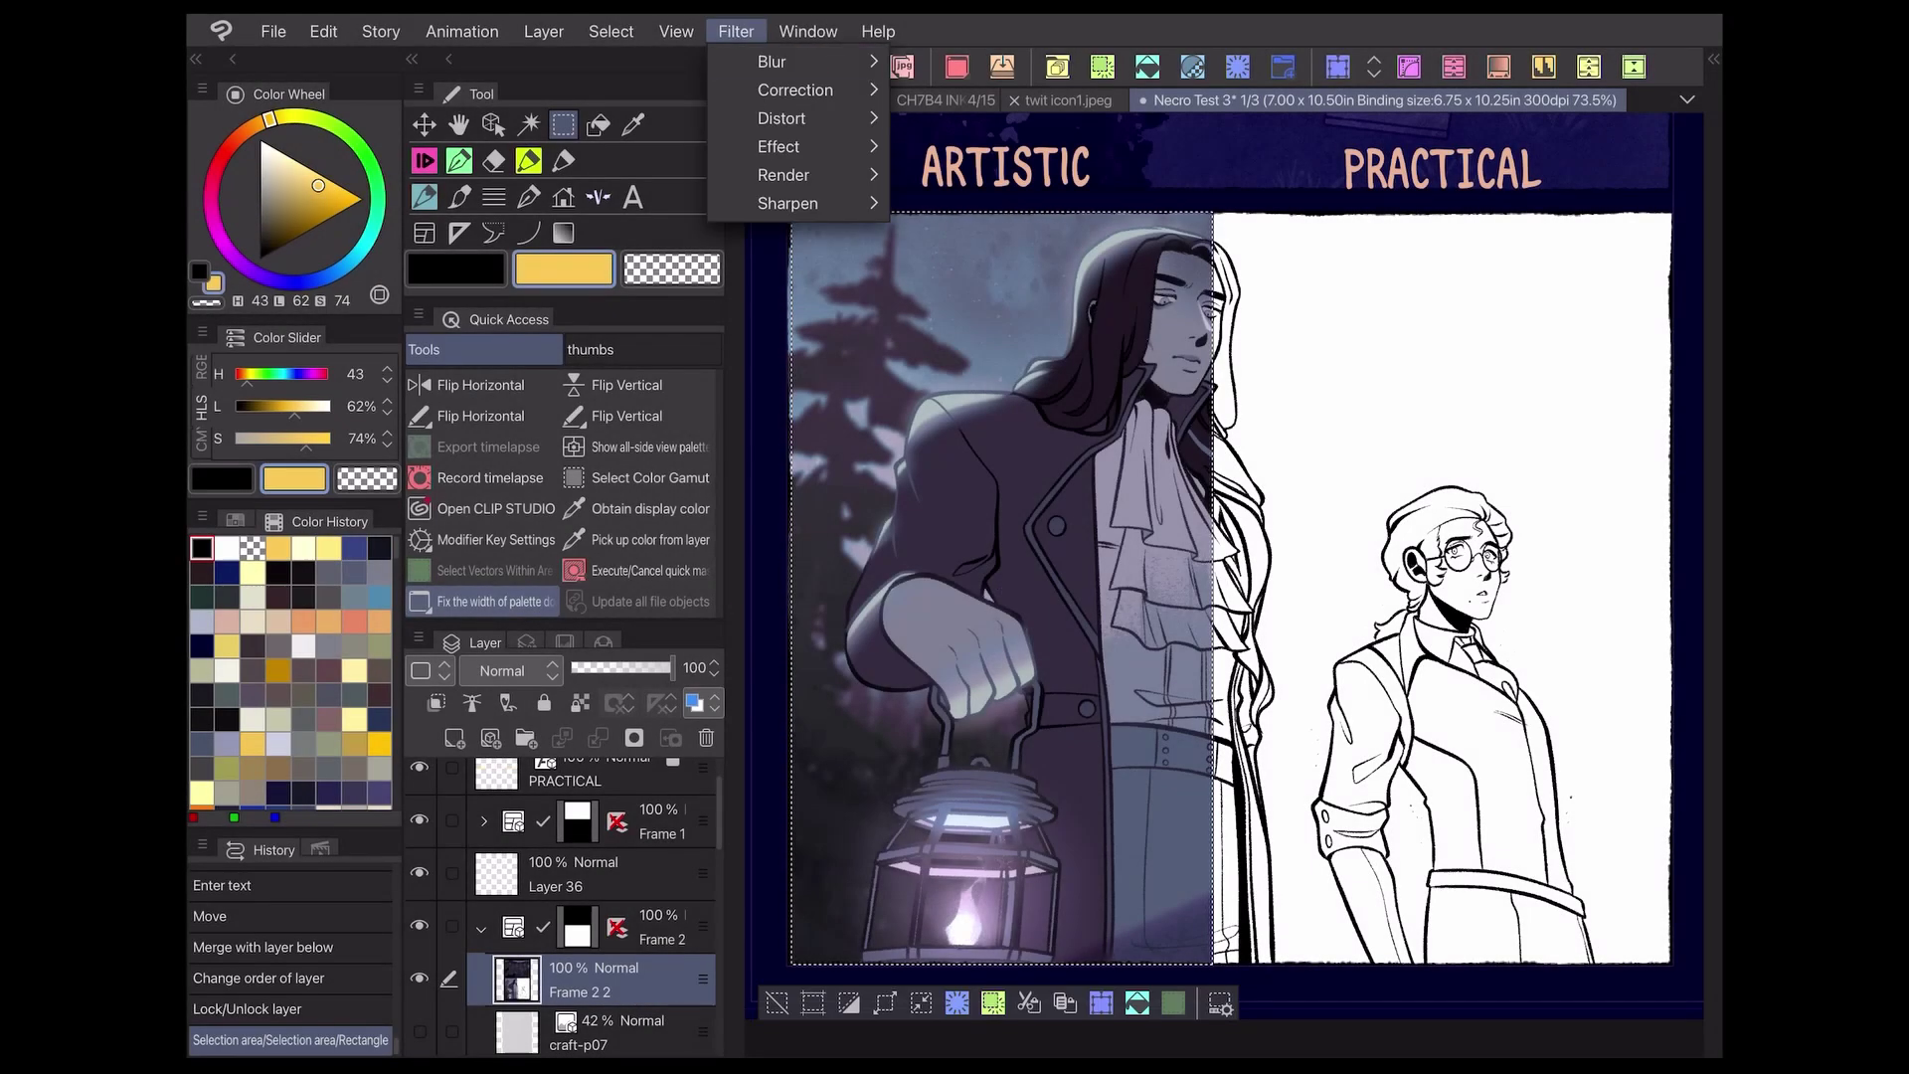
Preview a Motion blur of strength 7.49 and angle -152 in both directions on the selected coloured half, and cancel it
click(773, 61)
click(985, 147)
drag(525, 687, 379, 687)
drag(593, 755, 386, 756)
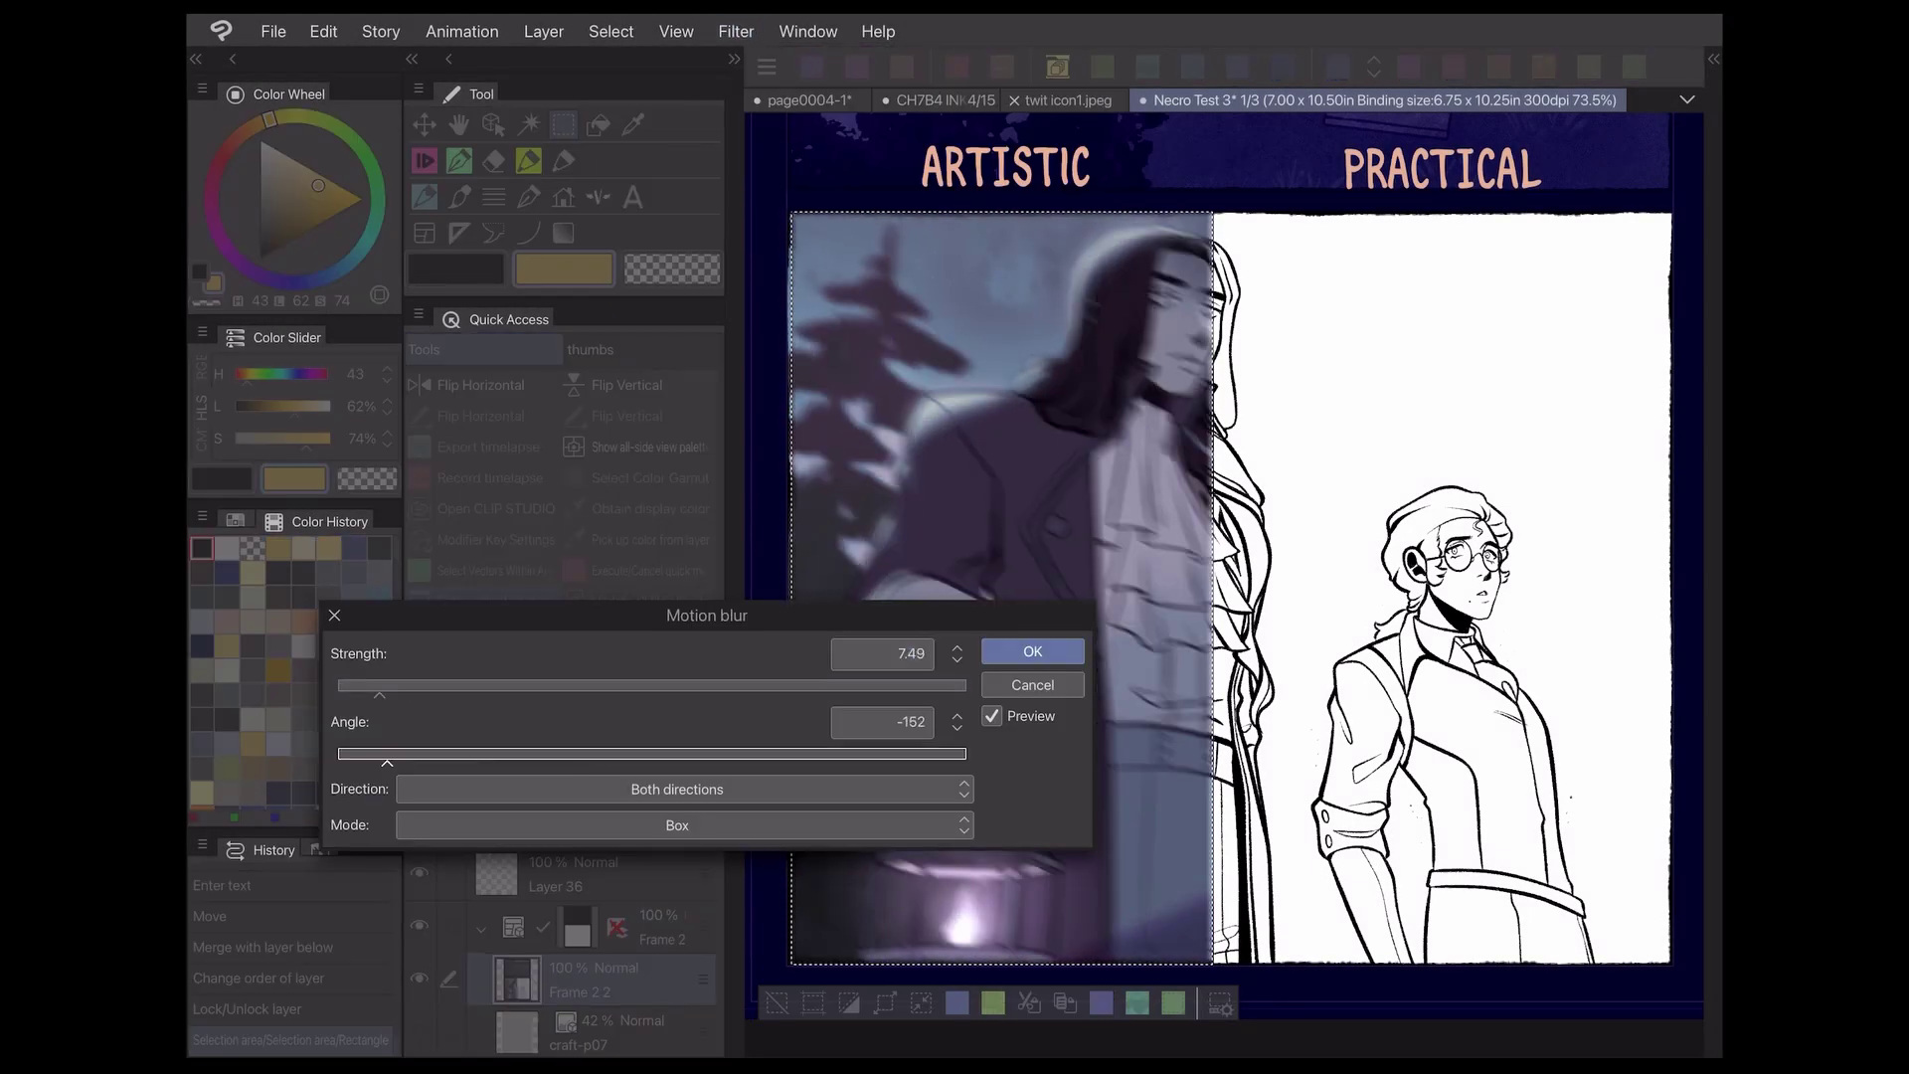
click(1032, 685)
Preview the Artistic filter as Color only with line anti-aliasing 62, color blending 72, color blur 56 and 14 colors
click(736, 32)
mouse_move(782, 146)
click(960, 150)
drag(950, 239, 694, 123)
mouse_move(589, 709)
mouse_down()
mouse_move(656, 709)
mouse_move(561, 713)
mouse_up()
drag(610, 645, 653, 646)
drag(600, 577, 695, 577)
drag(639, 508, 669, 508)
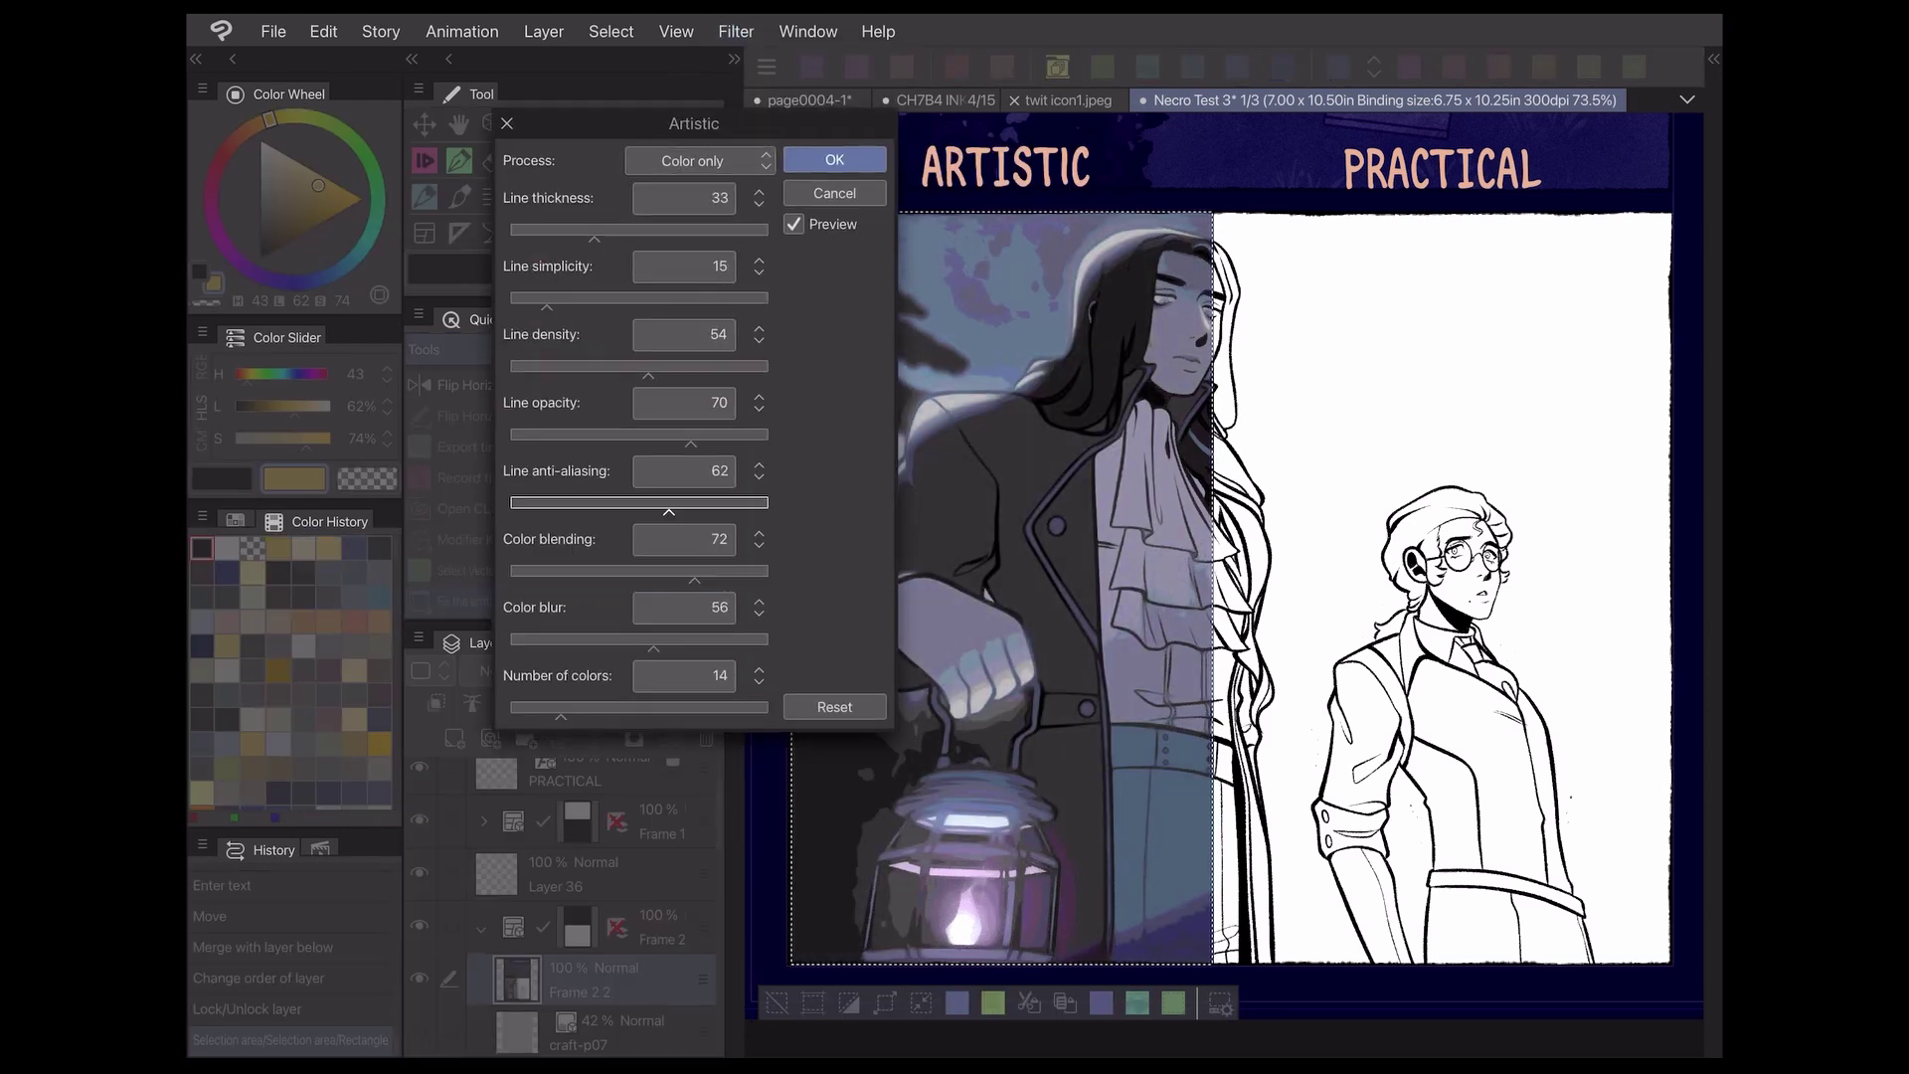
Try a color blur of 71 with 17 colors in the Artistic filter, and cancel it
drag(653, 645, 692, 645)
click(572, 707)
drag(636, 124, 515, 145)
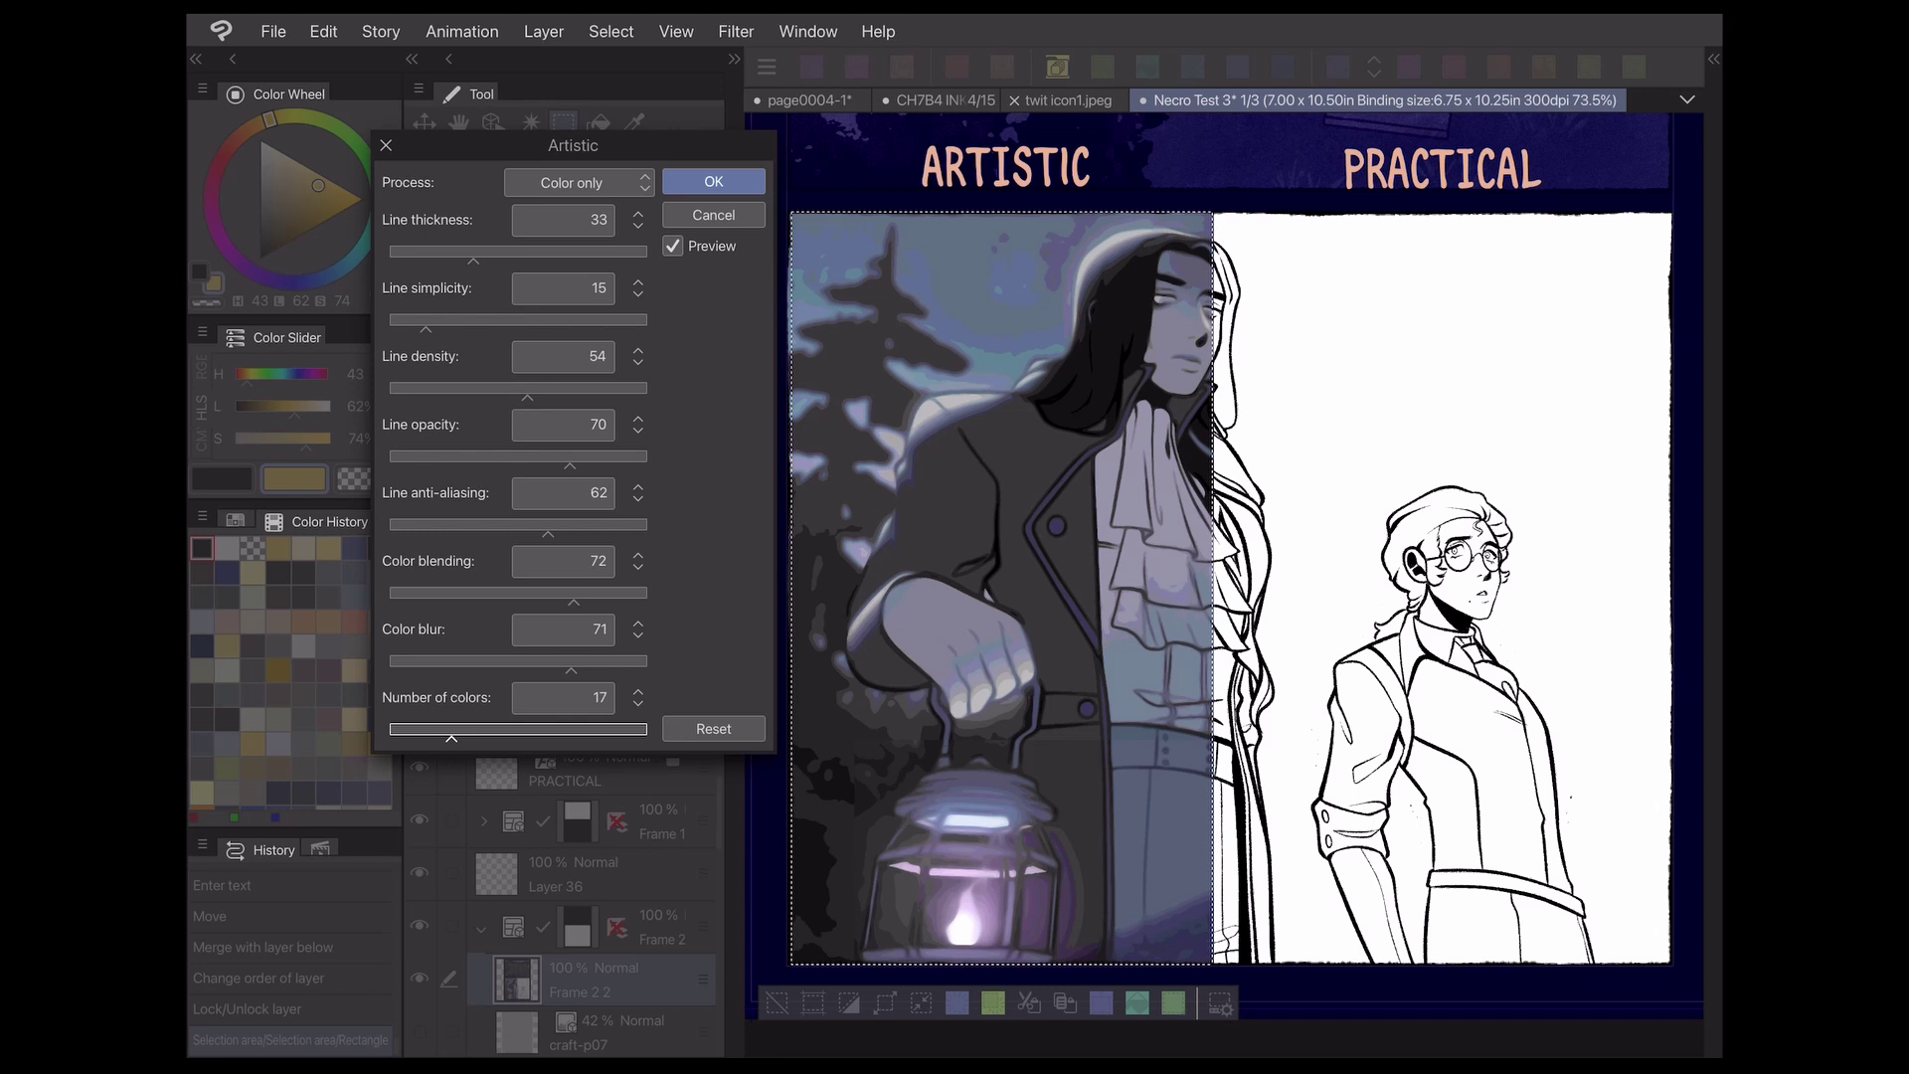
click(714, 215)
Preview the Pinch distortion at strength 50 over the entire selection, and cancel it
click(736, 31)
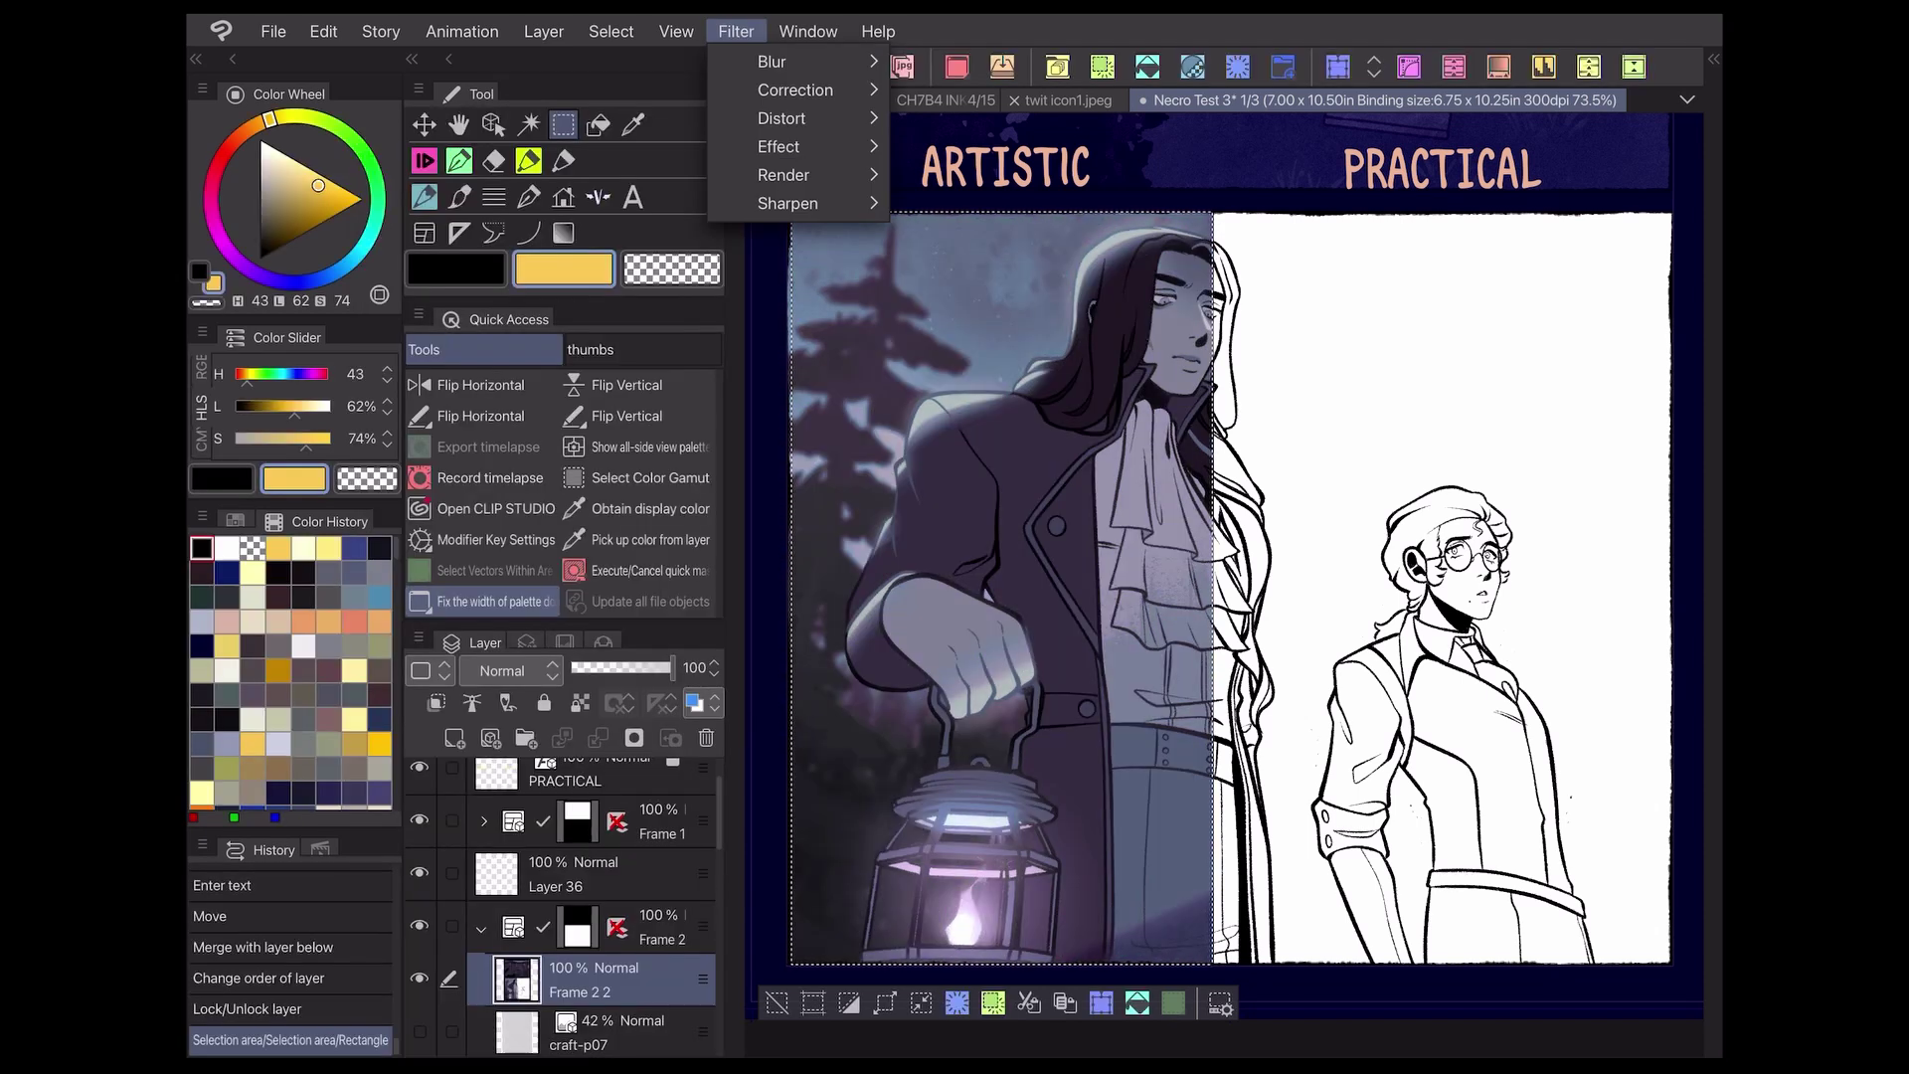
mouse_move(782, 118)
click(957, 180)
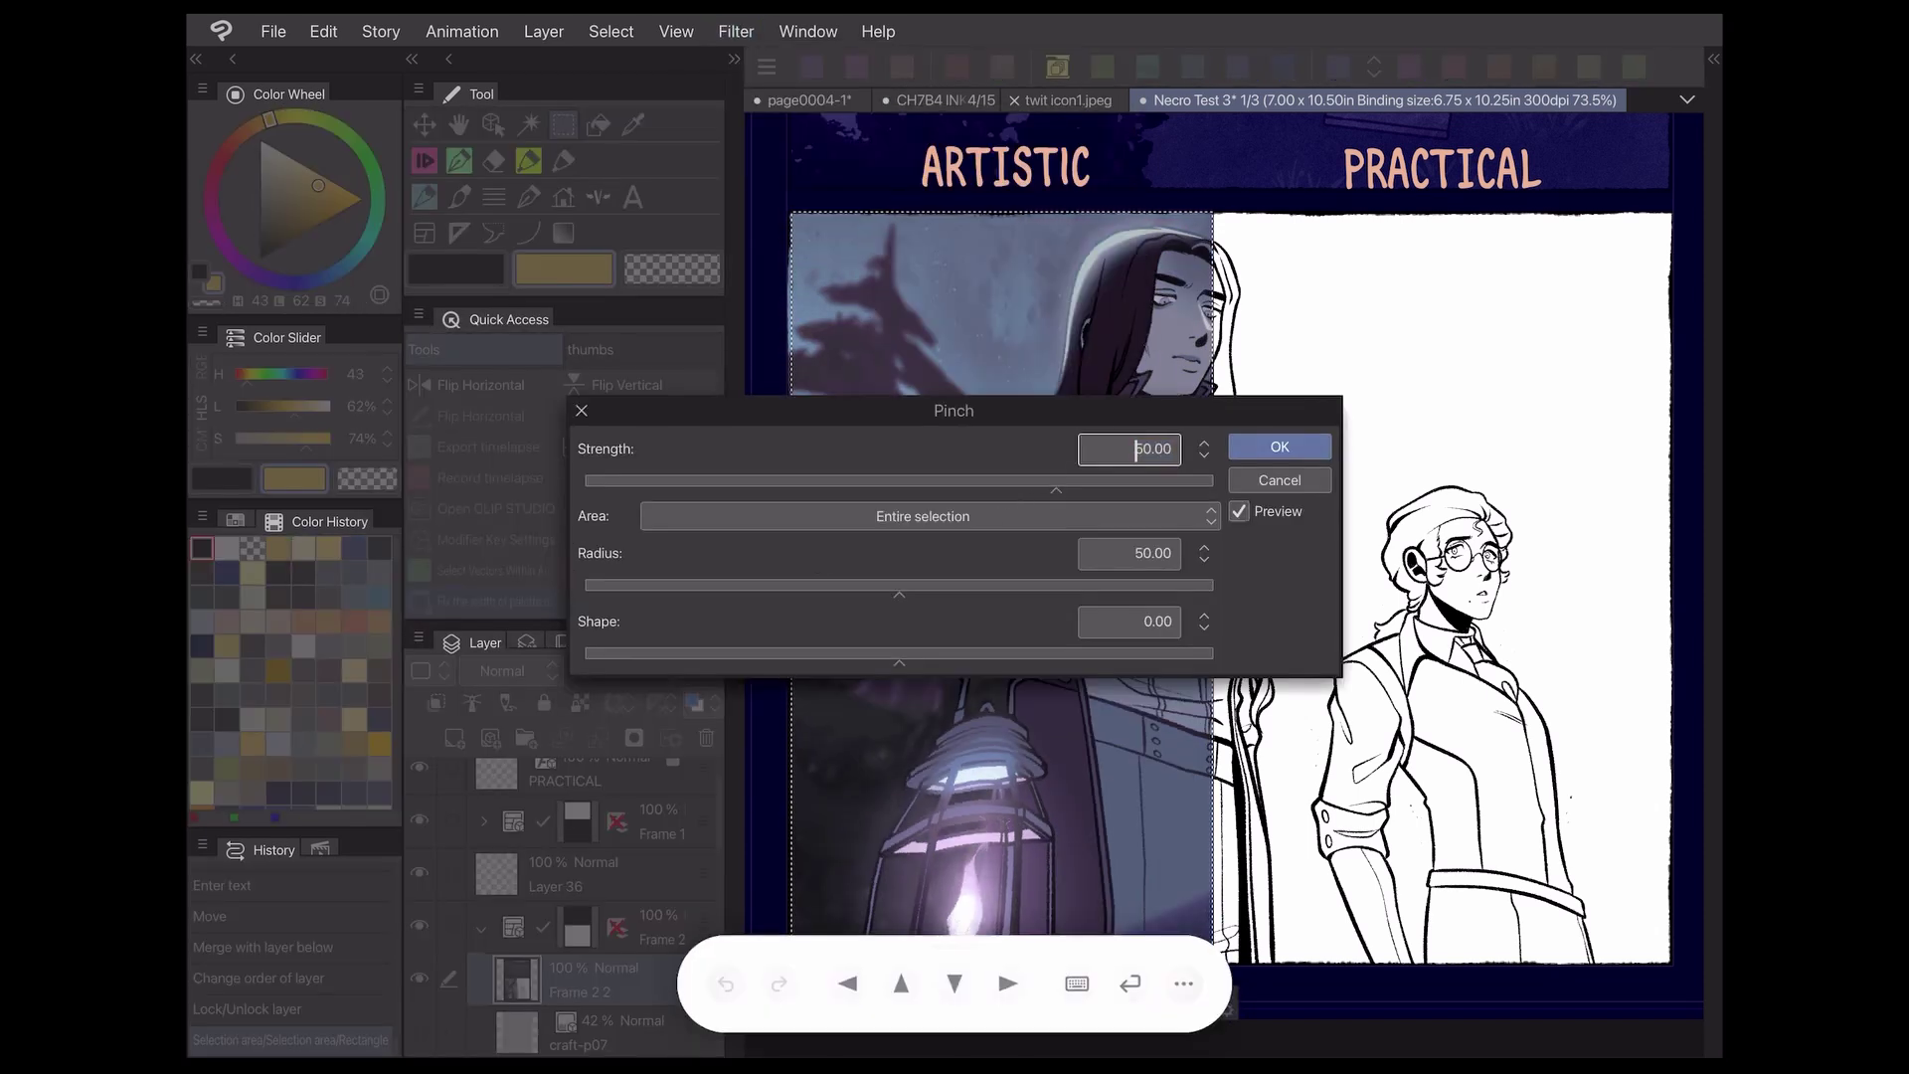
click(1279, 479)
Apply the Smoothing filter twice to the selected part of the artwork
click(736, 31)
click(771, 61)
click(976, 208)
click(736, 31)
click(772, 62)
click(975, 209)
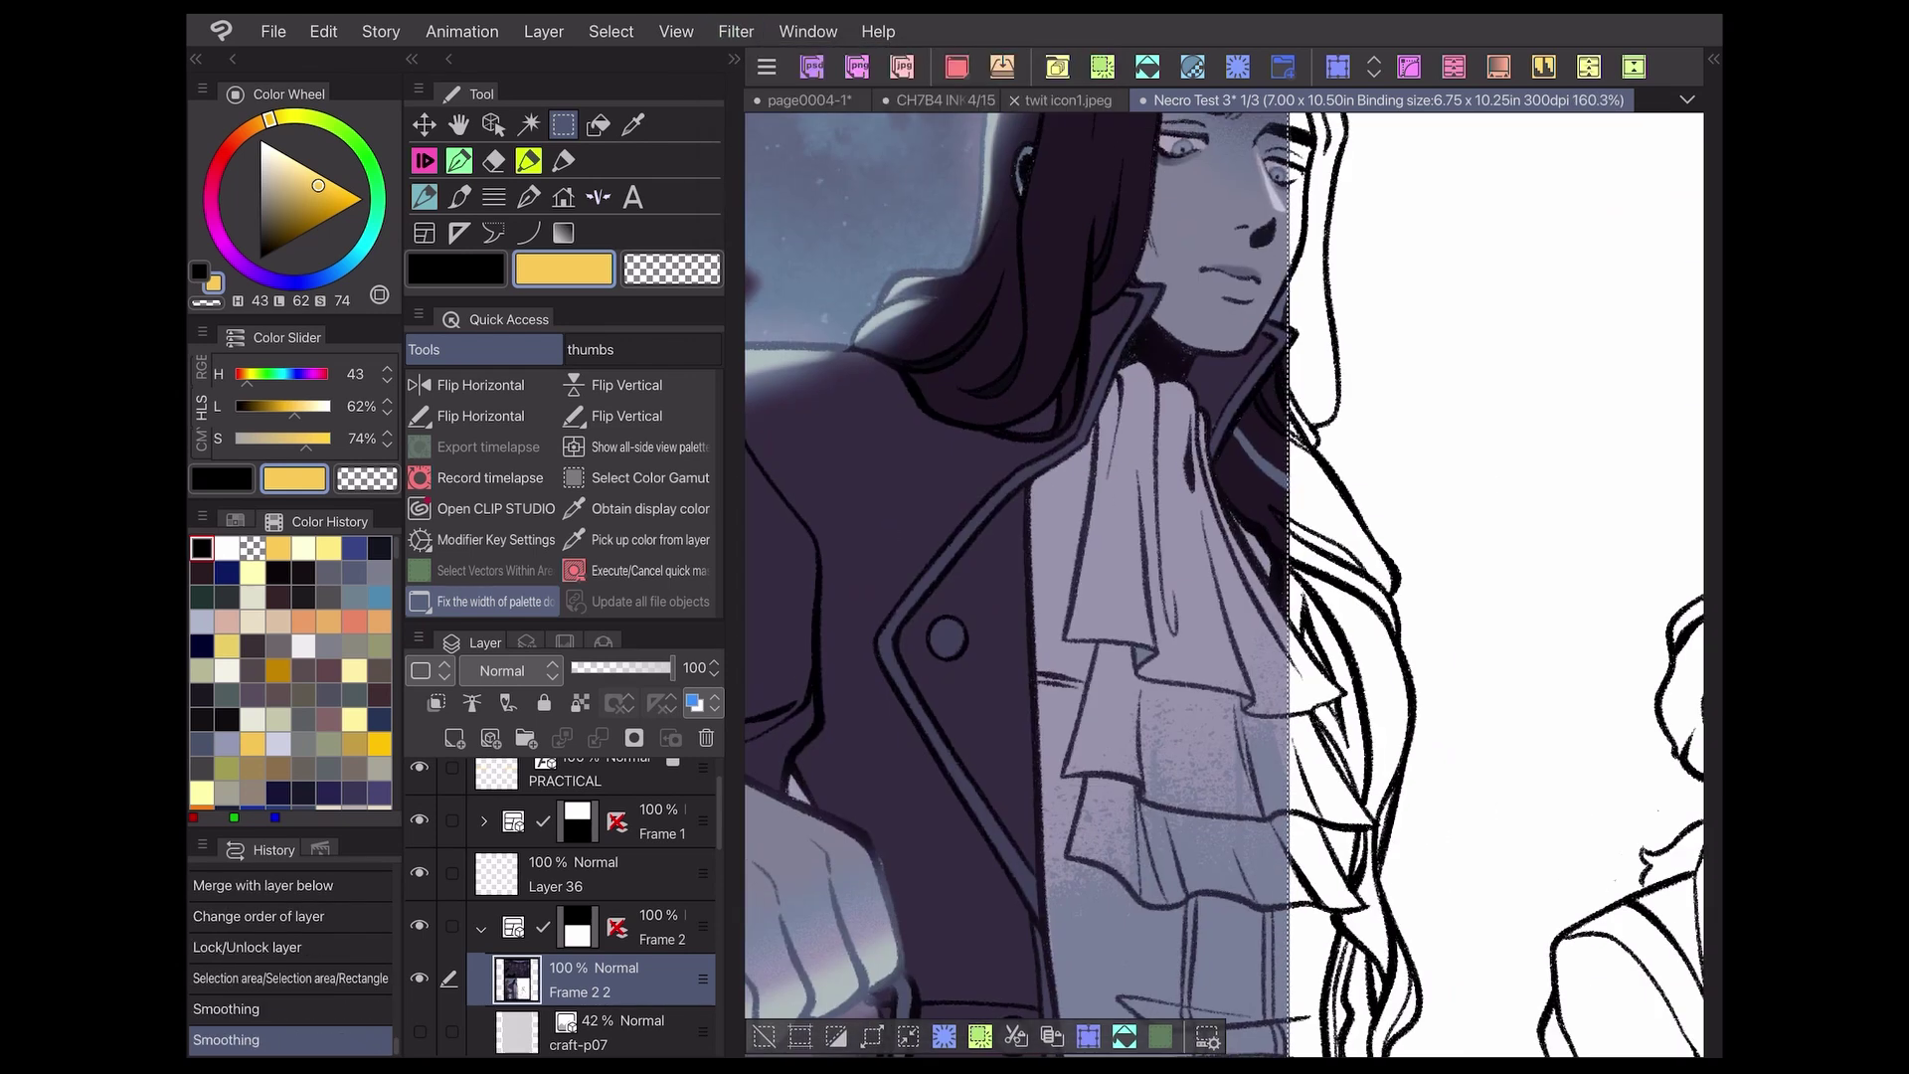
Try the Blur (strong) filter on the selected part of the artwork
click(736, 32)
click(772, 62)
key(Down)
key(Return)
key(ctrl+minus)
key(ctrl+minus)
key(ctrl+minus)
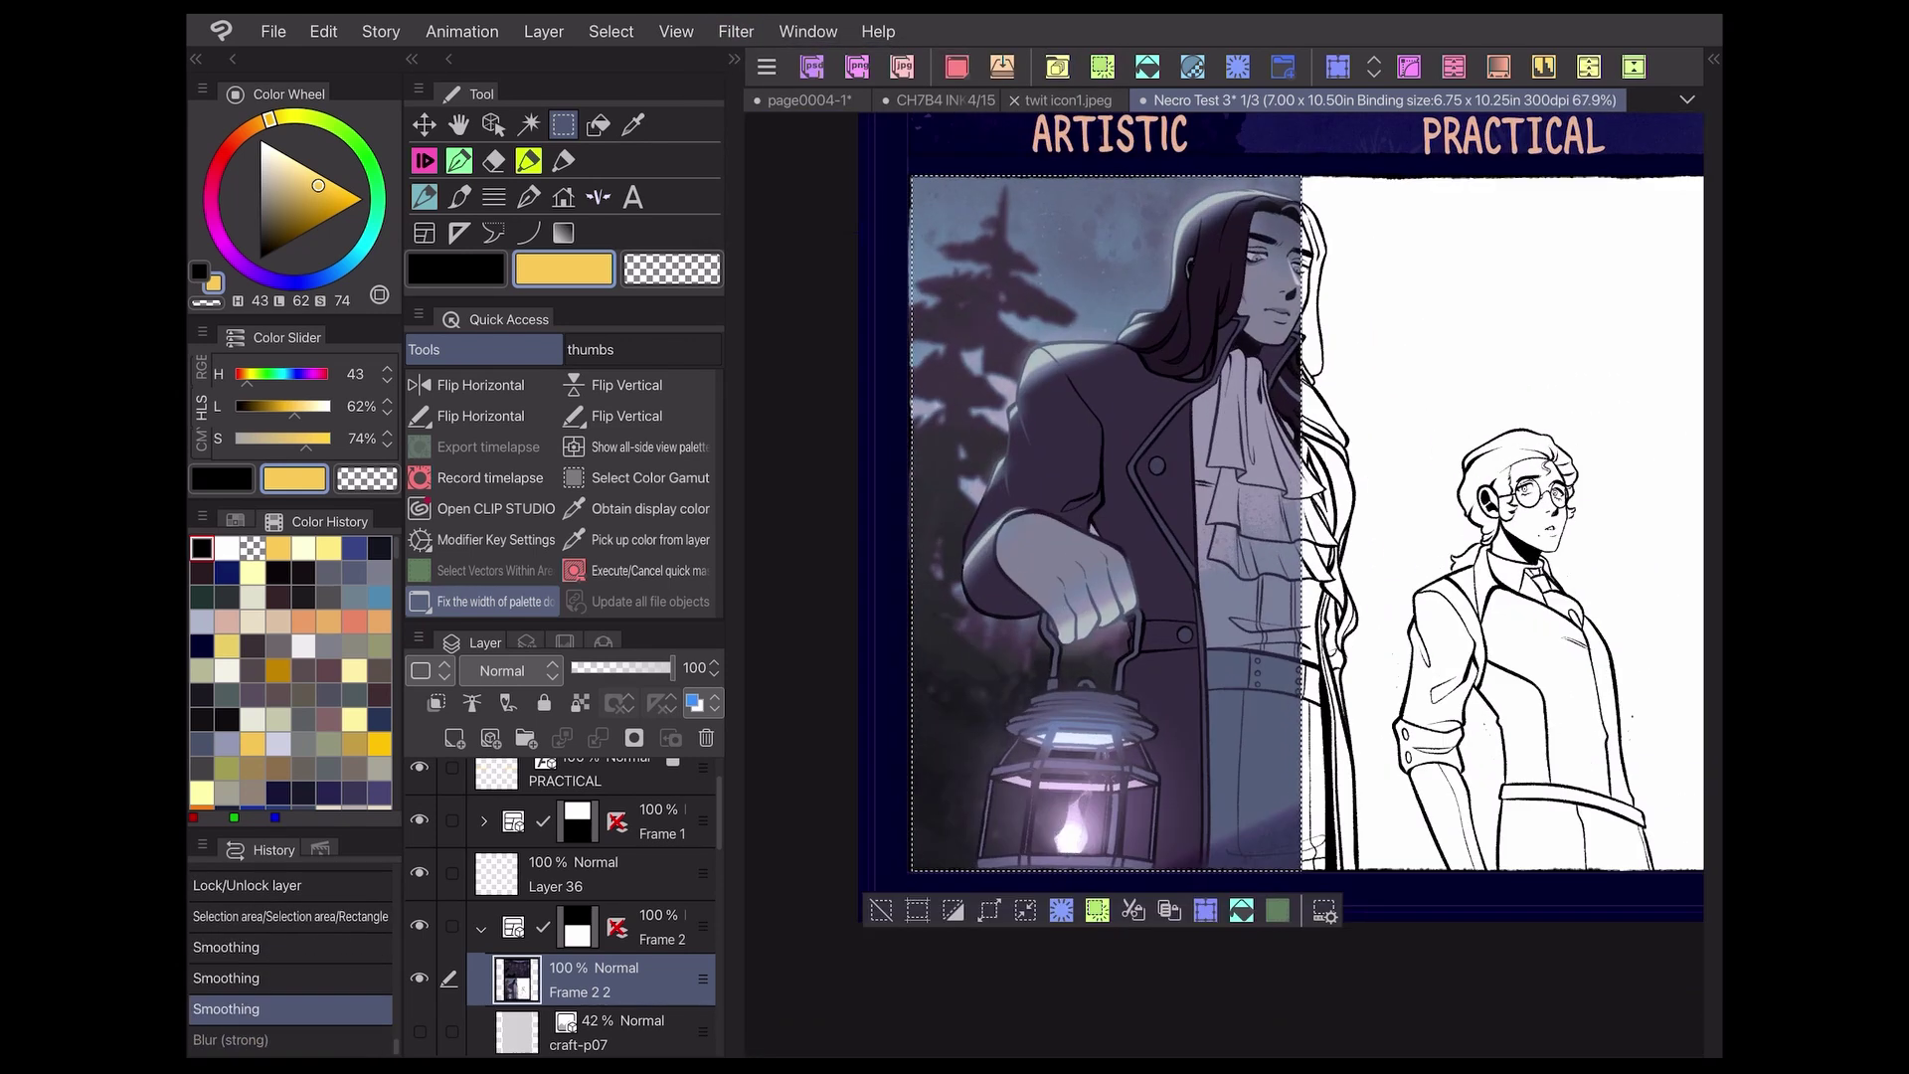
Remove dust from the white background of the line art with a dust size of 7.63
key(alt+i)
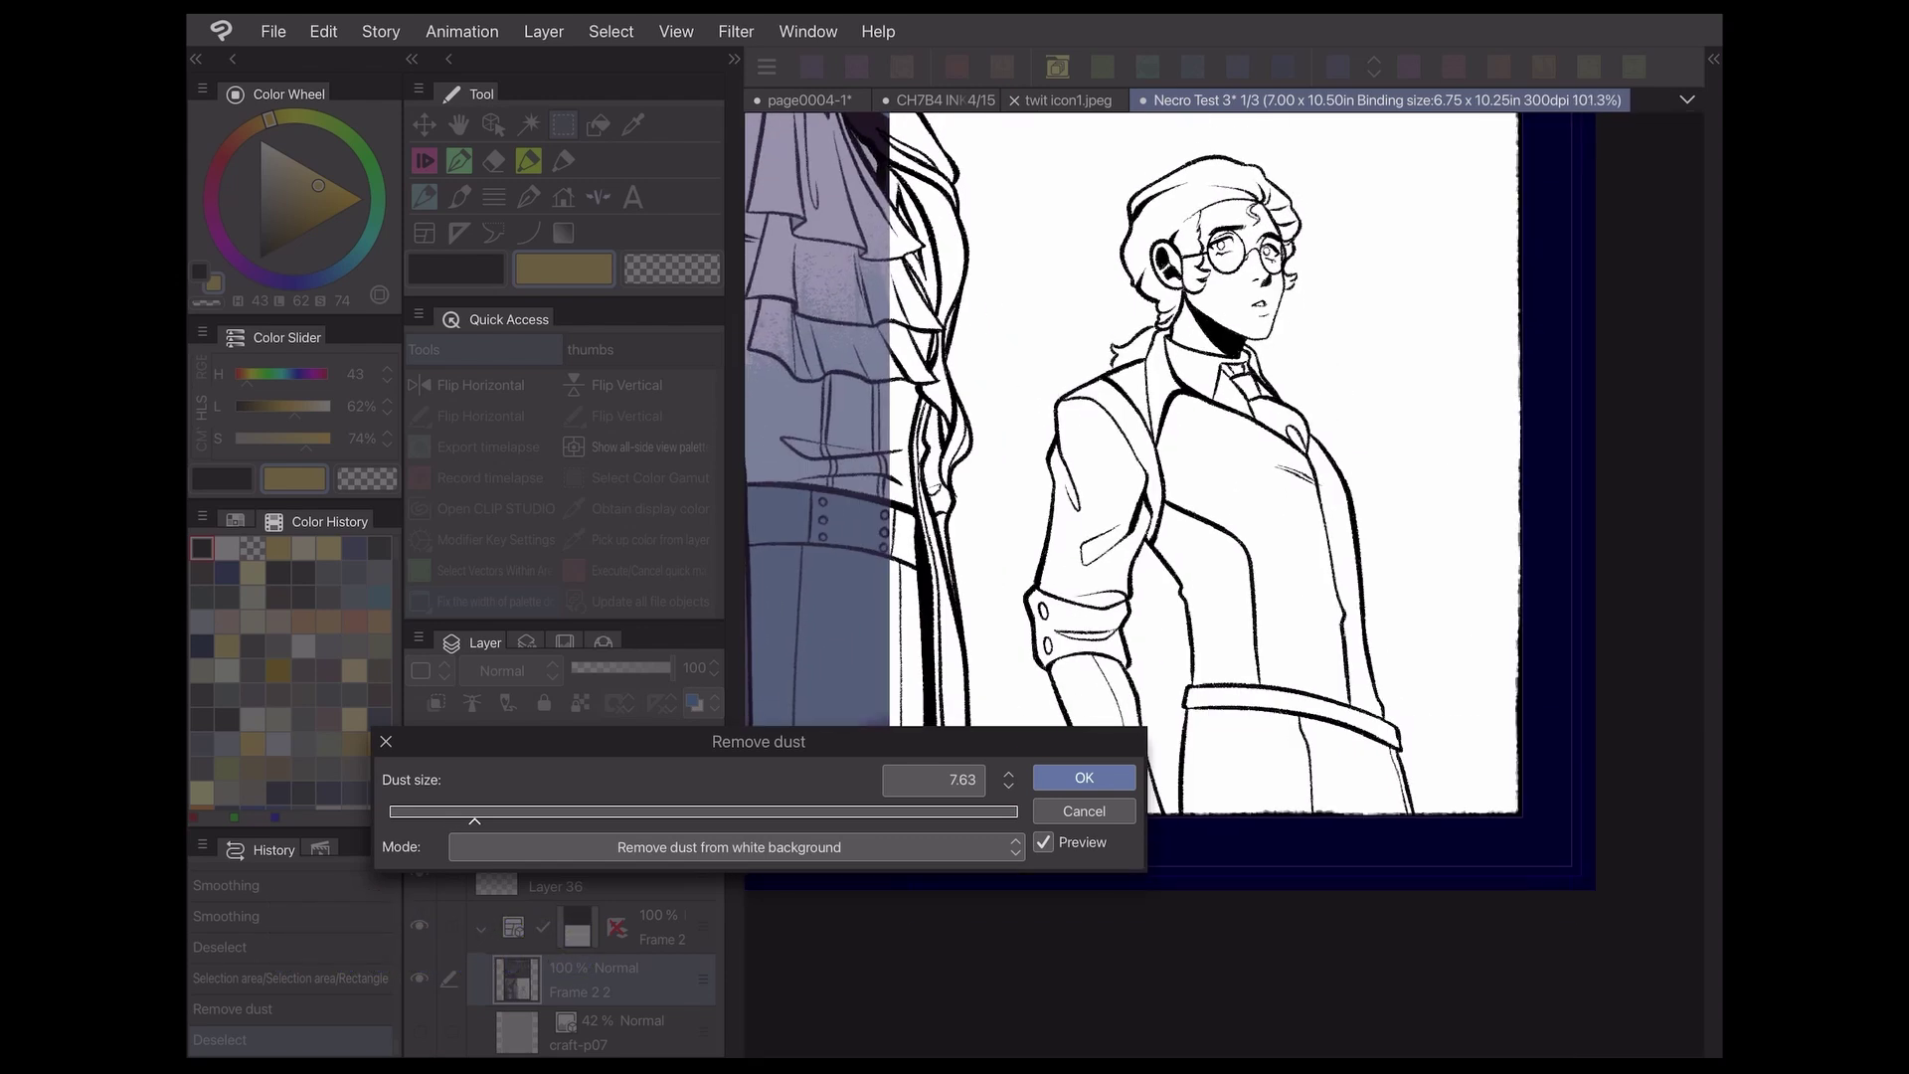
click(1084, 778)
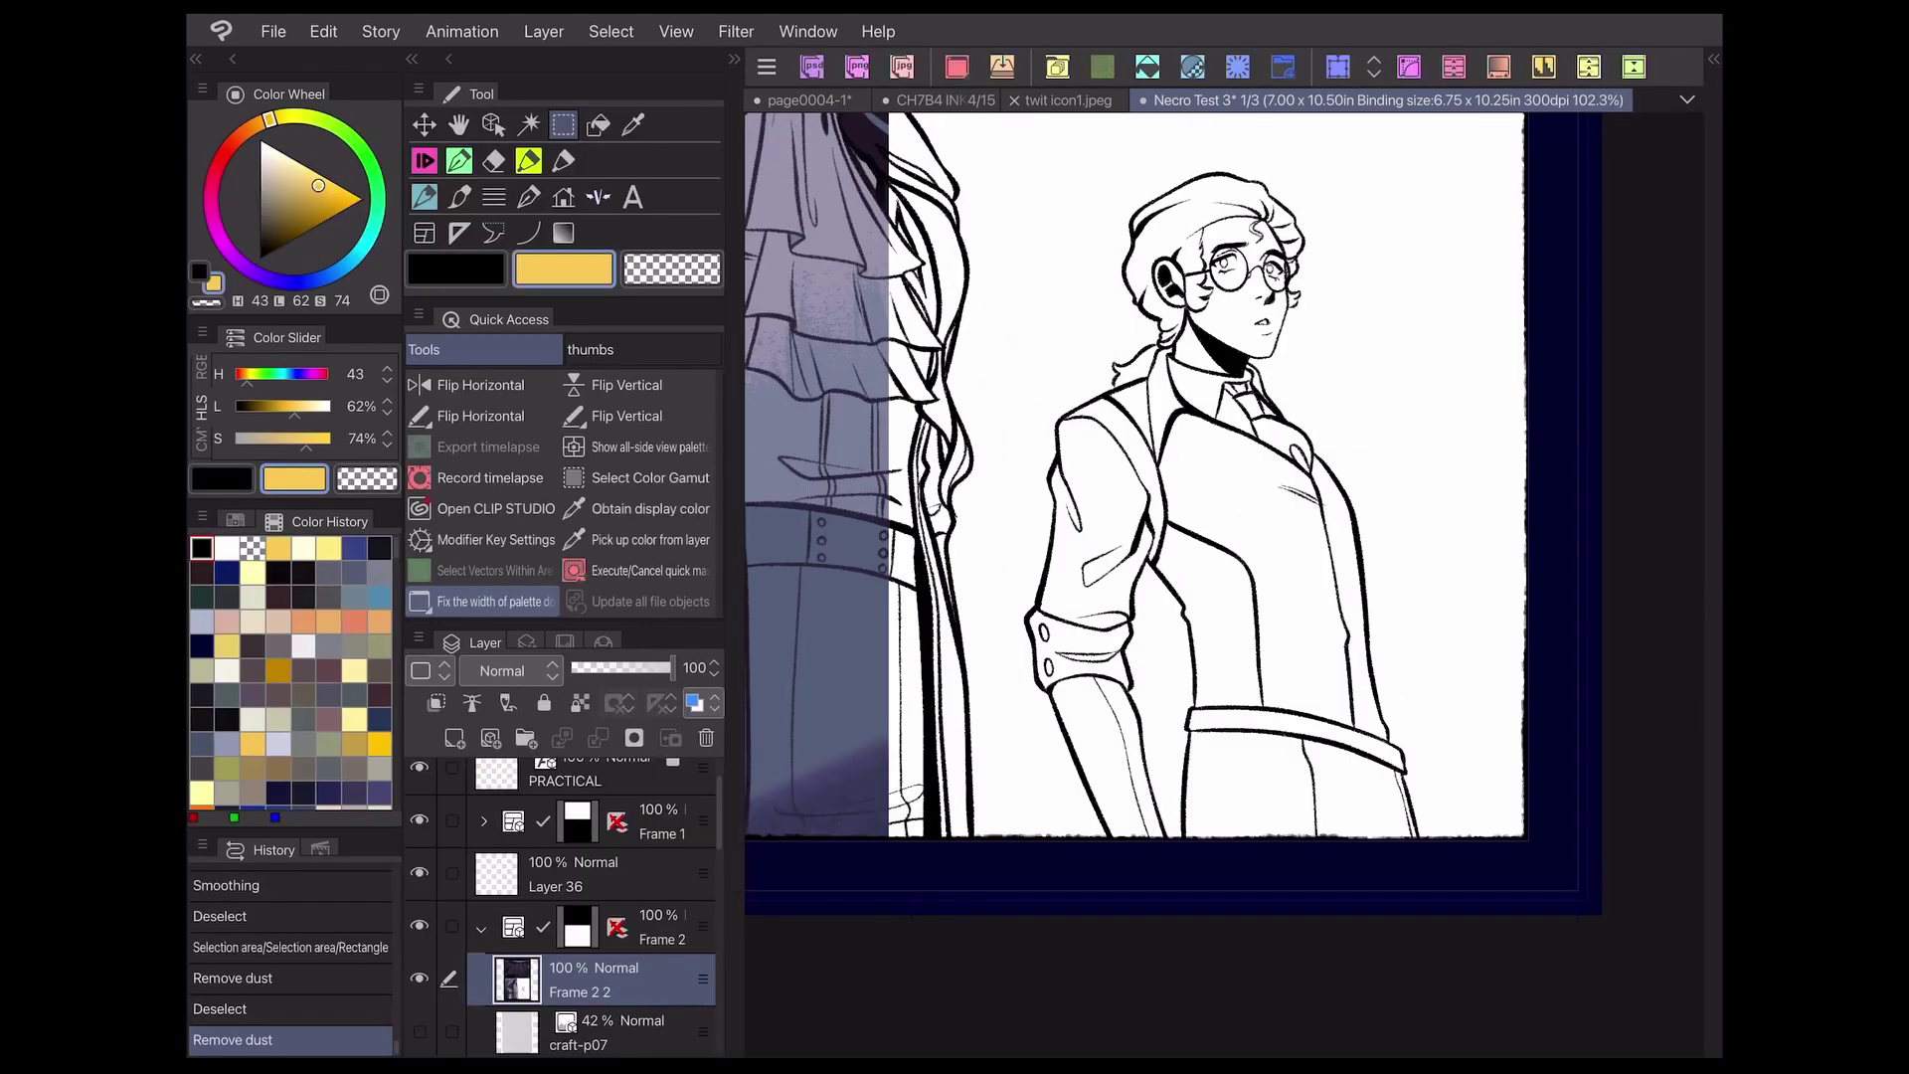
scroll(1363, 358, up, 5)
scroll(1432, 537, down, 8)
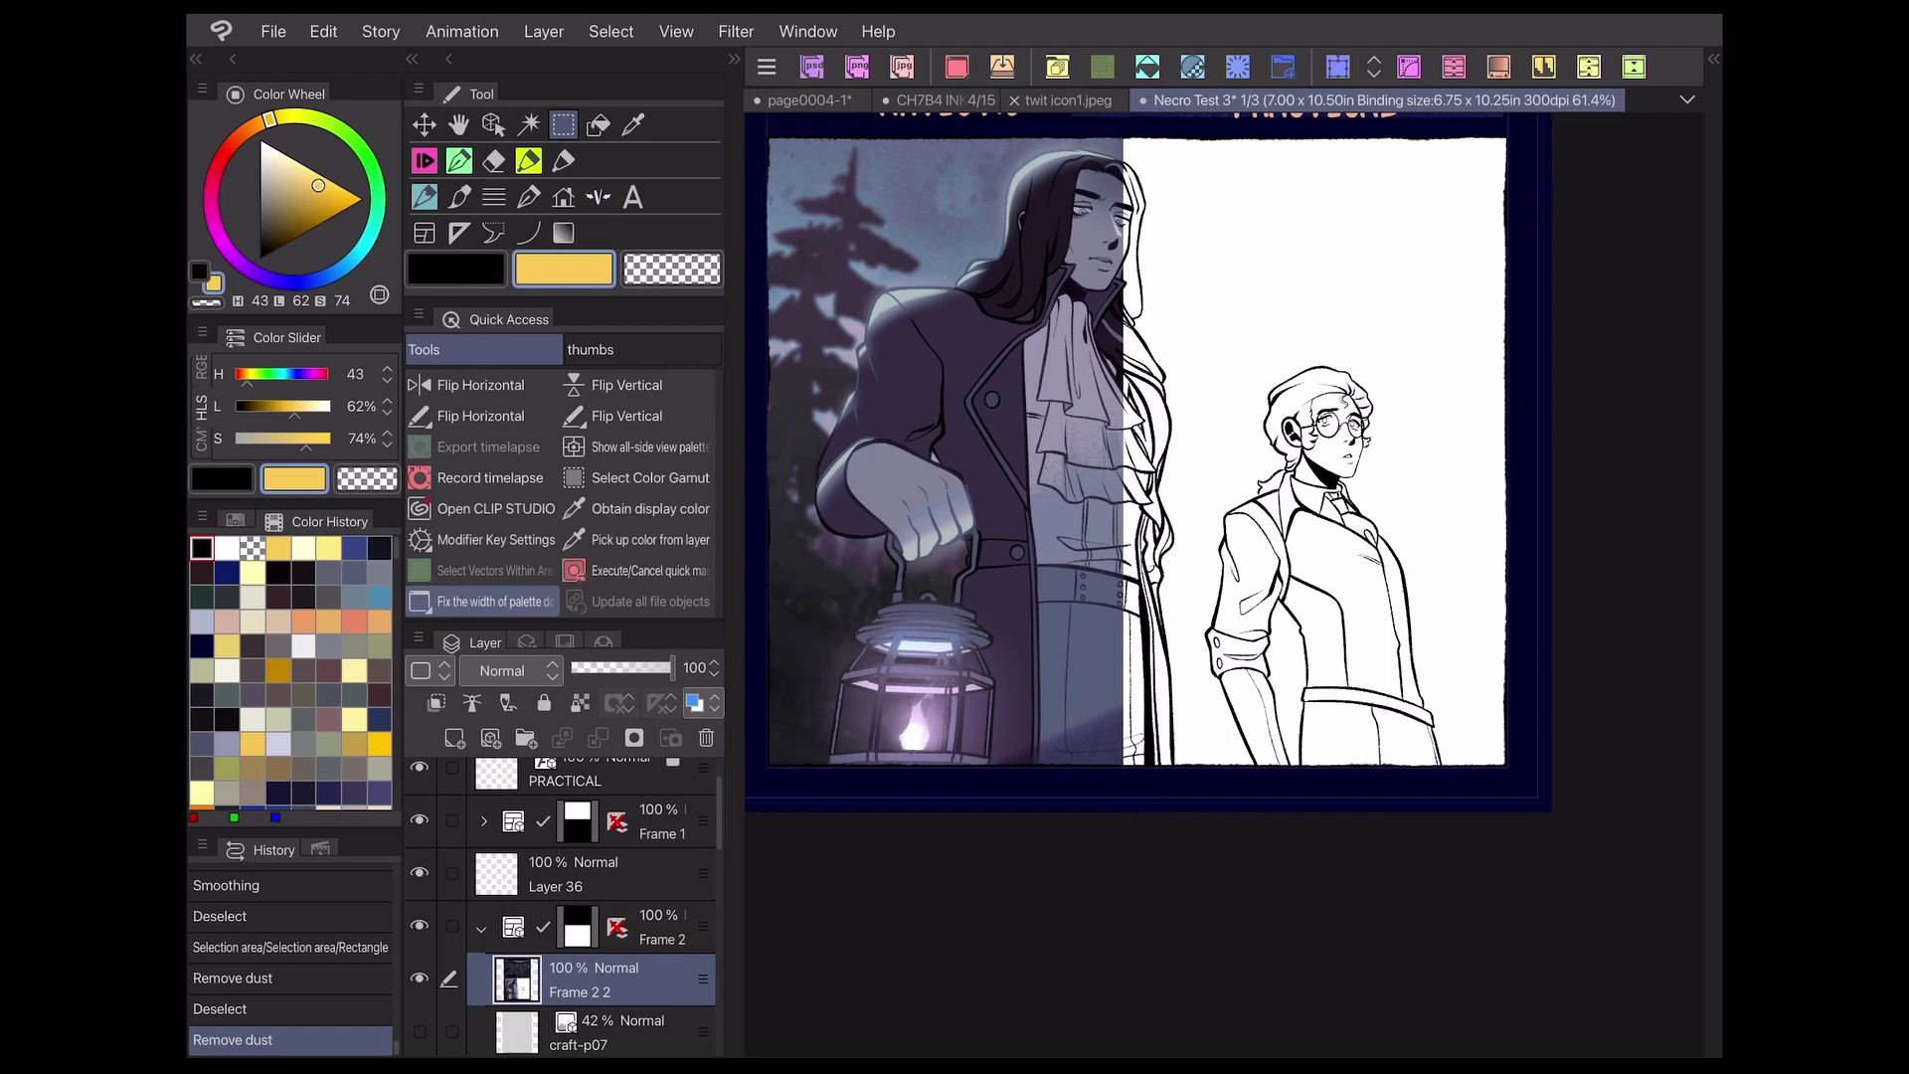
scroll(1167, 495, up, 1)
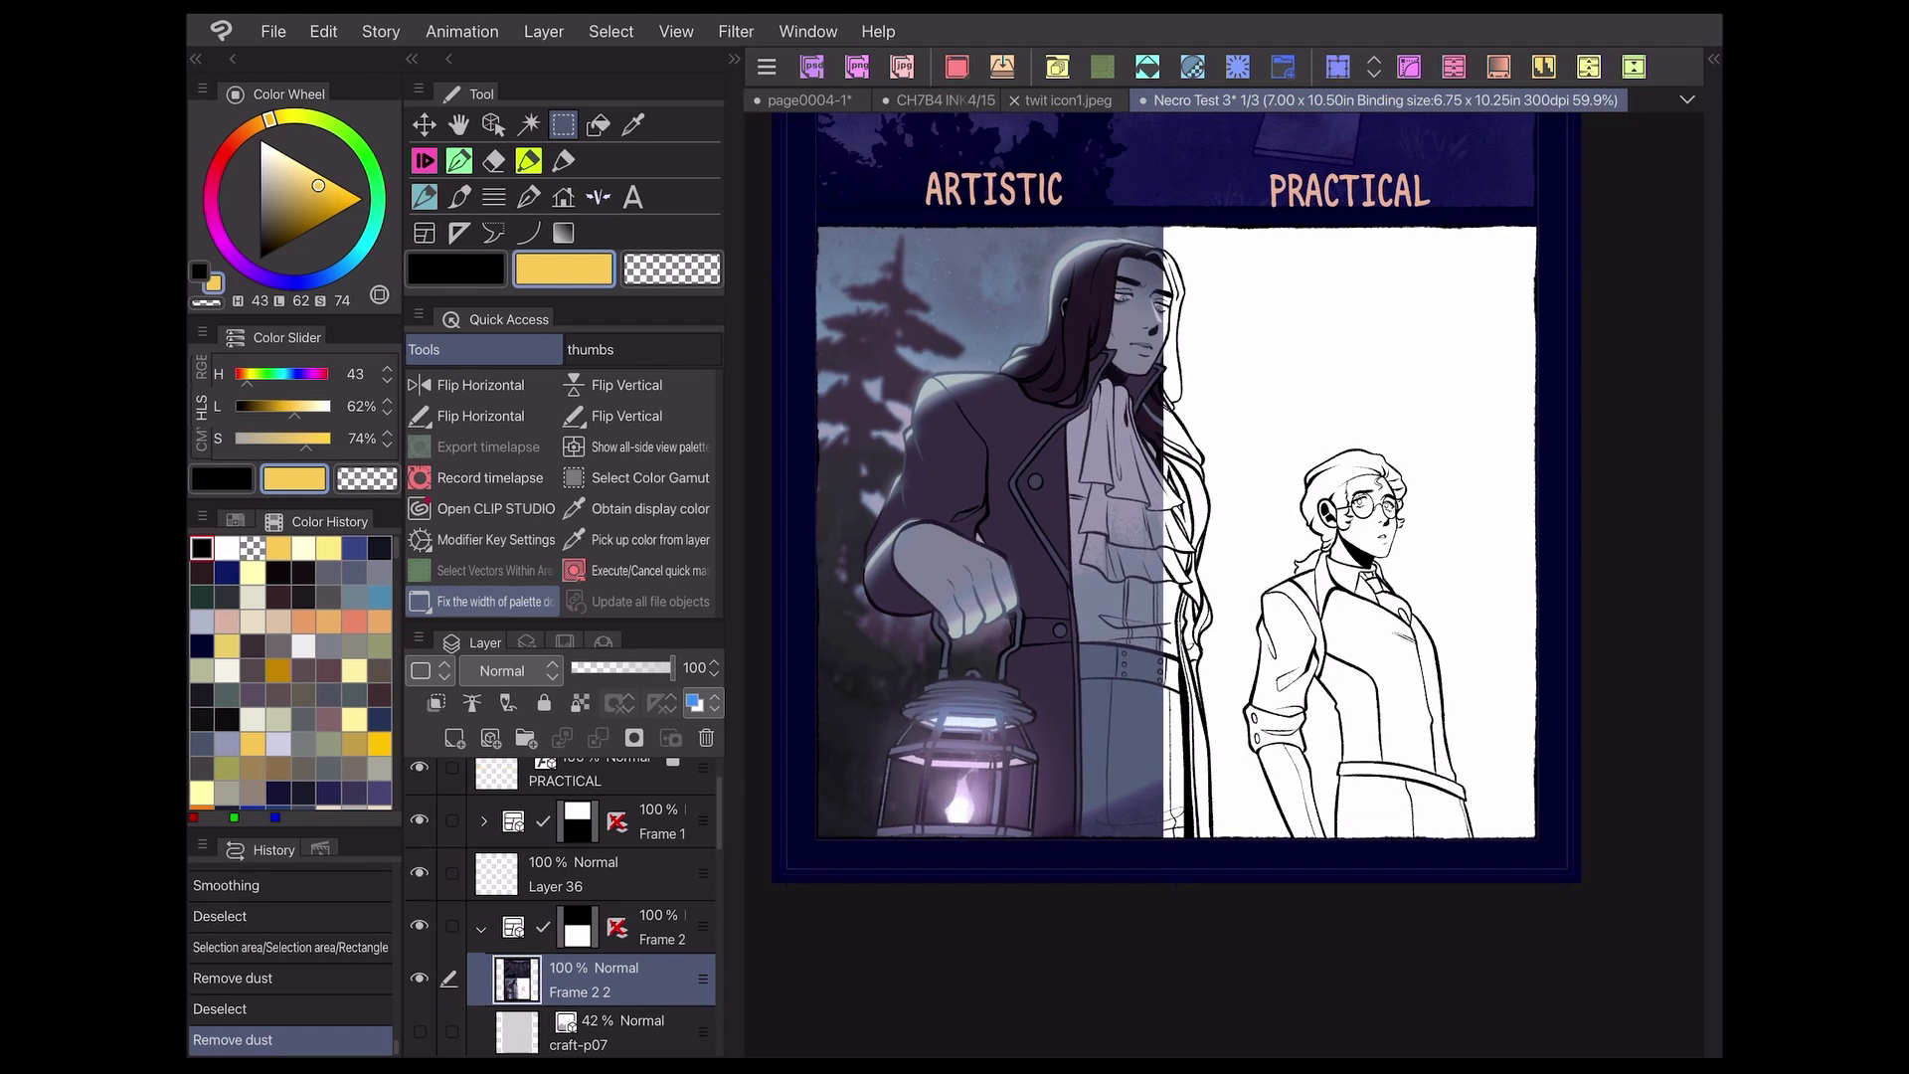
click(736, 32)
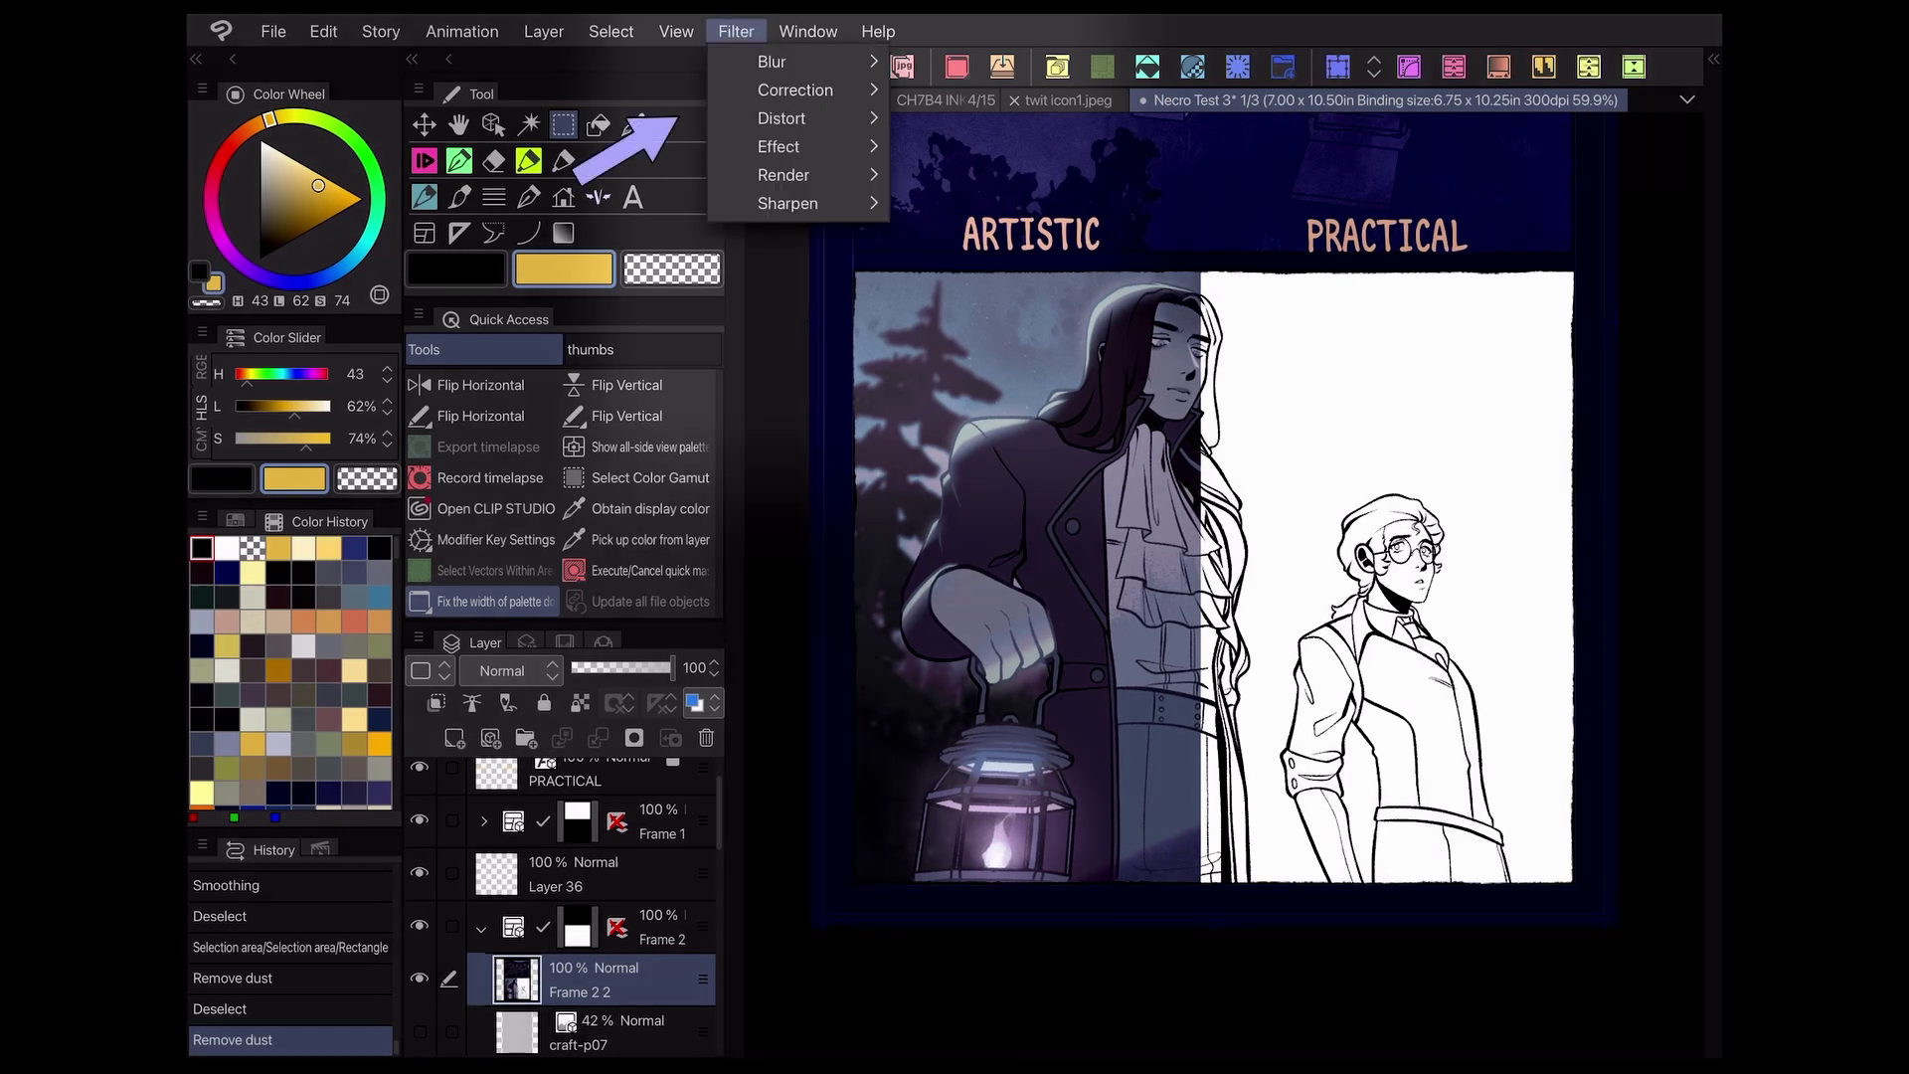
click(771, 61)
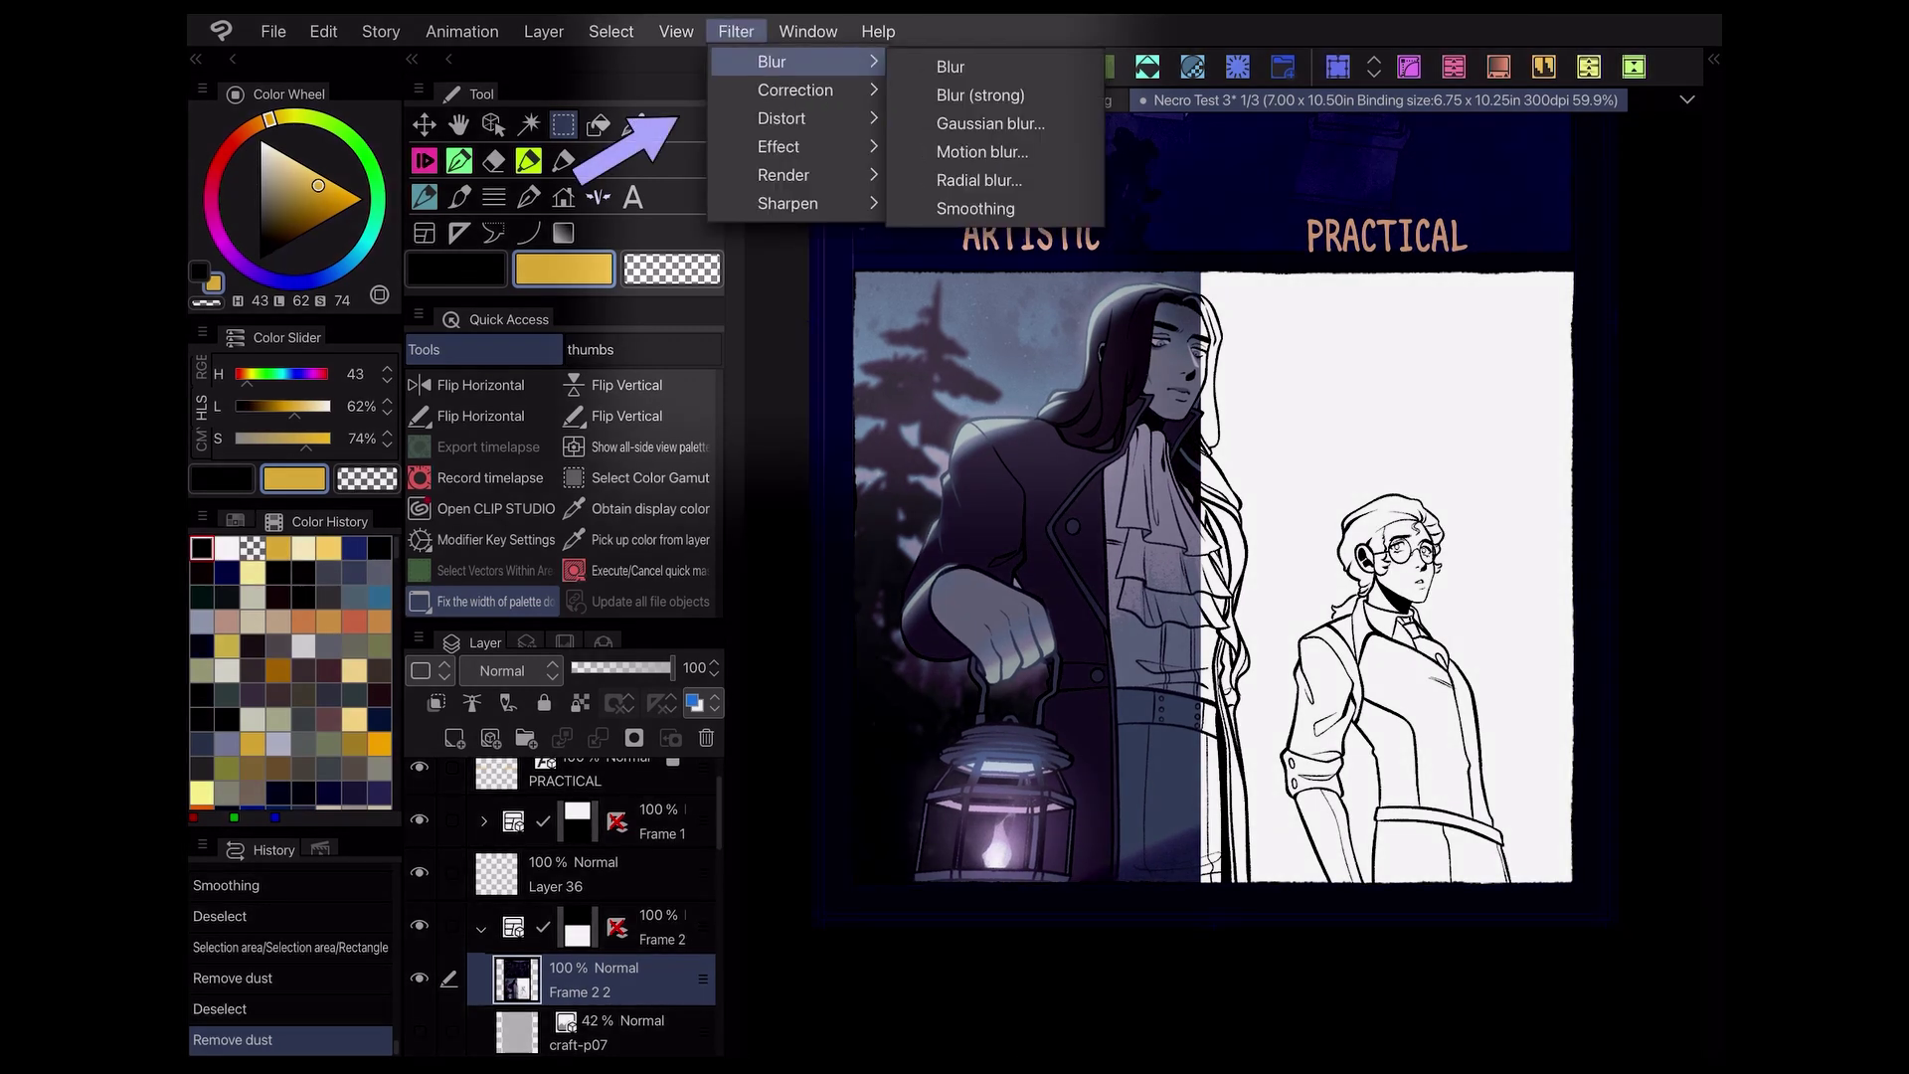
mouse_move(795, 90)
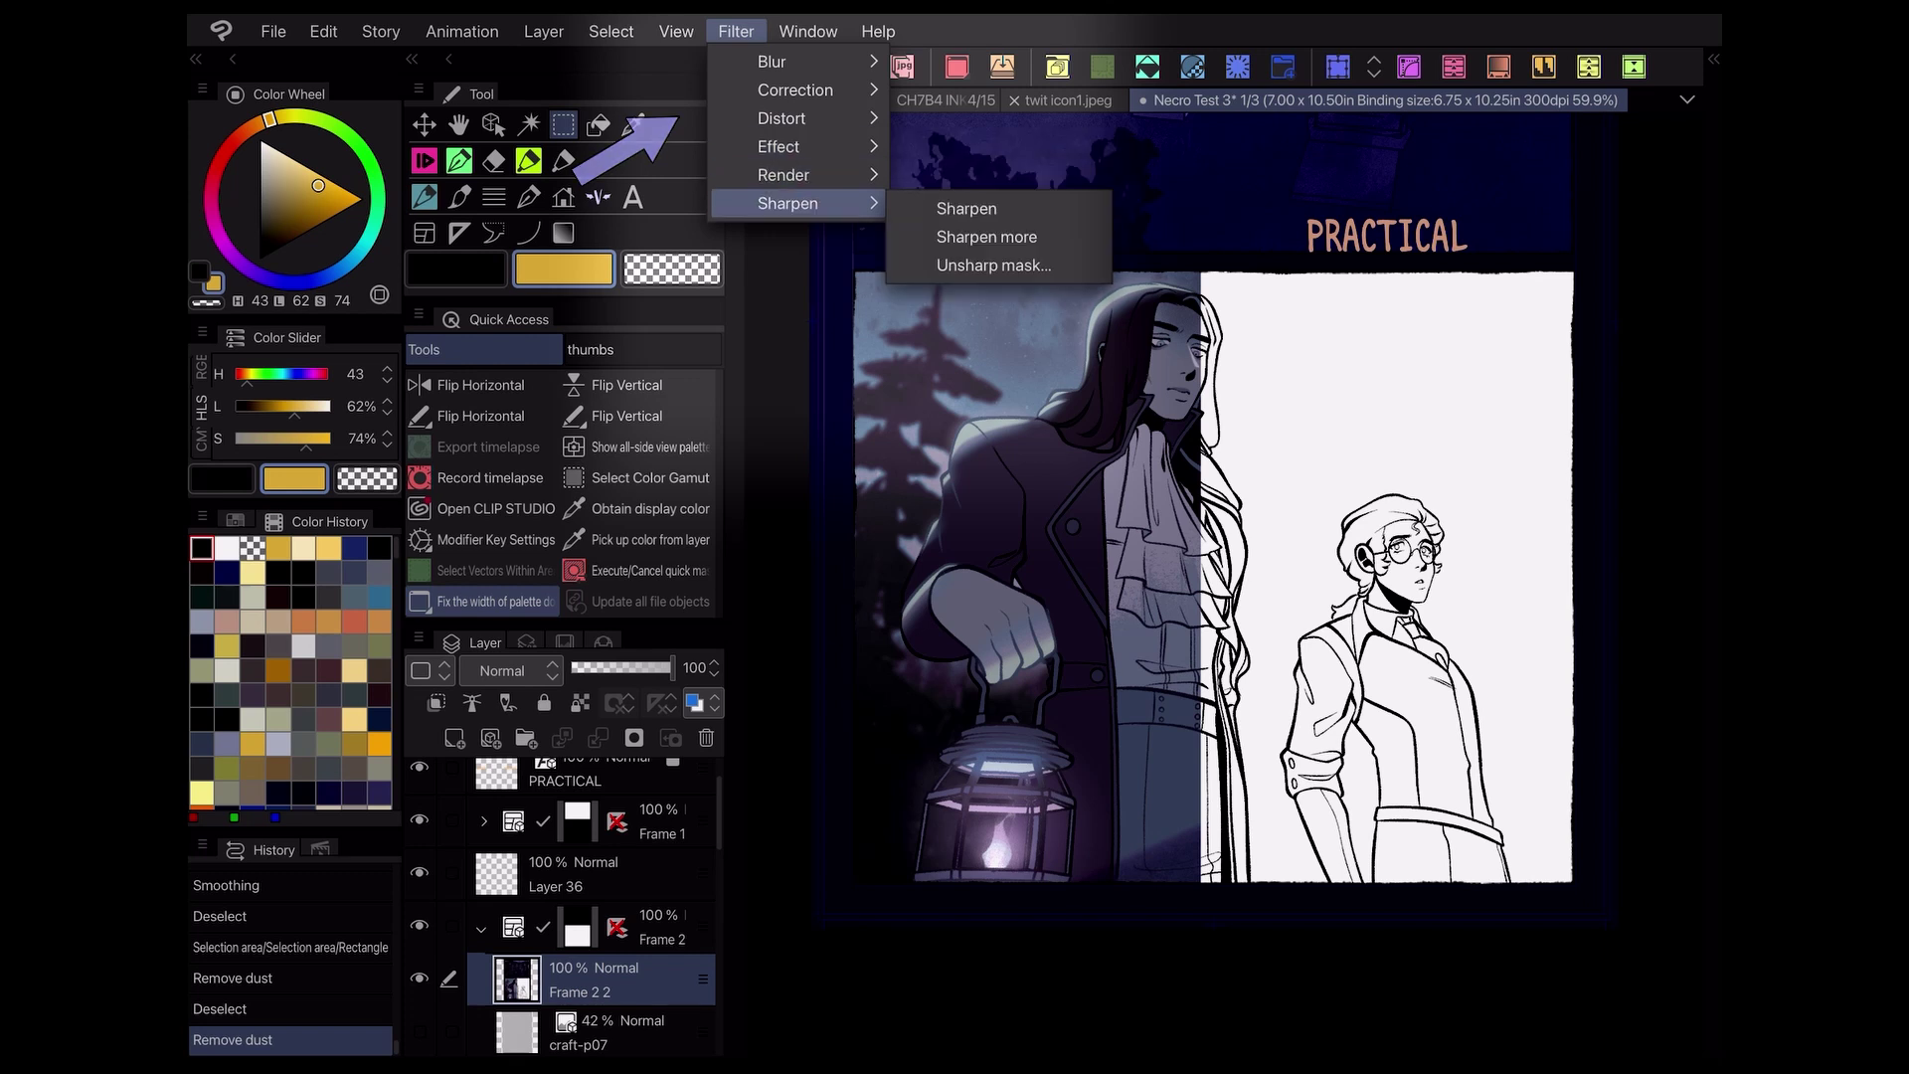
key(Escape)
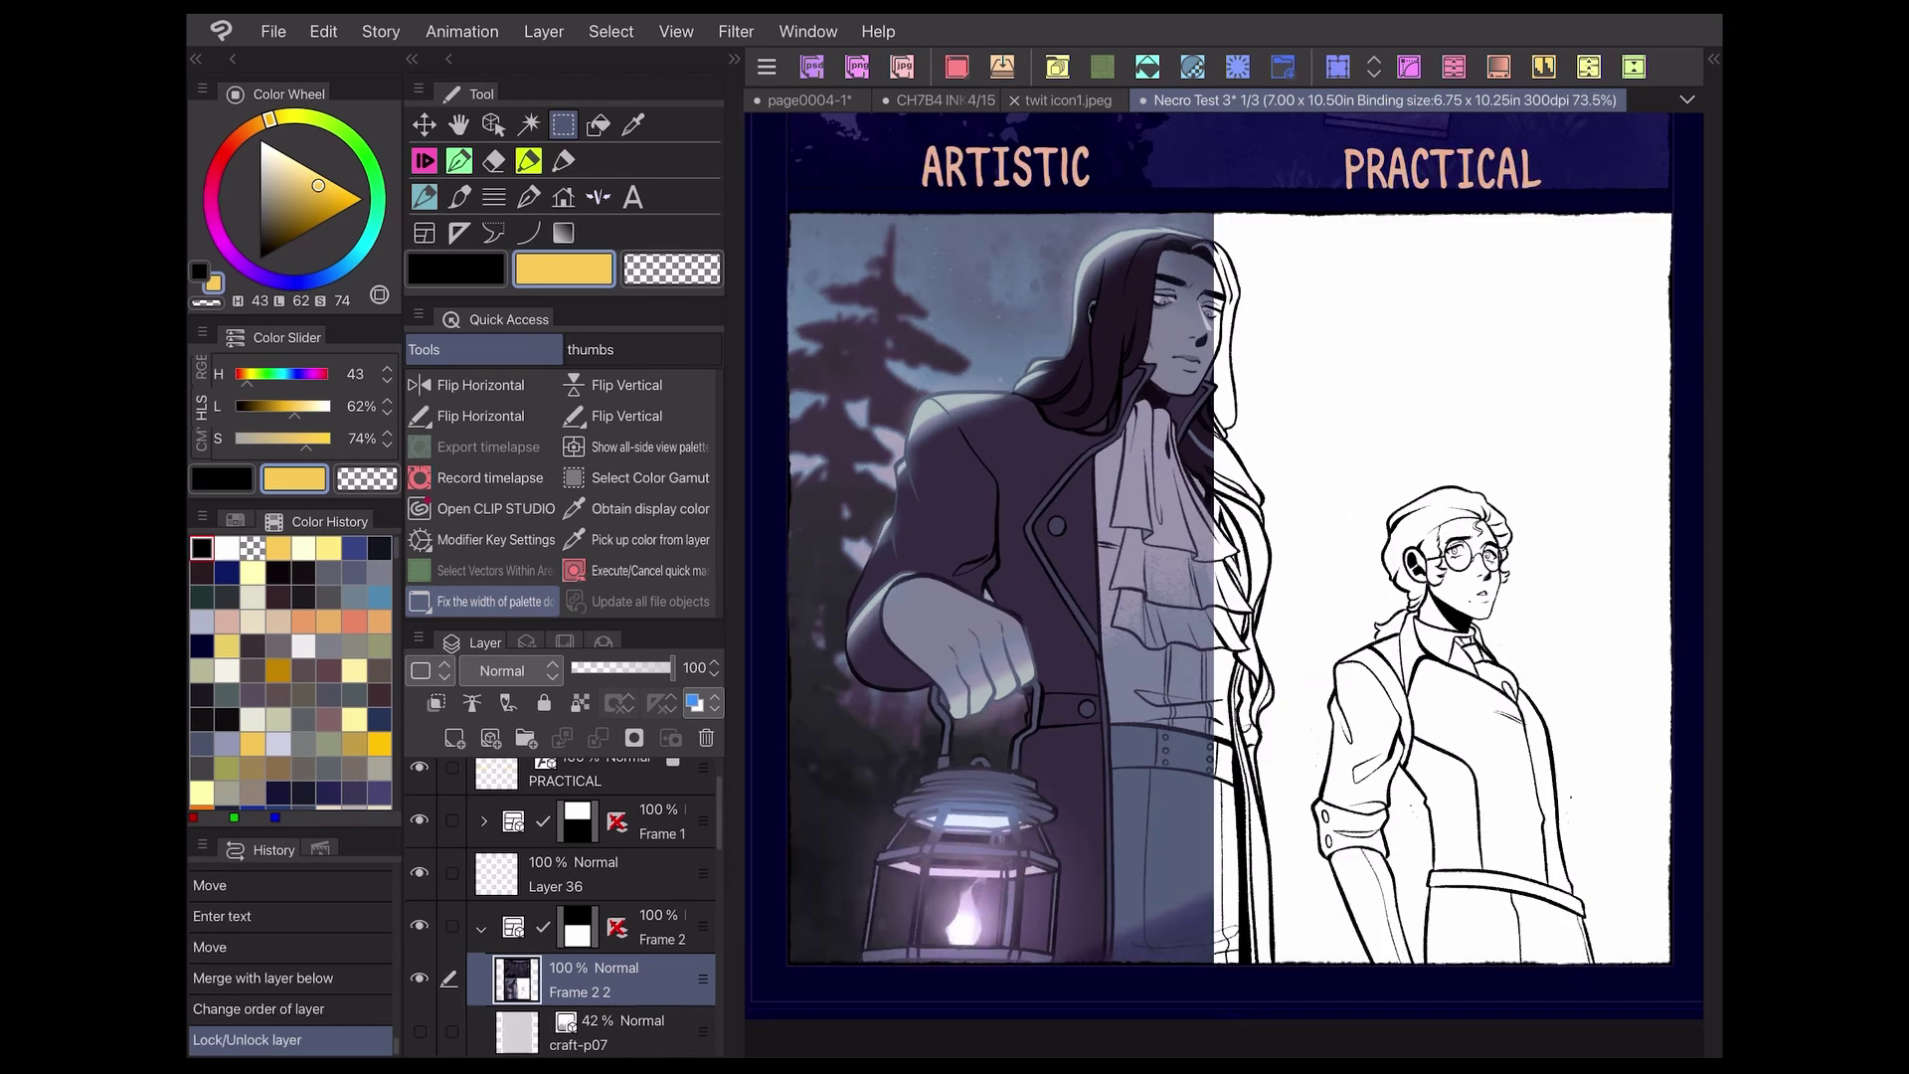
Select the coloured half of the panel with a rectangle and preview a Motion blur of strength 7.49 and angle -152
mouse_move(790, 212)
mouse_down()
mouse_move(1181, 844)
mouse_move(1213, 962)
mouse_up()
click(736, 31)
mouse_move(786, 61)
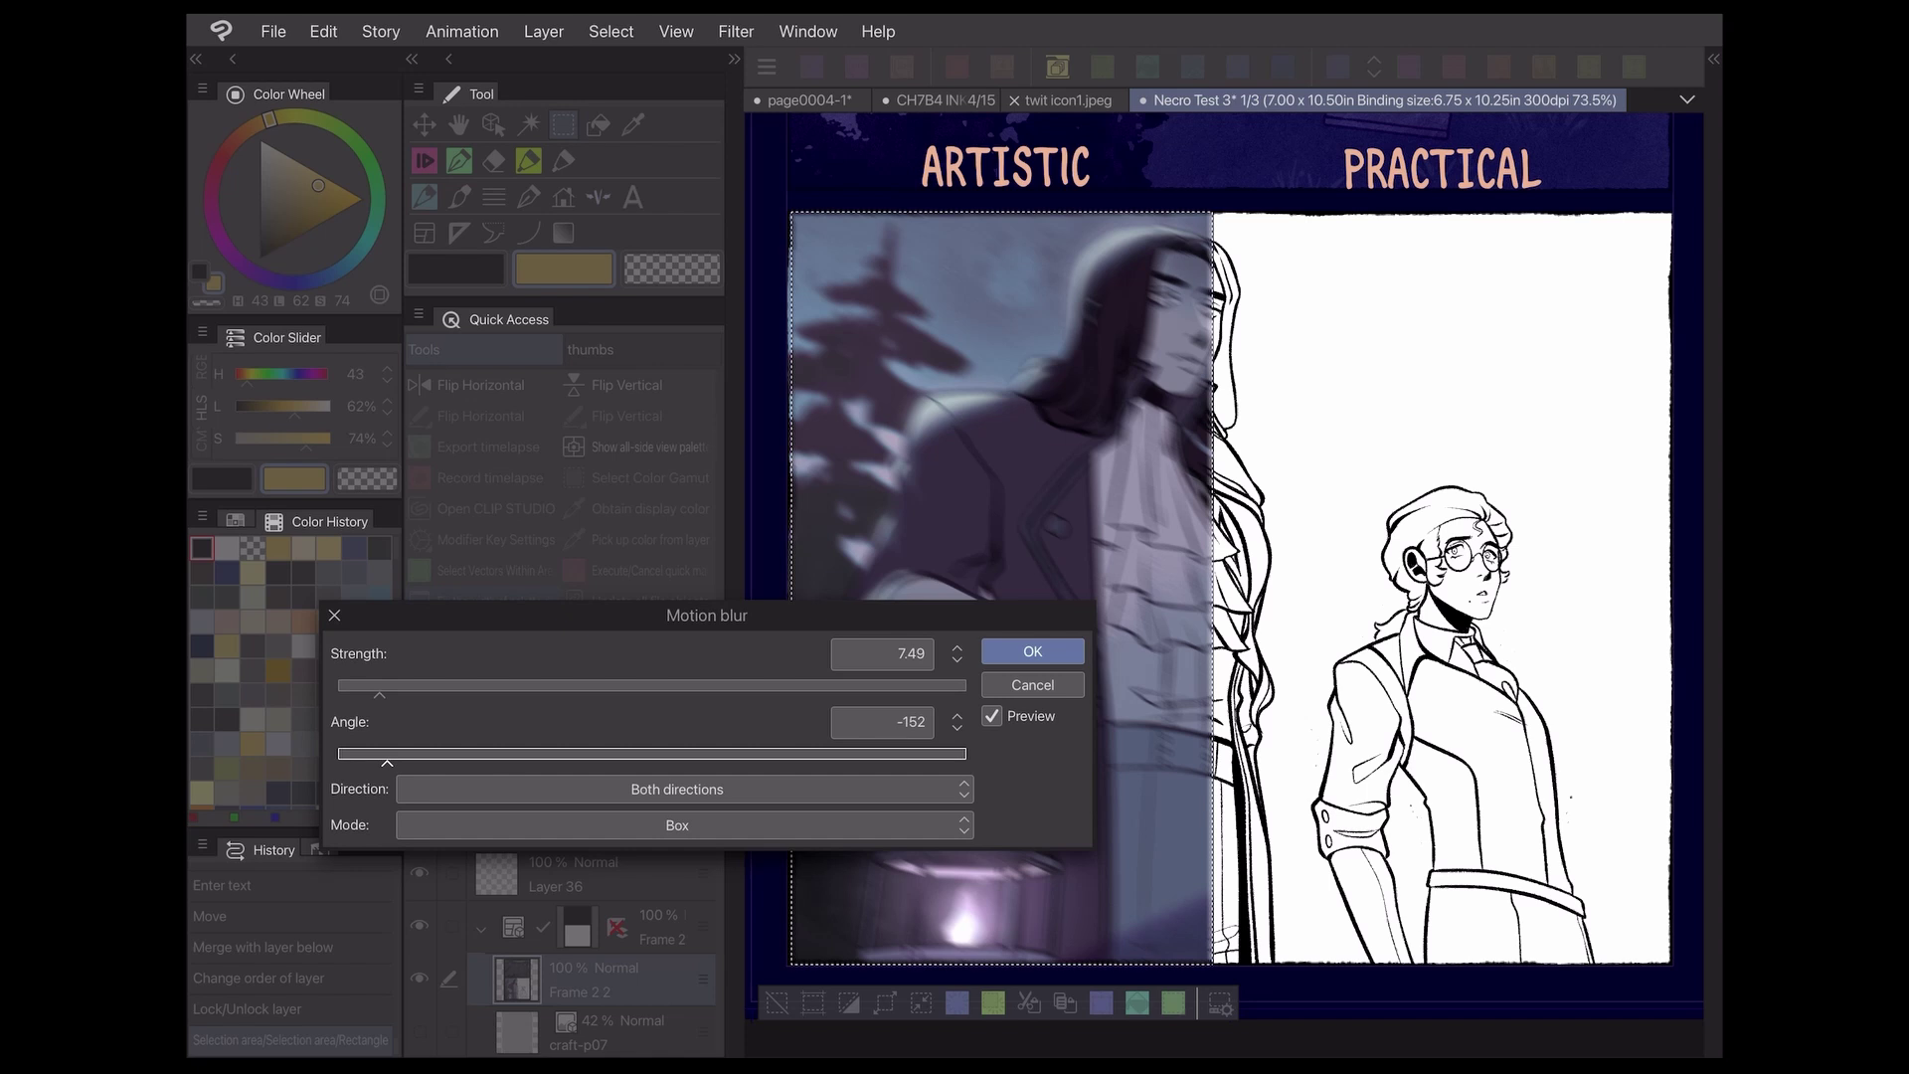
Preview the Artistic filter on the coloured half with line anti-aliasing 62, color blur 71 and 17 colors
mouse_move(786, 118)
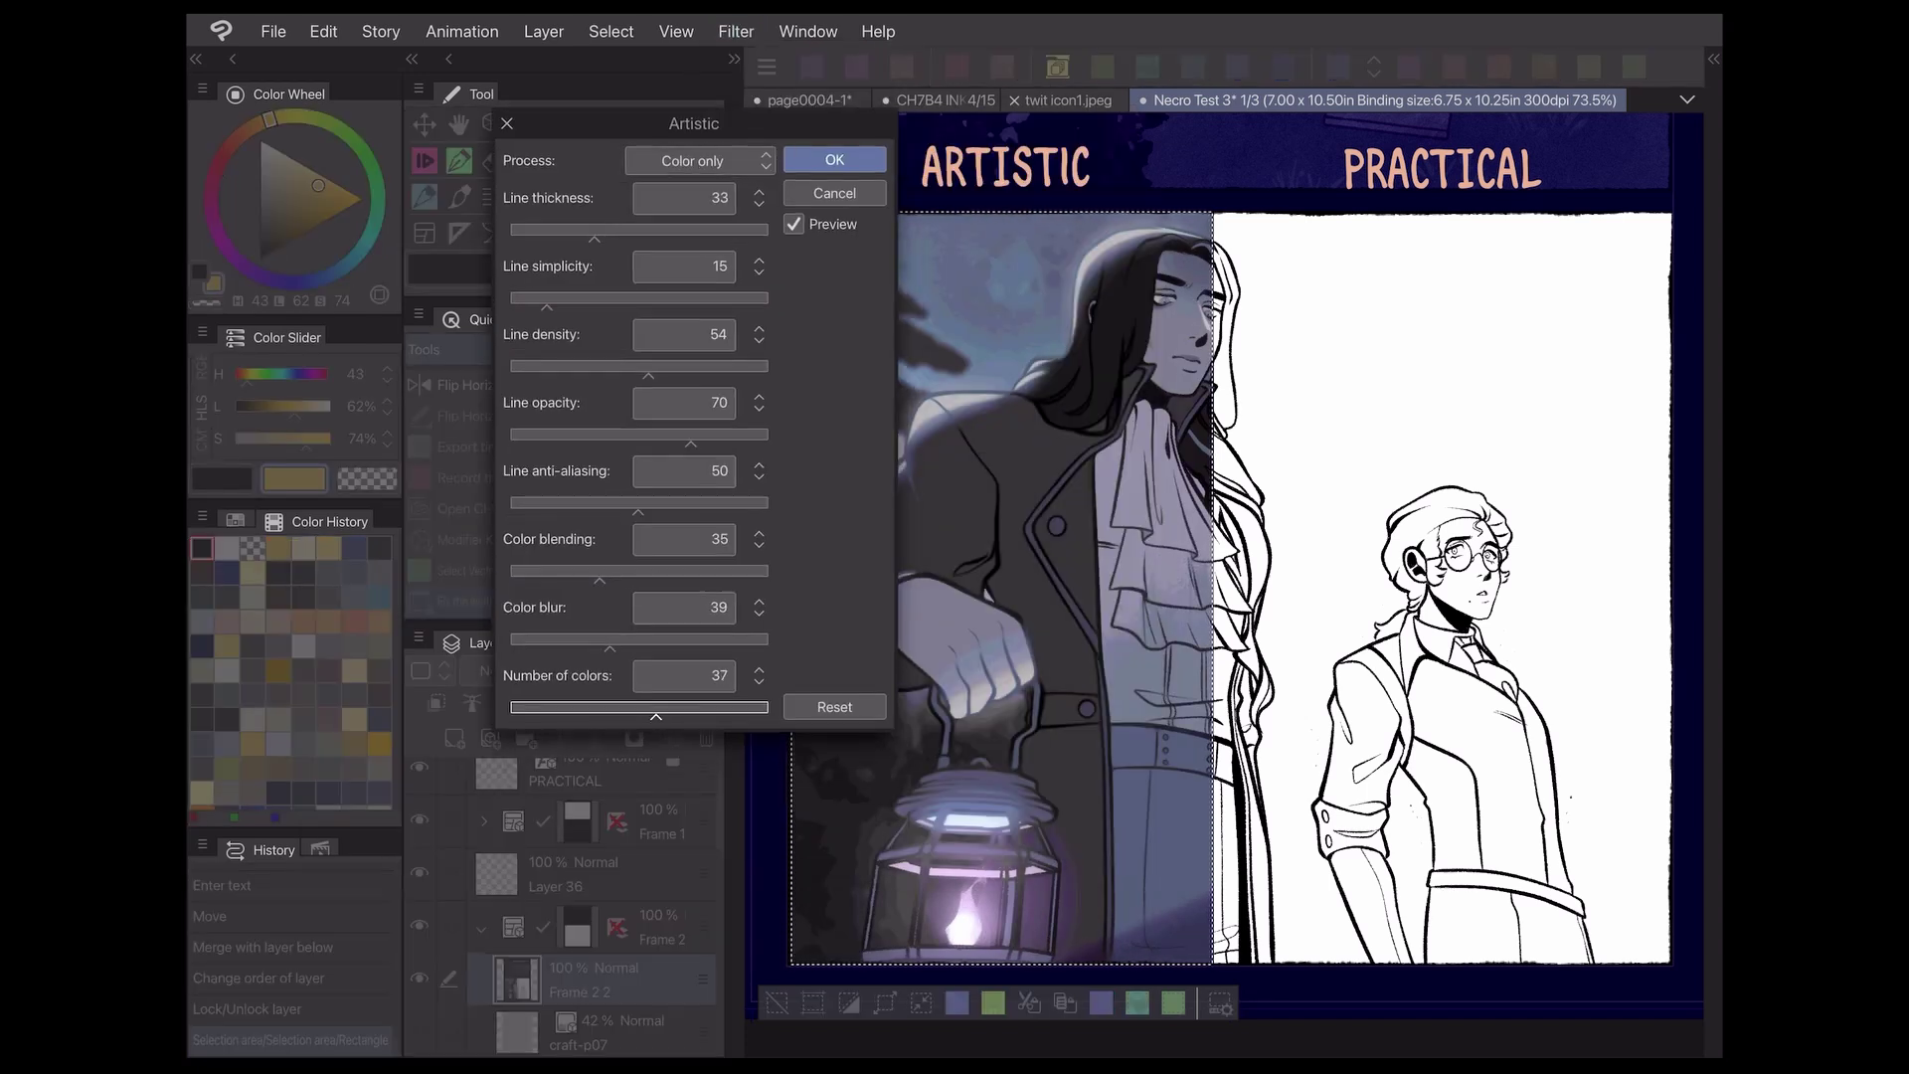
click(669, 504)
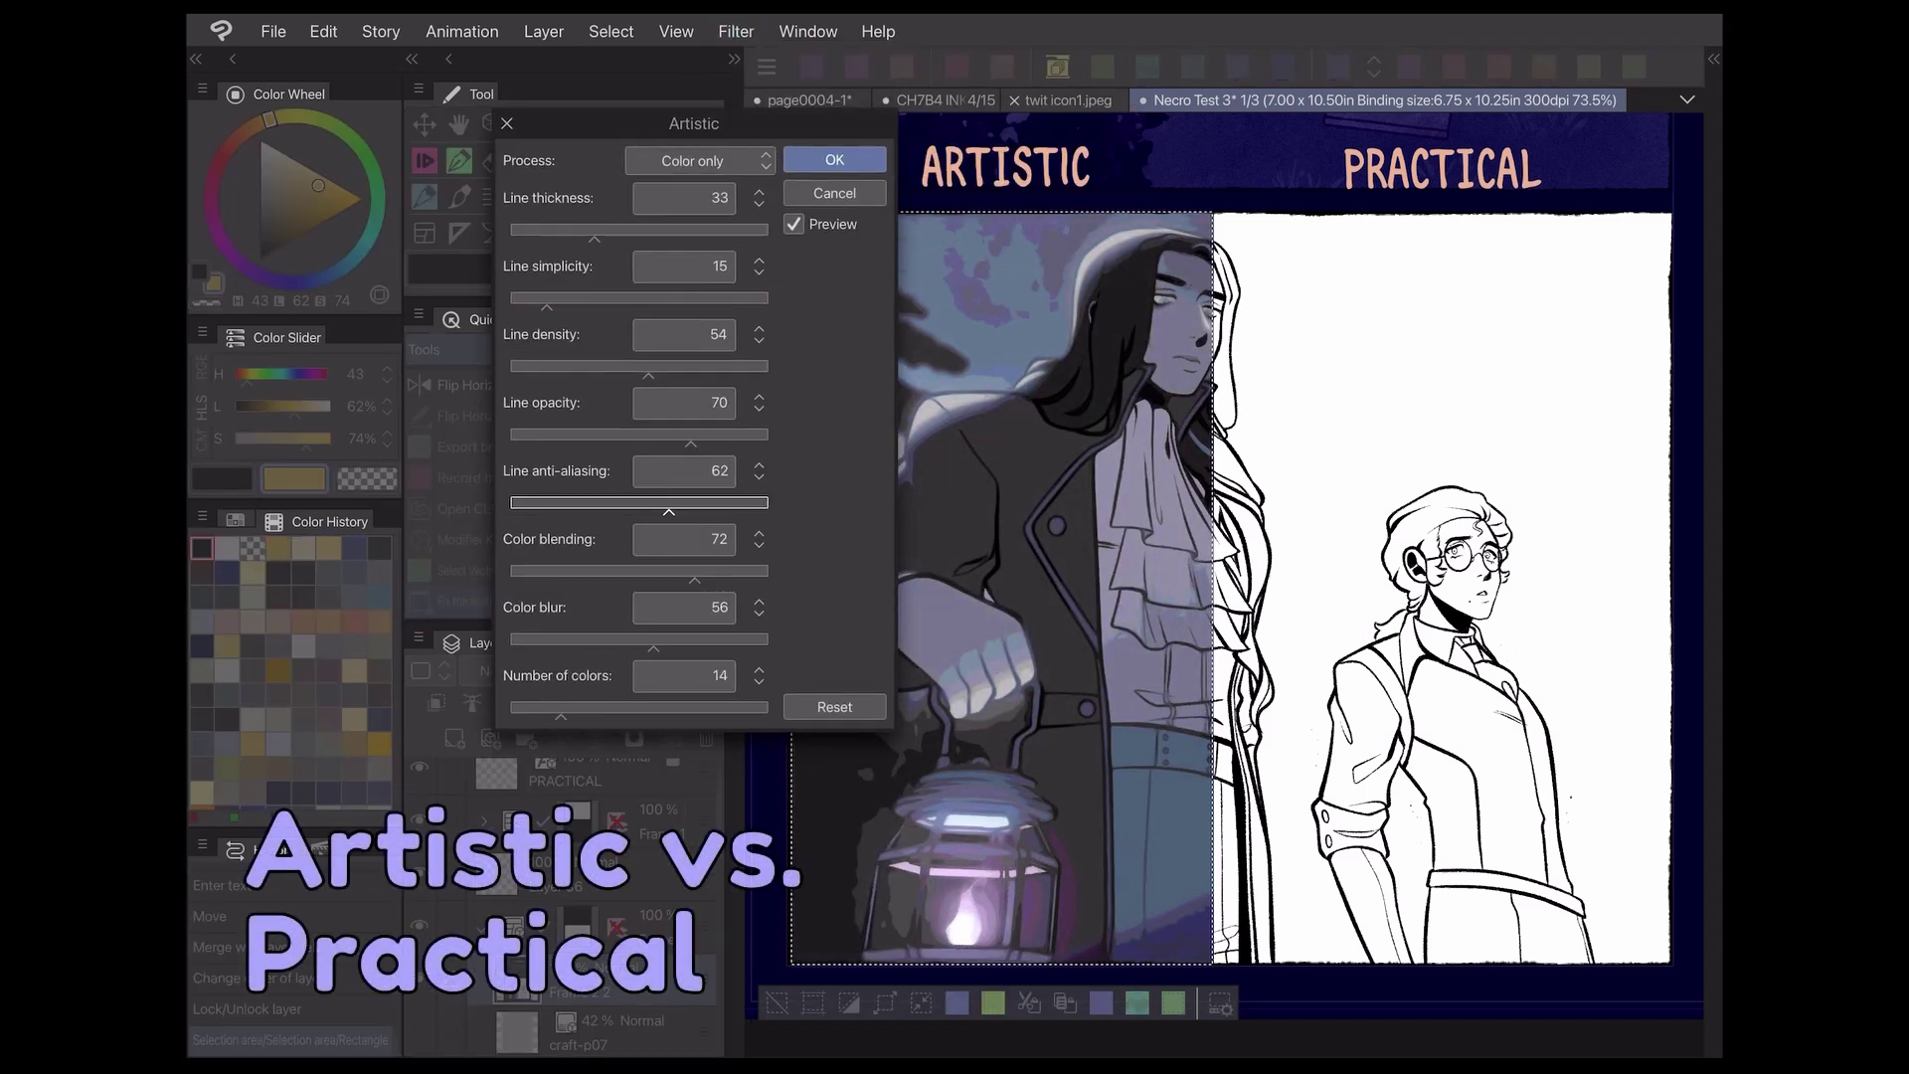
click(692, 640)
mouse_move(560, 710)
mouse_down()
mouse_move(613, 710)
mouse_move(572, 710)
mouse_up()
drag(694, 123, 573, 145)
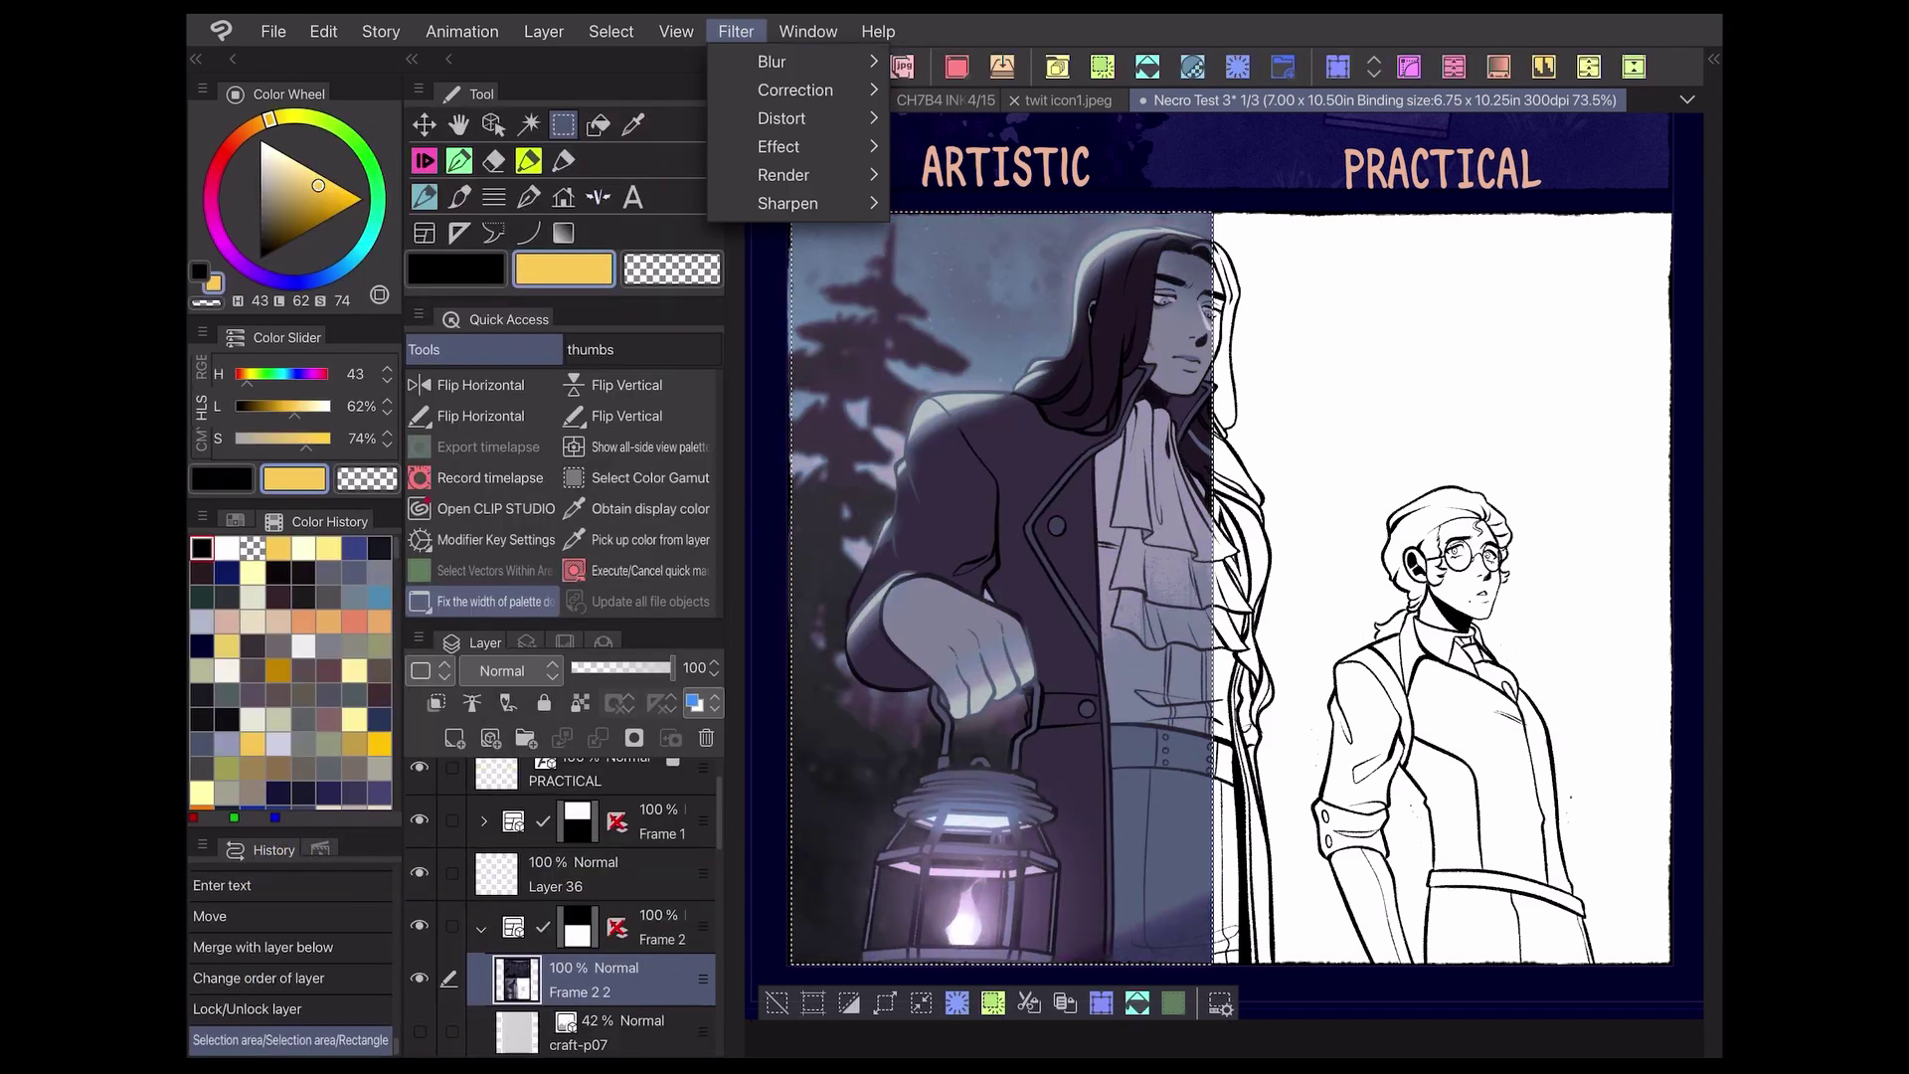
Remove dust from the white background of the inked figure using the white background mode
mouse_move(784, 175)
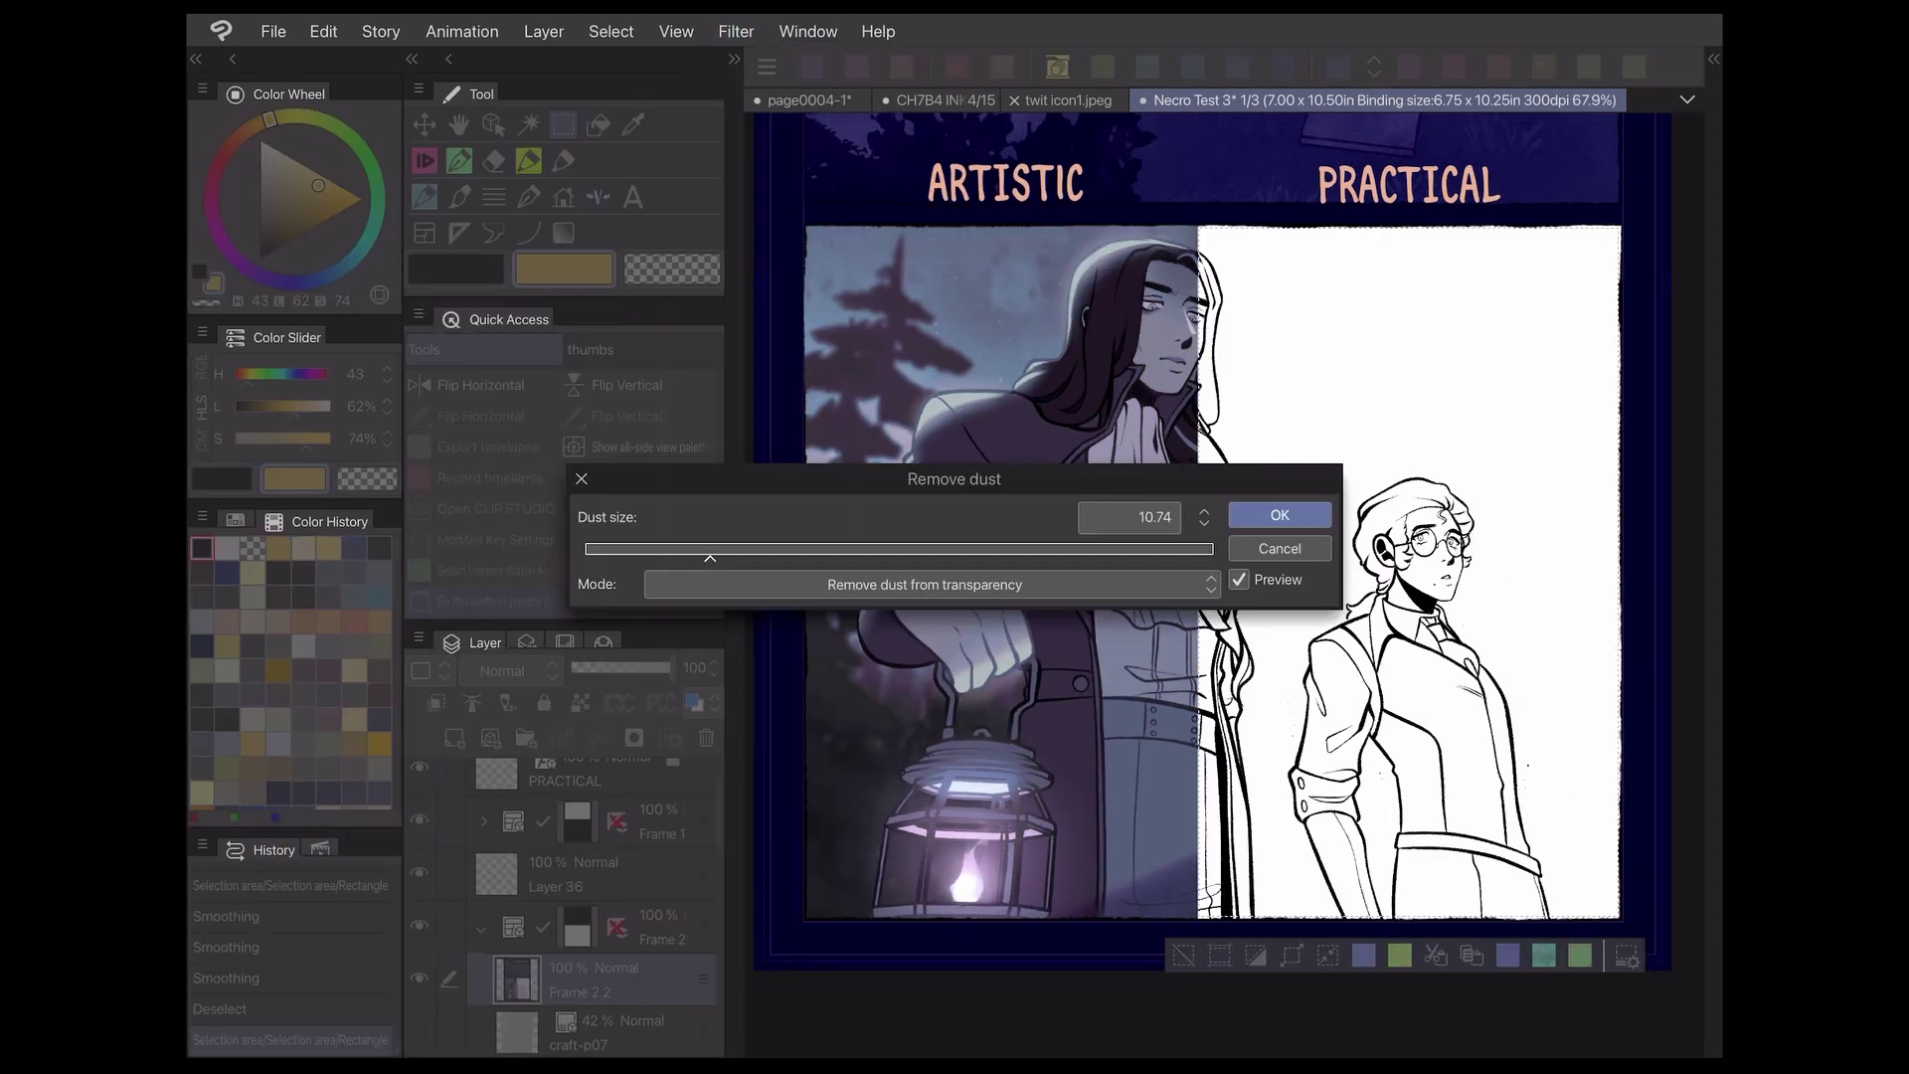
key(ctrl+plus)
key(ctrl+plus)
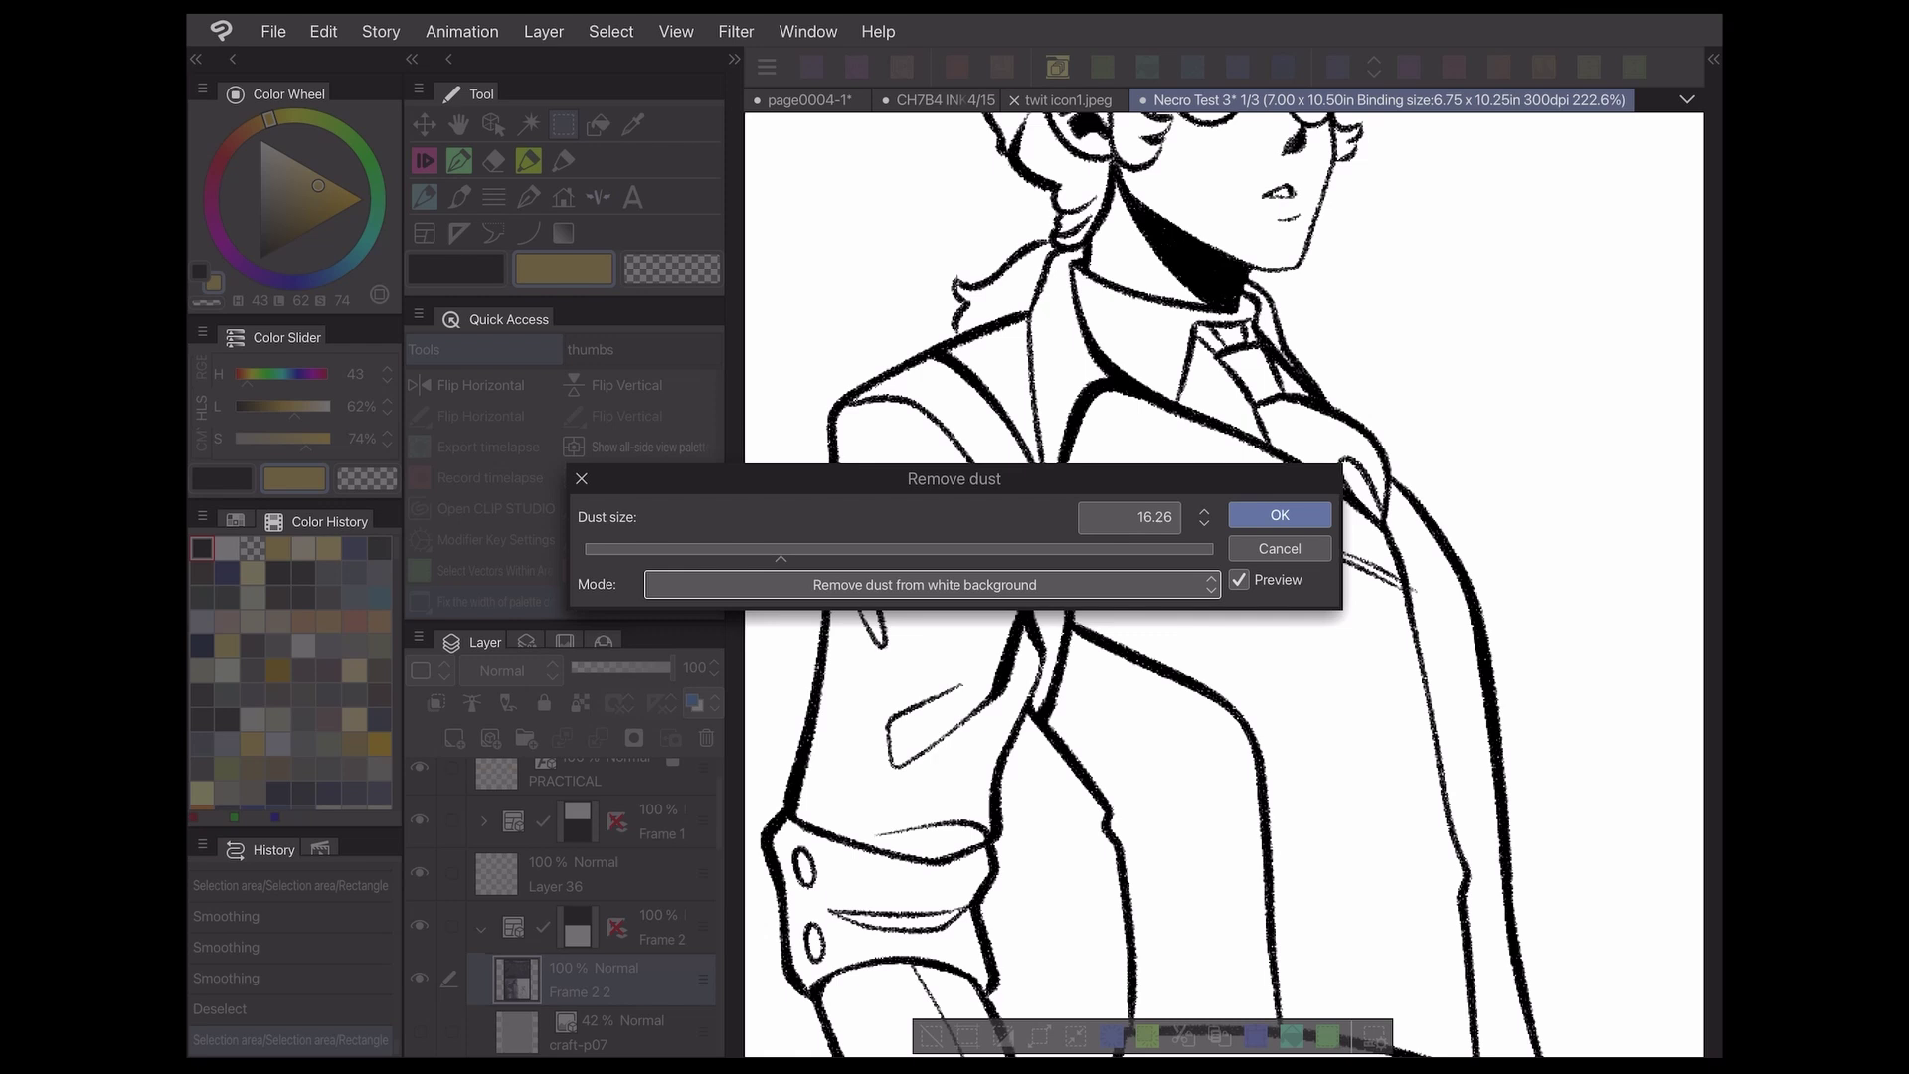
drag(955, 479, 763, 741)
click(1086, 777)
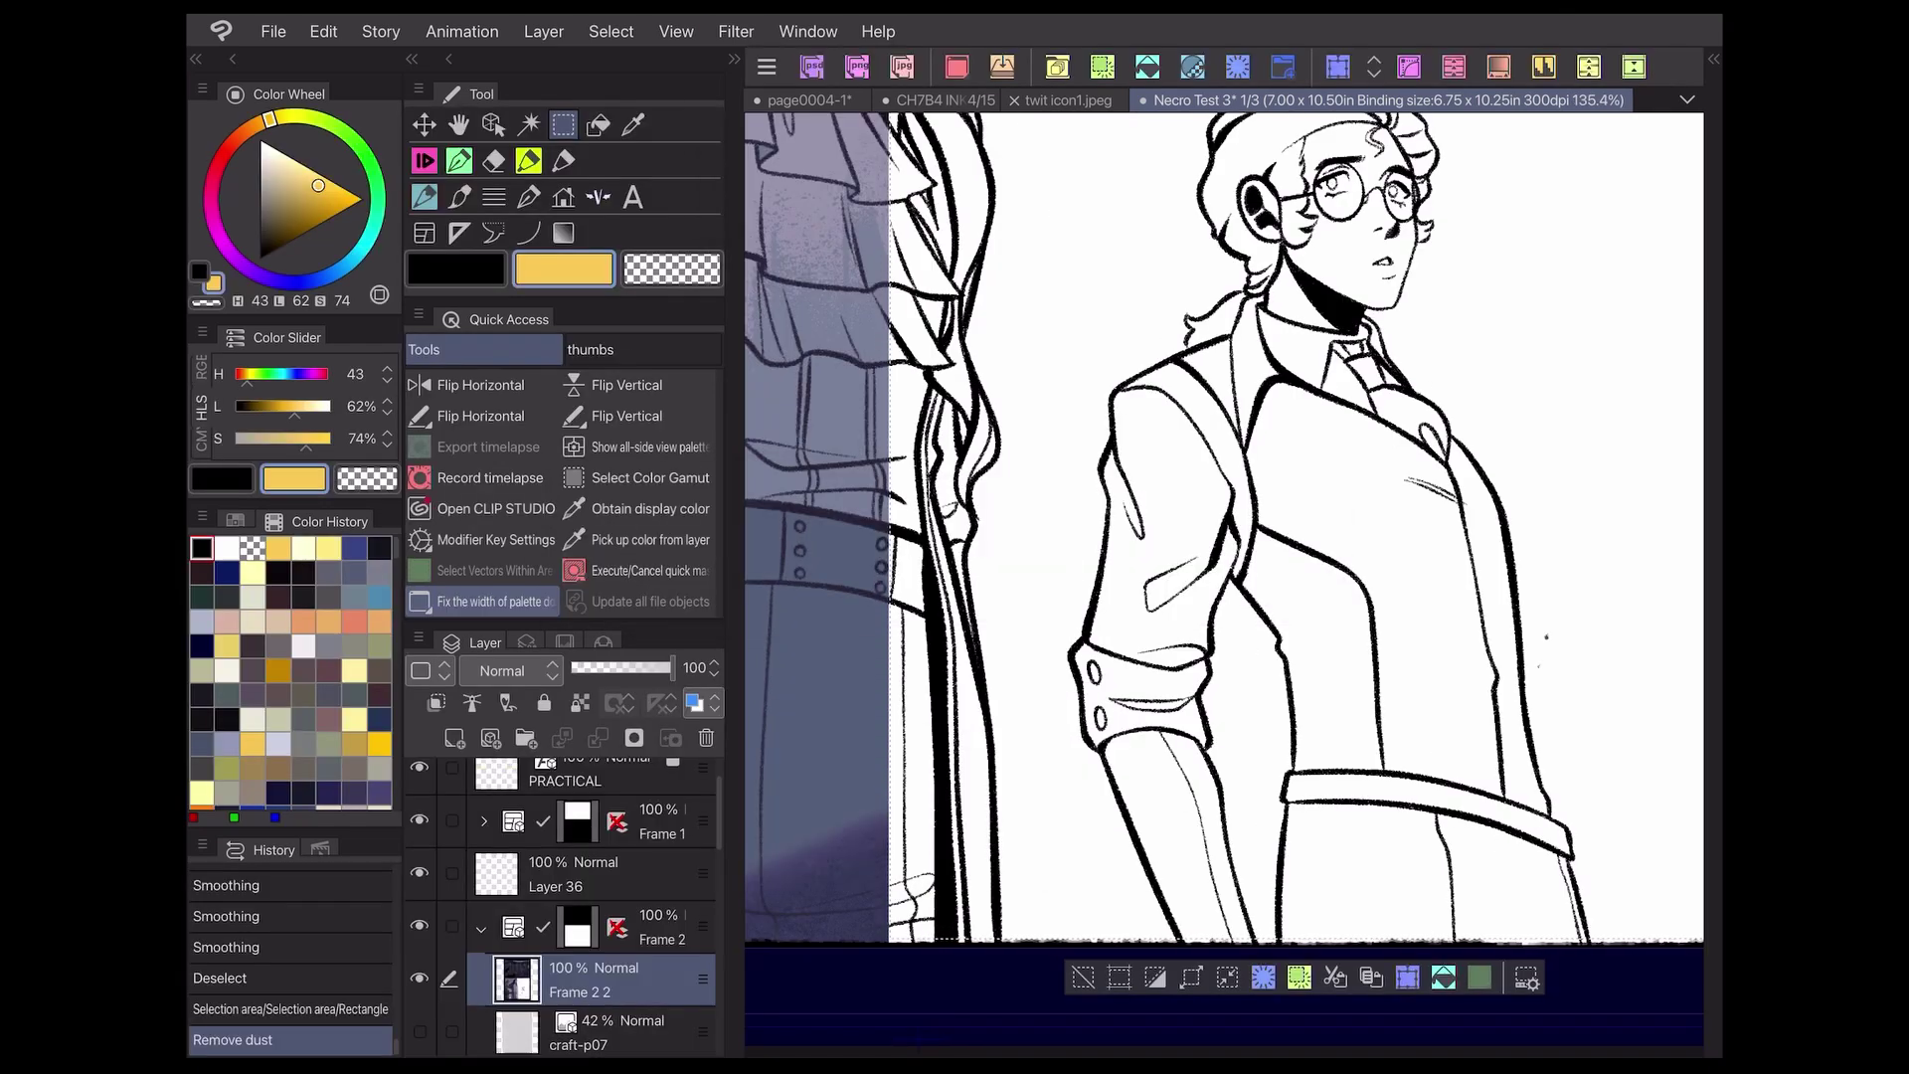
Preview thickening the figure's lines with Adjust line width at a scale of 5.79, and cancel it
click(735, 32)
click(786, 91)
click(980, 118)
click(469, 585)
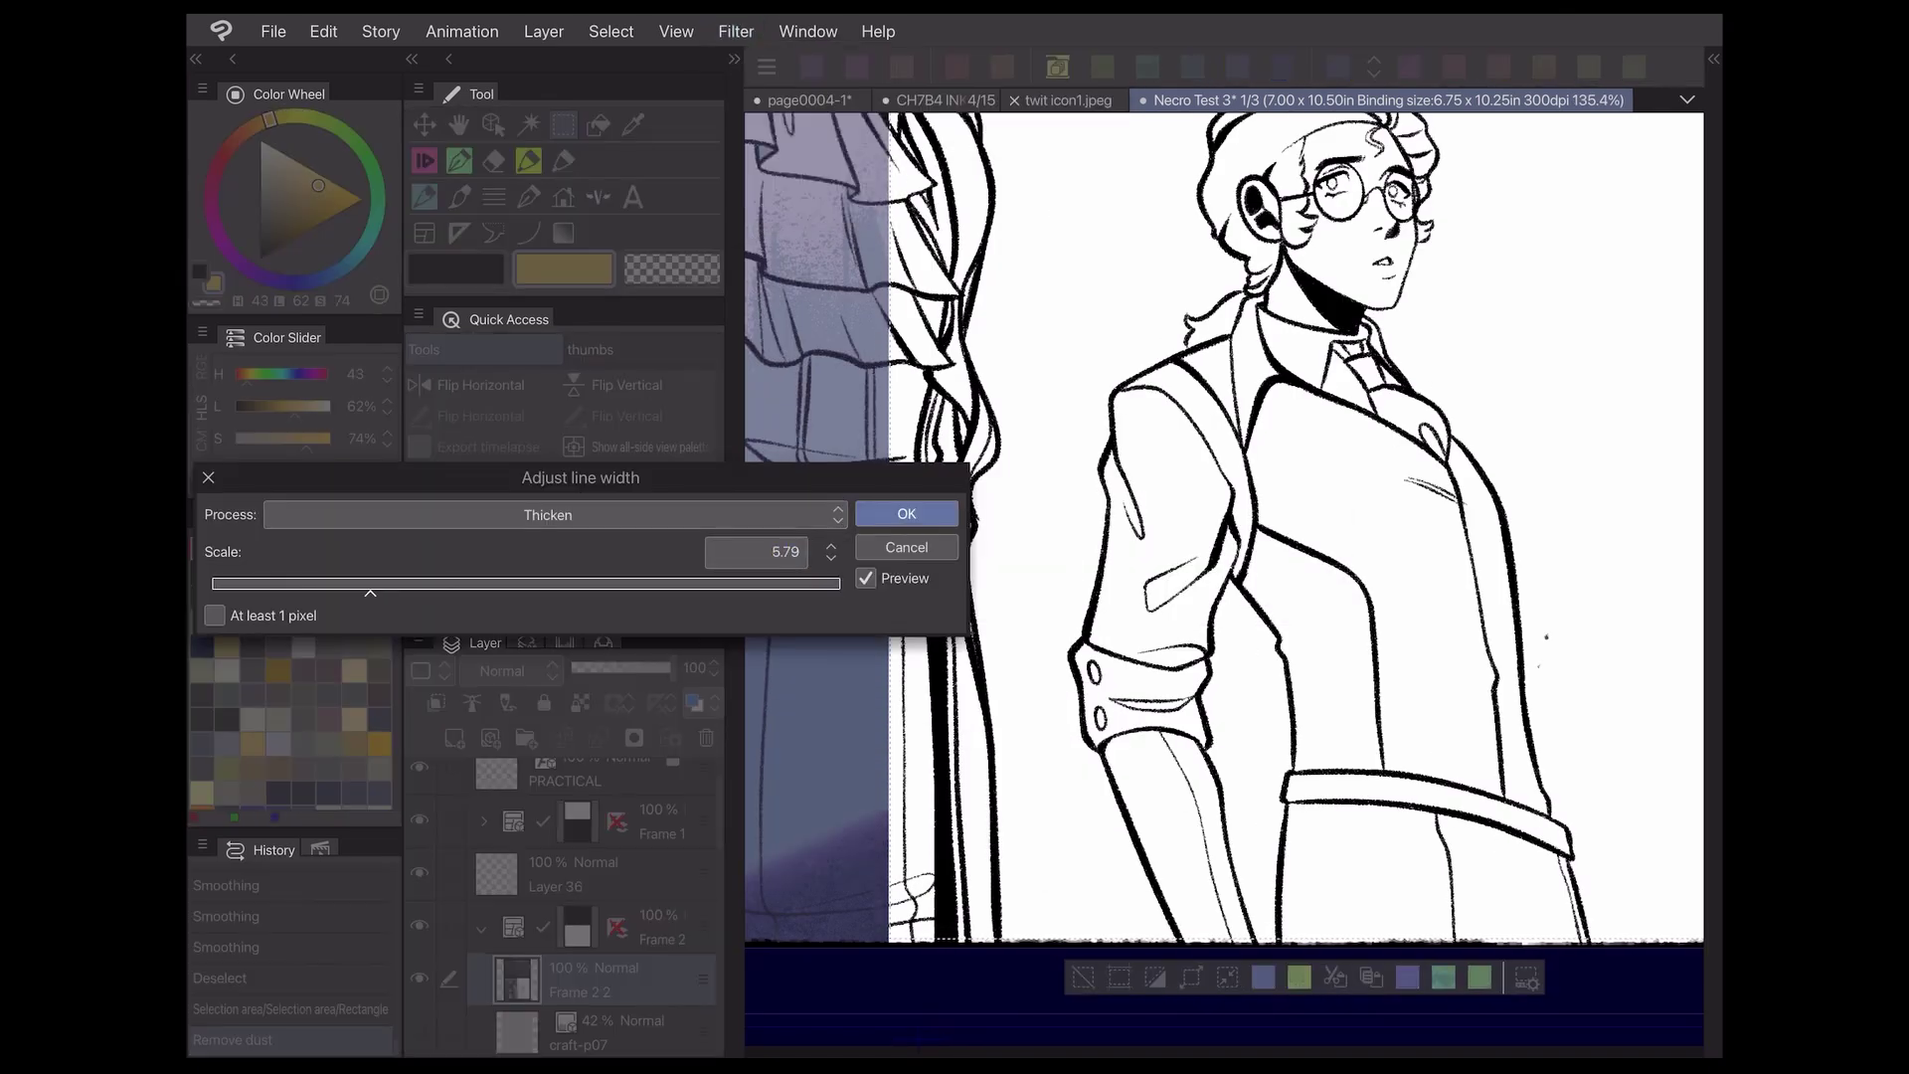
click(907, 548)
Try the Remove jpeg noise filter twice on the line art, undoing it each time
click(736, 31)
click(779, 147)
click(1003, 209)
scroll(1292, 512, up, 5)
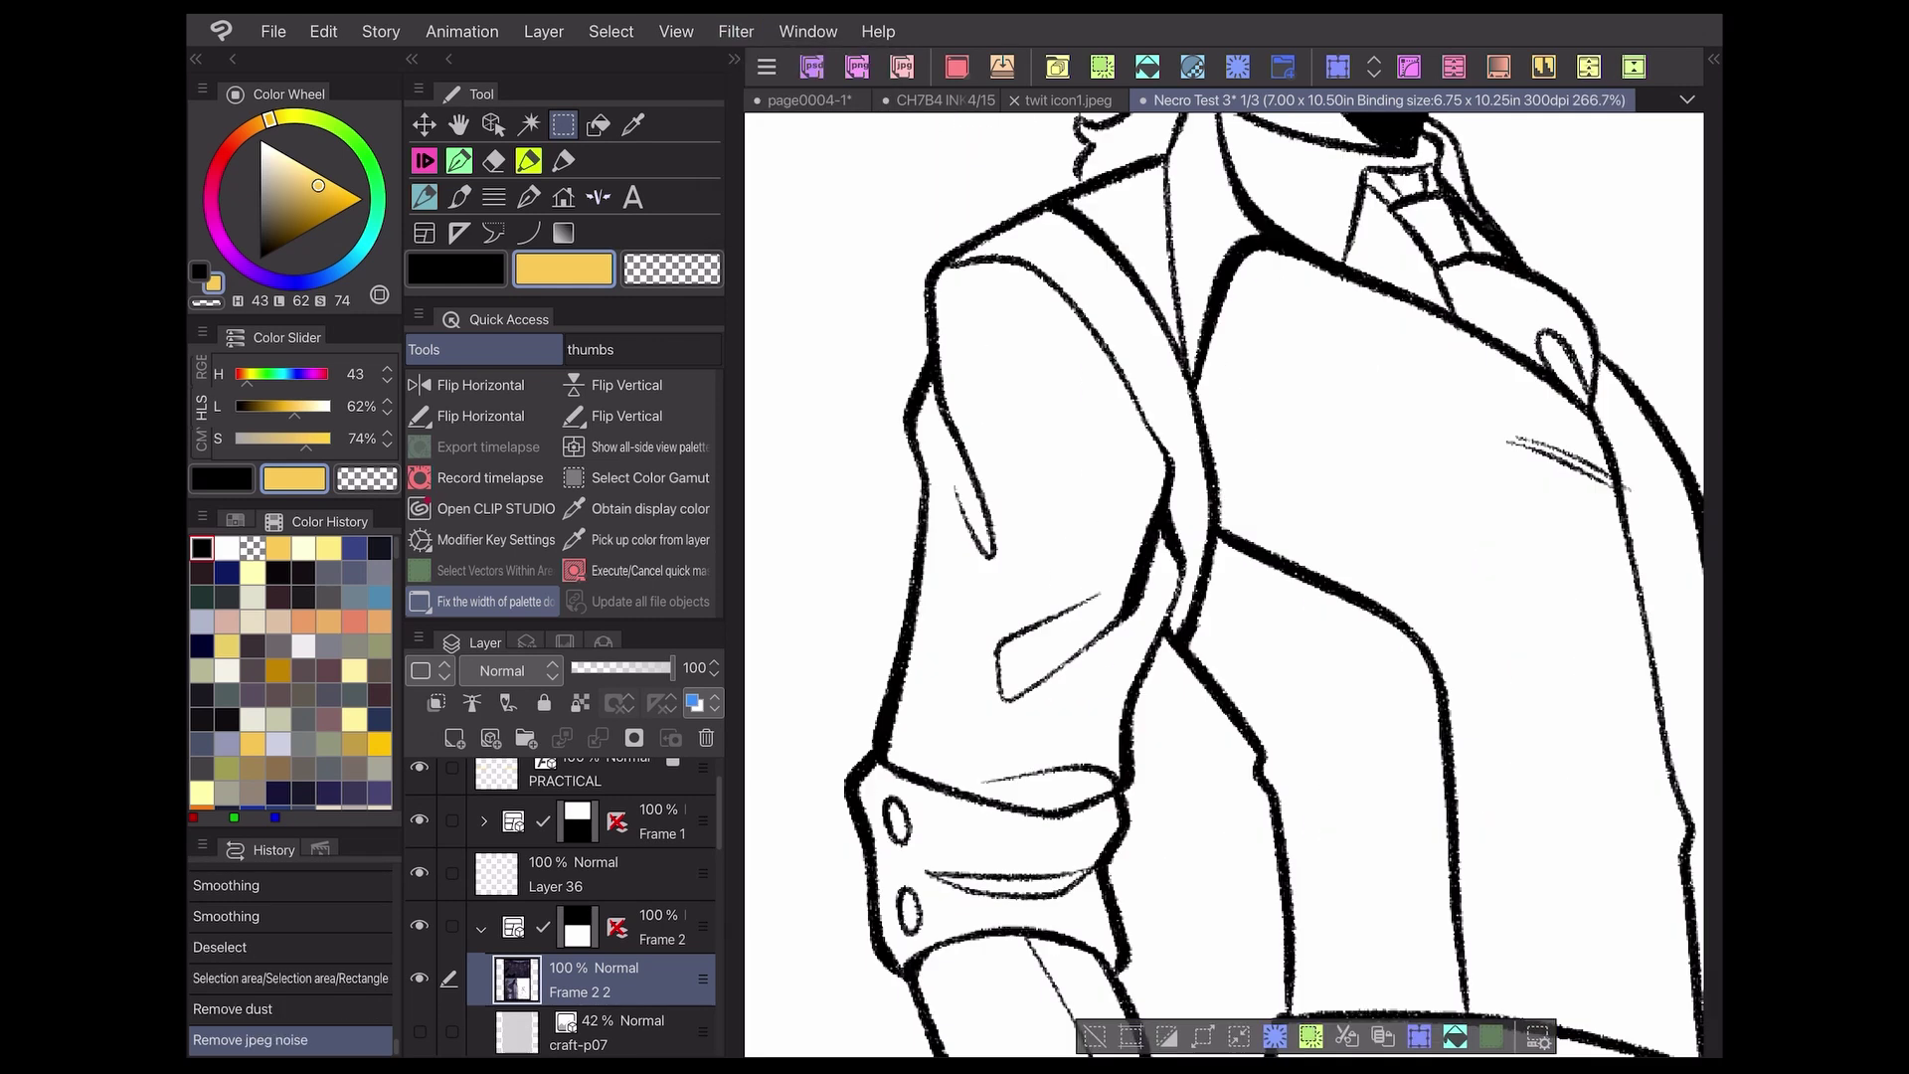
key(ctrl+z)
click(736, 32)
click(778, 147)
click(1003, 208)
key(ctrl+z)
click(736, 32)
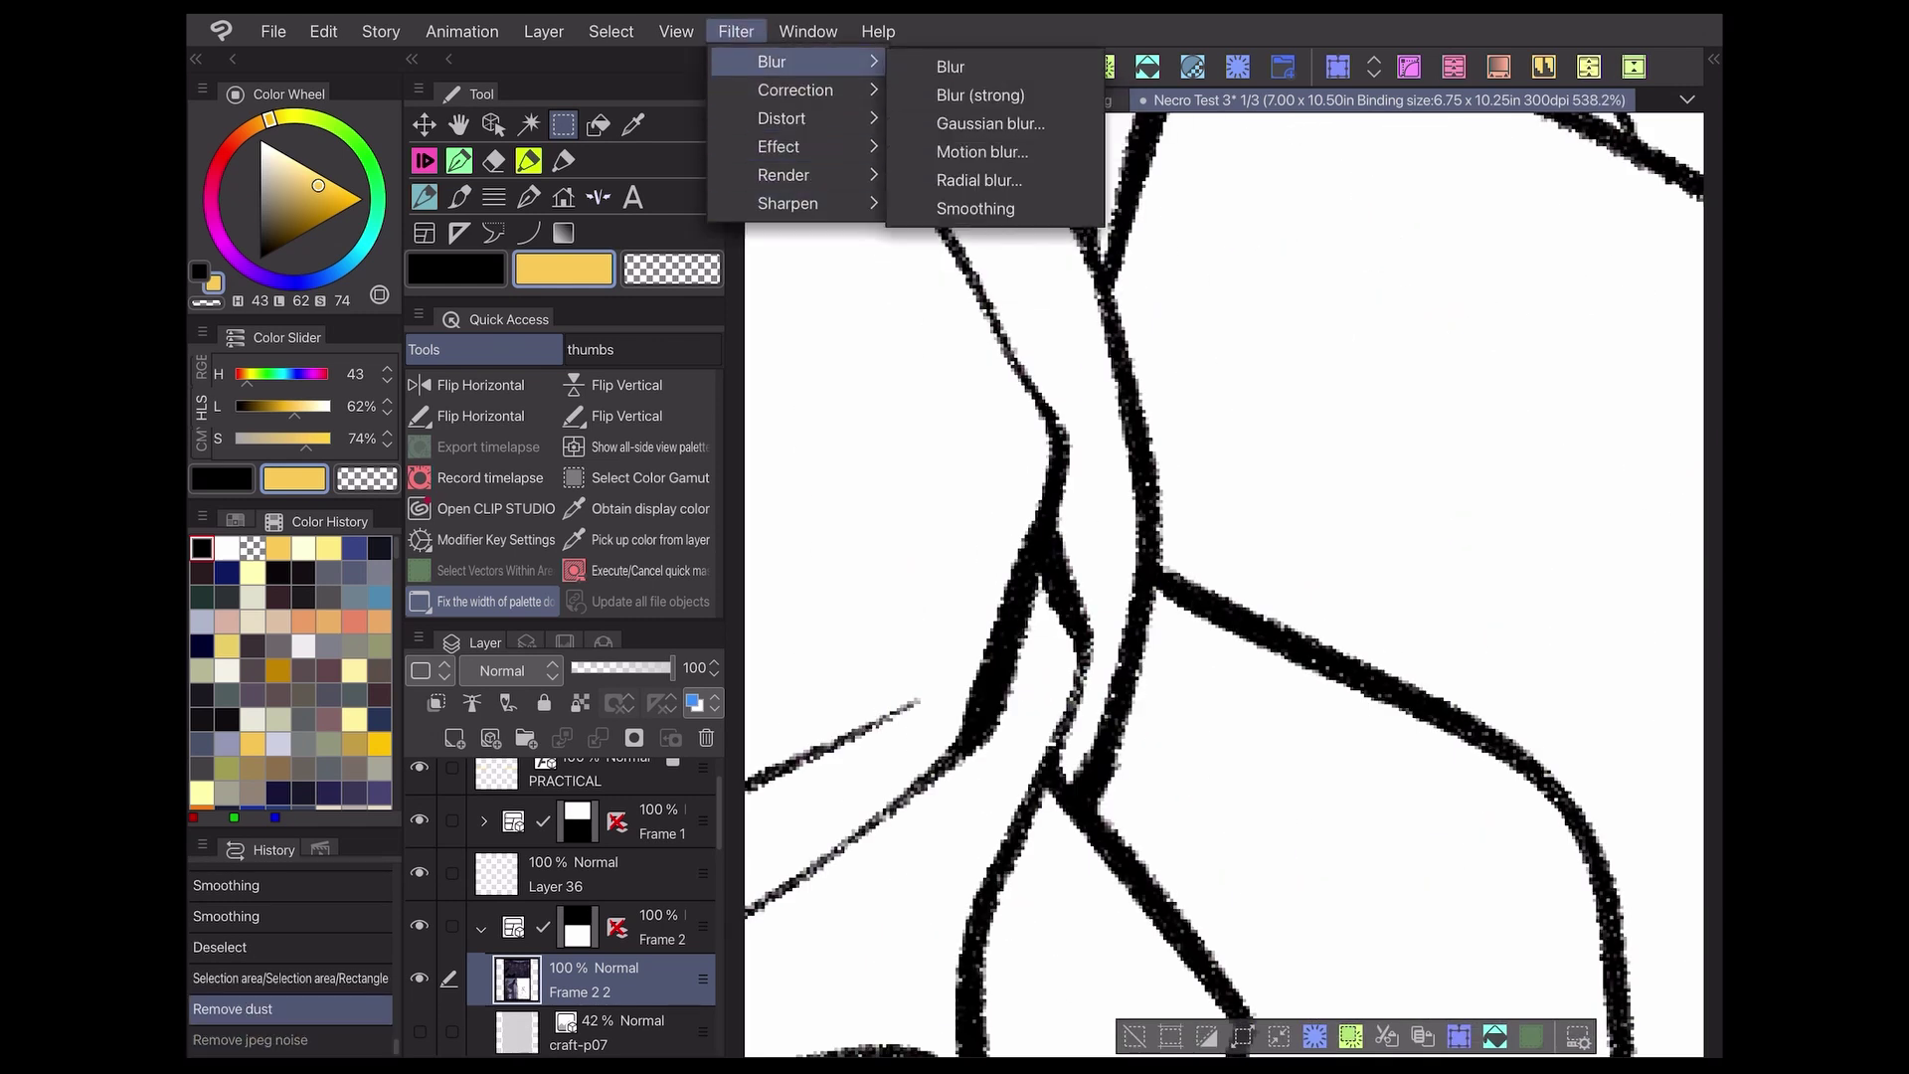
click(736, 31)
Deselect the area and remove the remaining dust from the white background with a dust size of 7.63
scroll(1225, 585, down, 10)
key(ctrl+d)
scroll(1293, 585, up, 10)
click(735, 32)
click(793, 89)
click(955, 118)
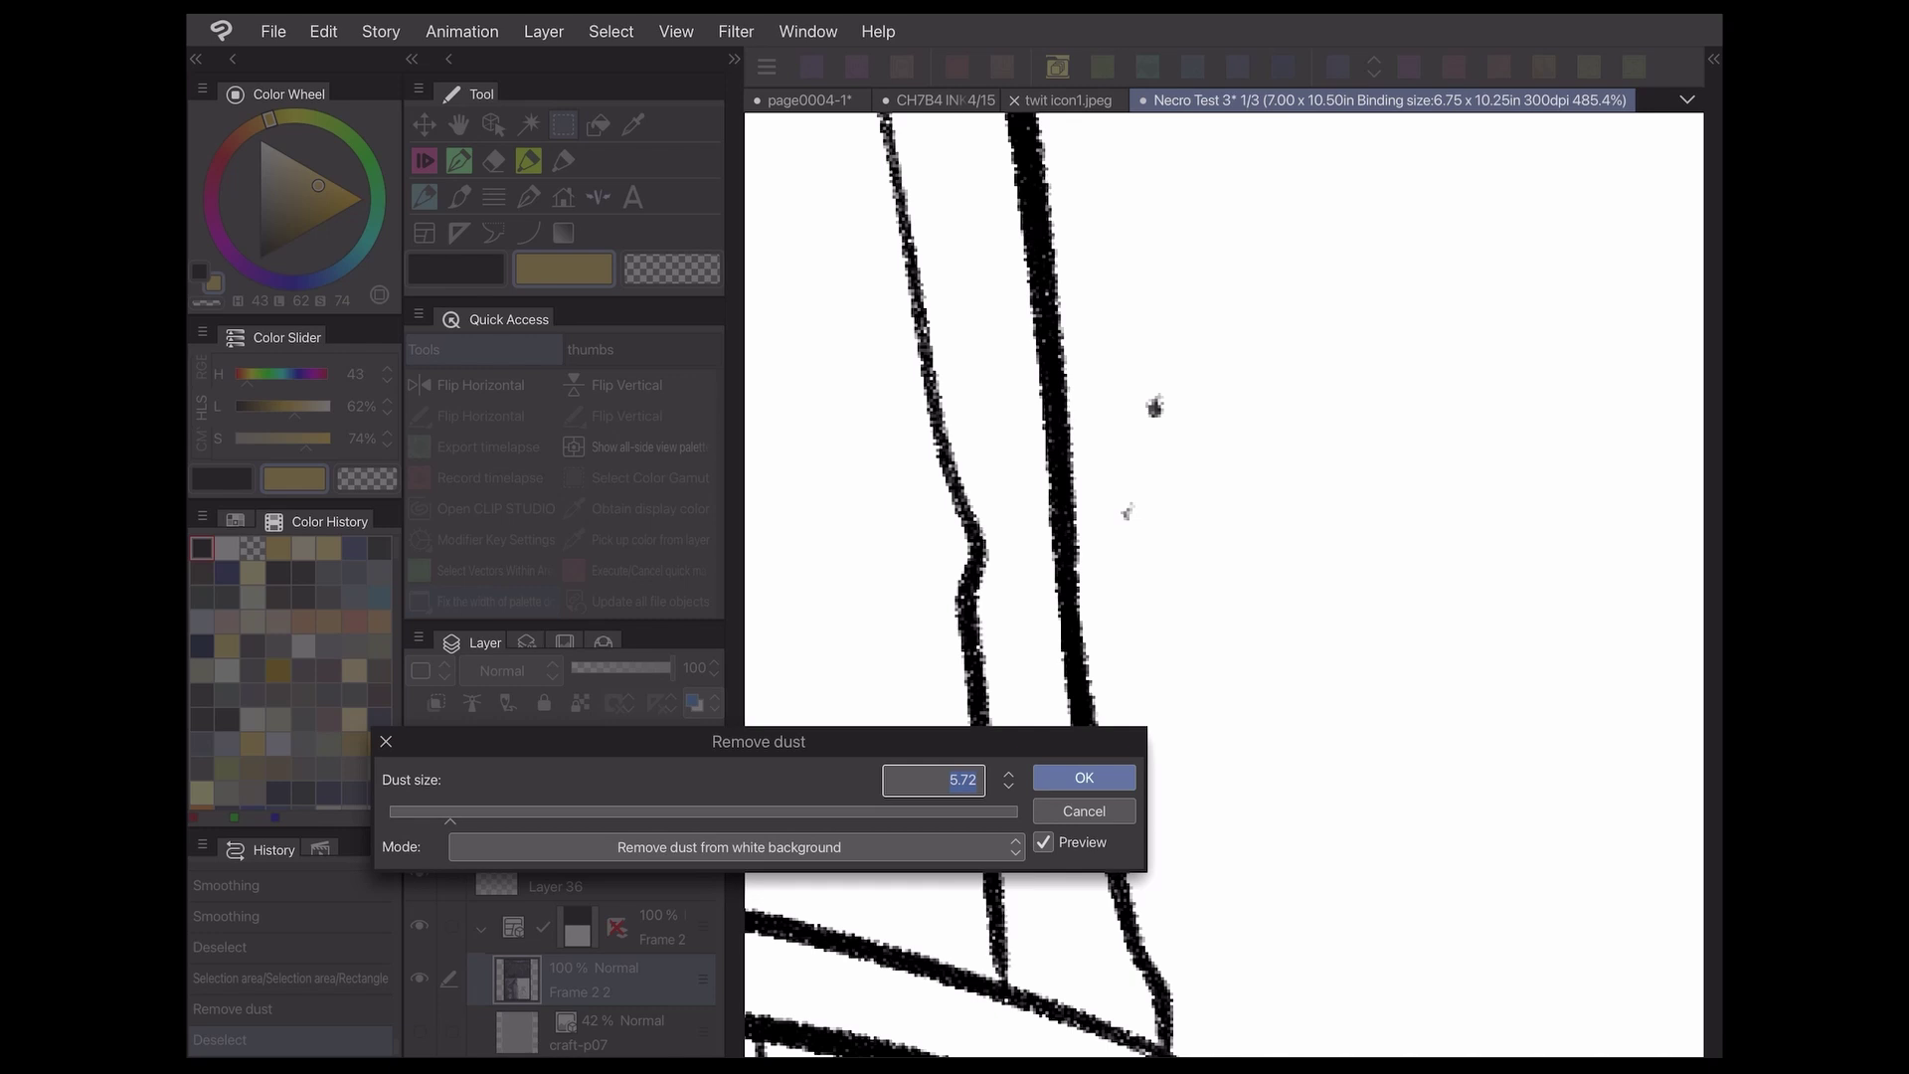
click(566, 812)
drag(438, 812, 475, 813)
scroll(1225, 585, down, 8)
click(1084, 777)
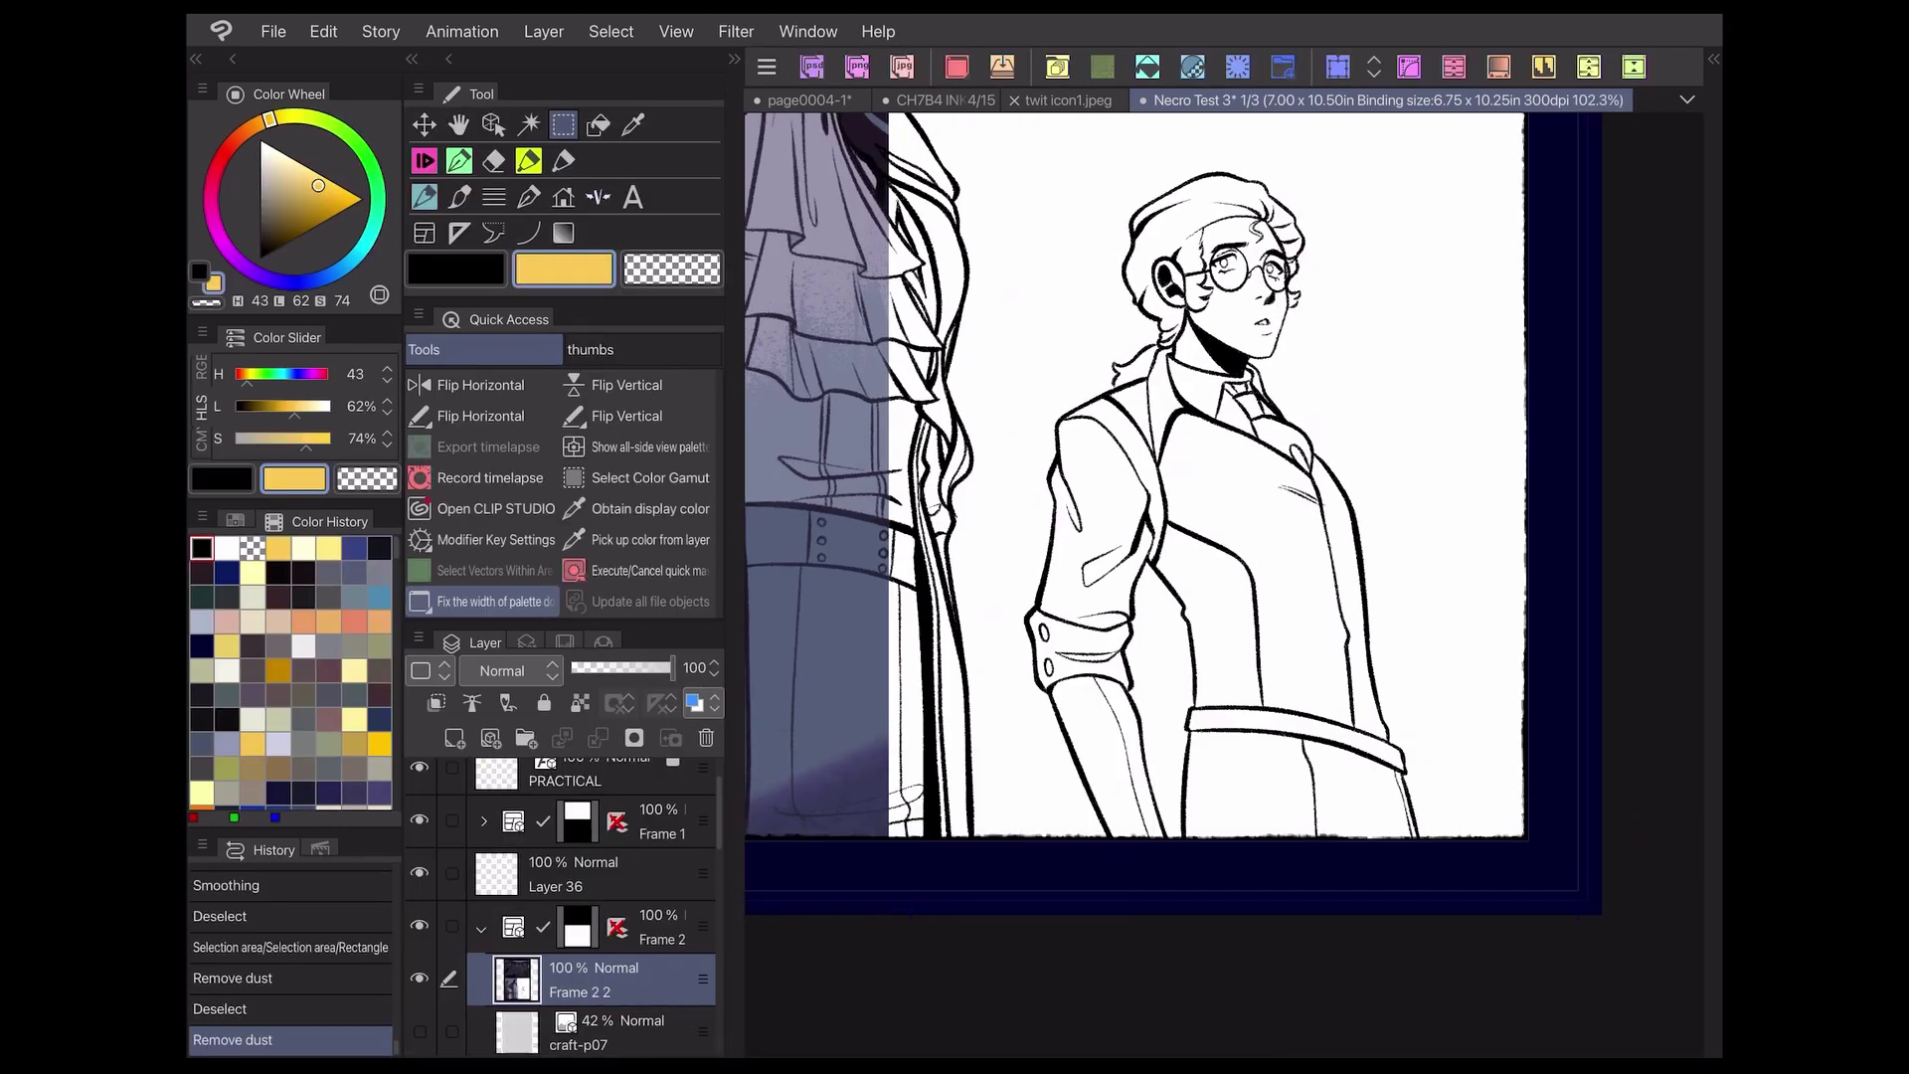
scroll(1224, 585, down, 4)
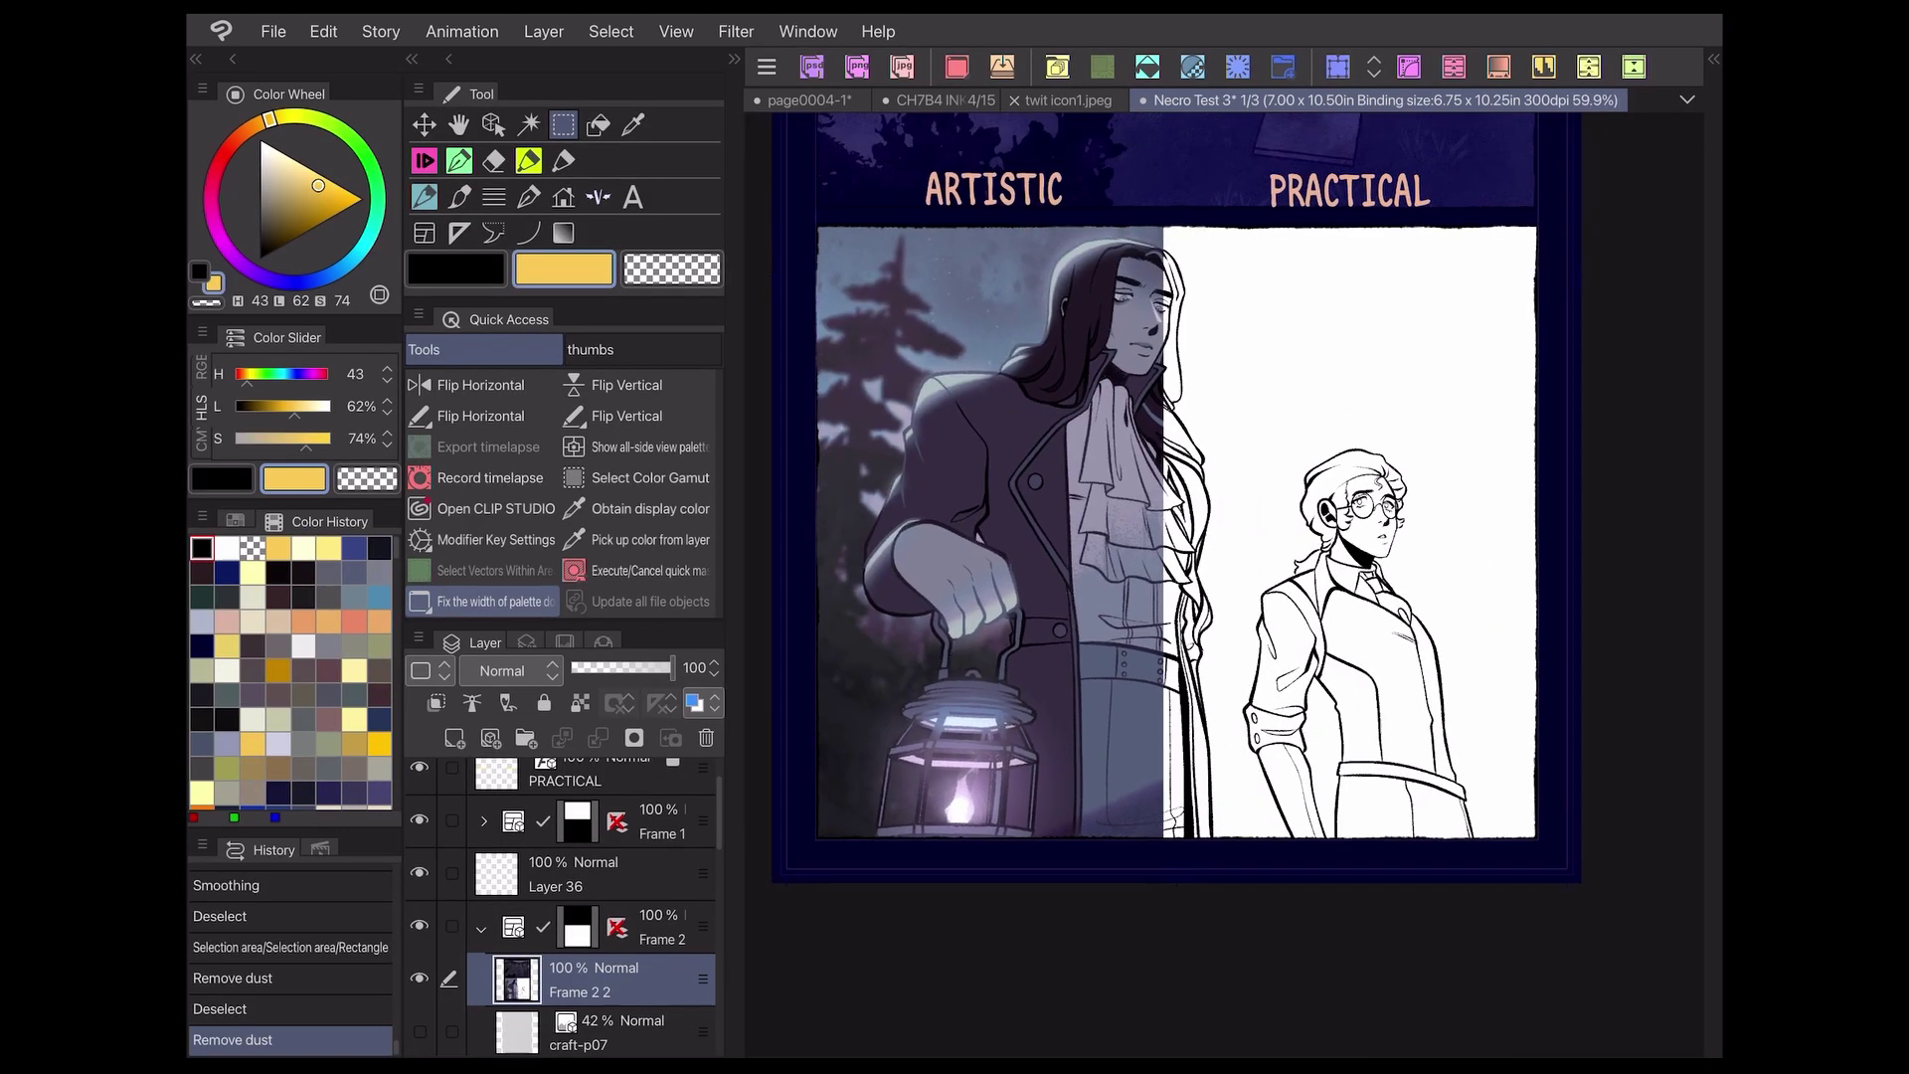
click(736, 31)
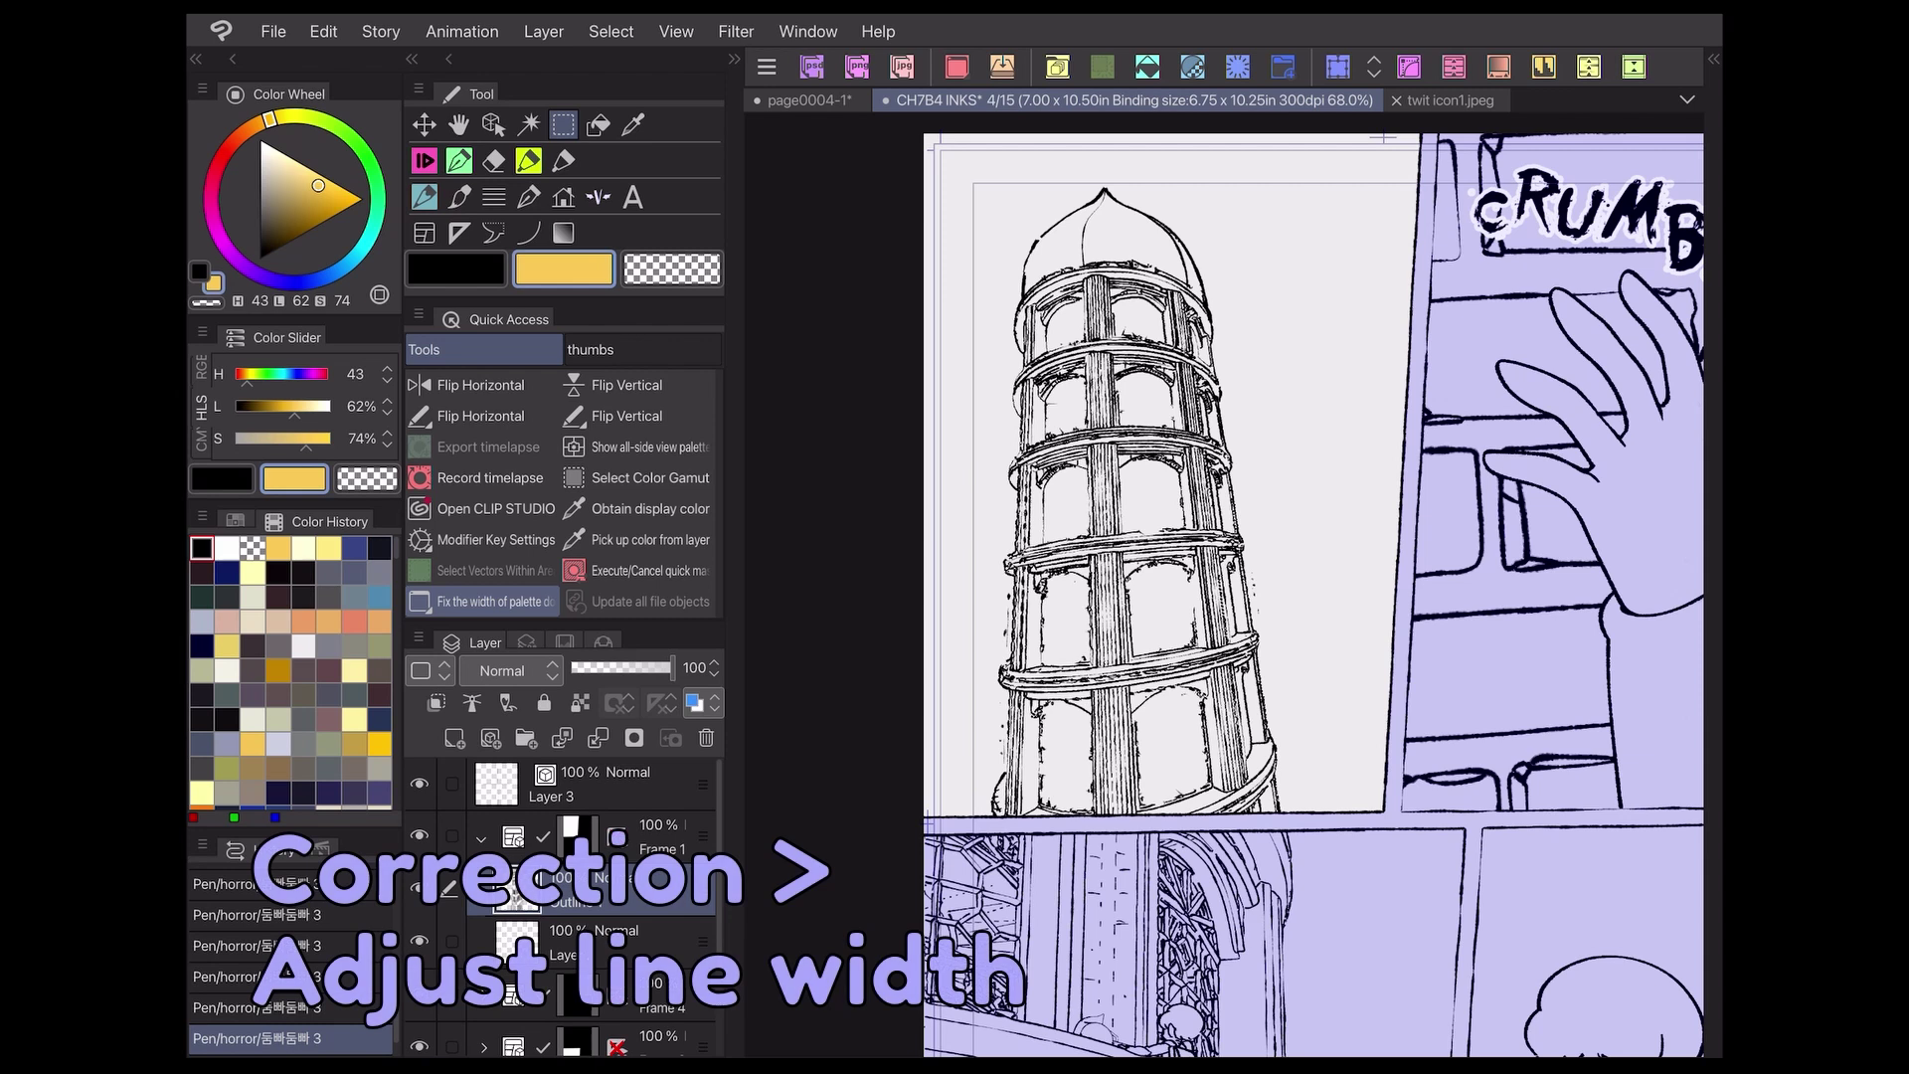
Open Adjust line width for the tower's outline layer and preview thickening its lines, reducing the scale to 1.66
click(736, 31)
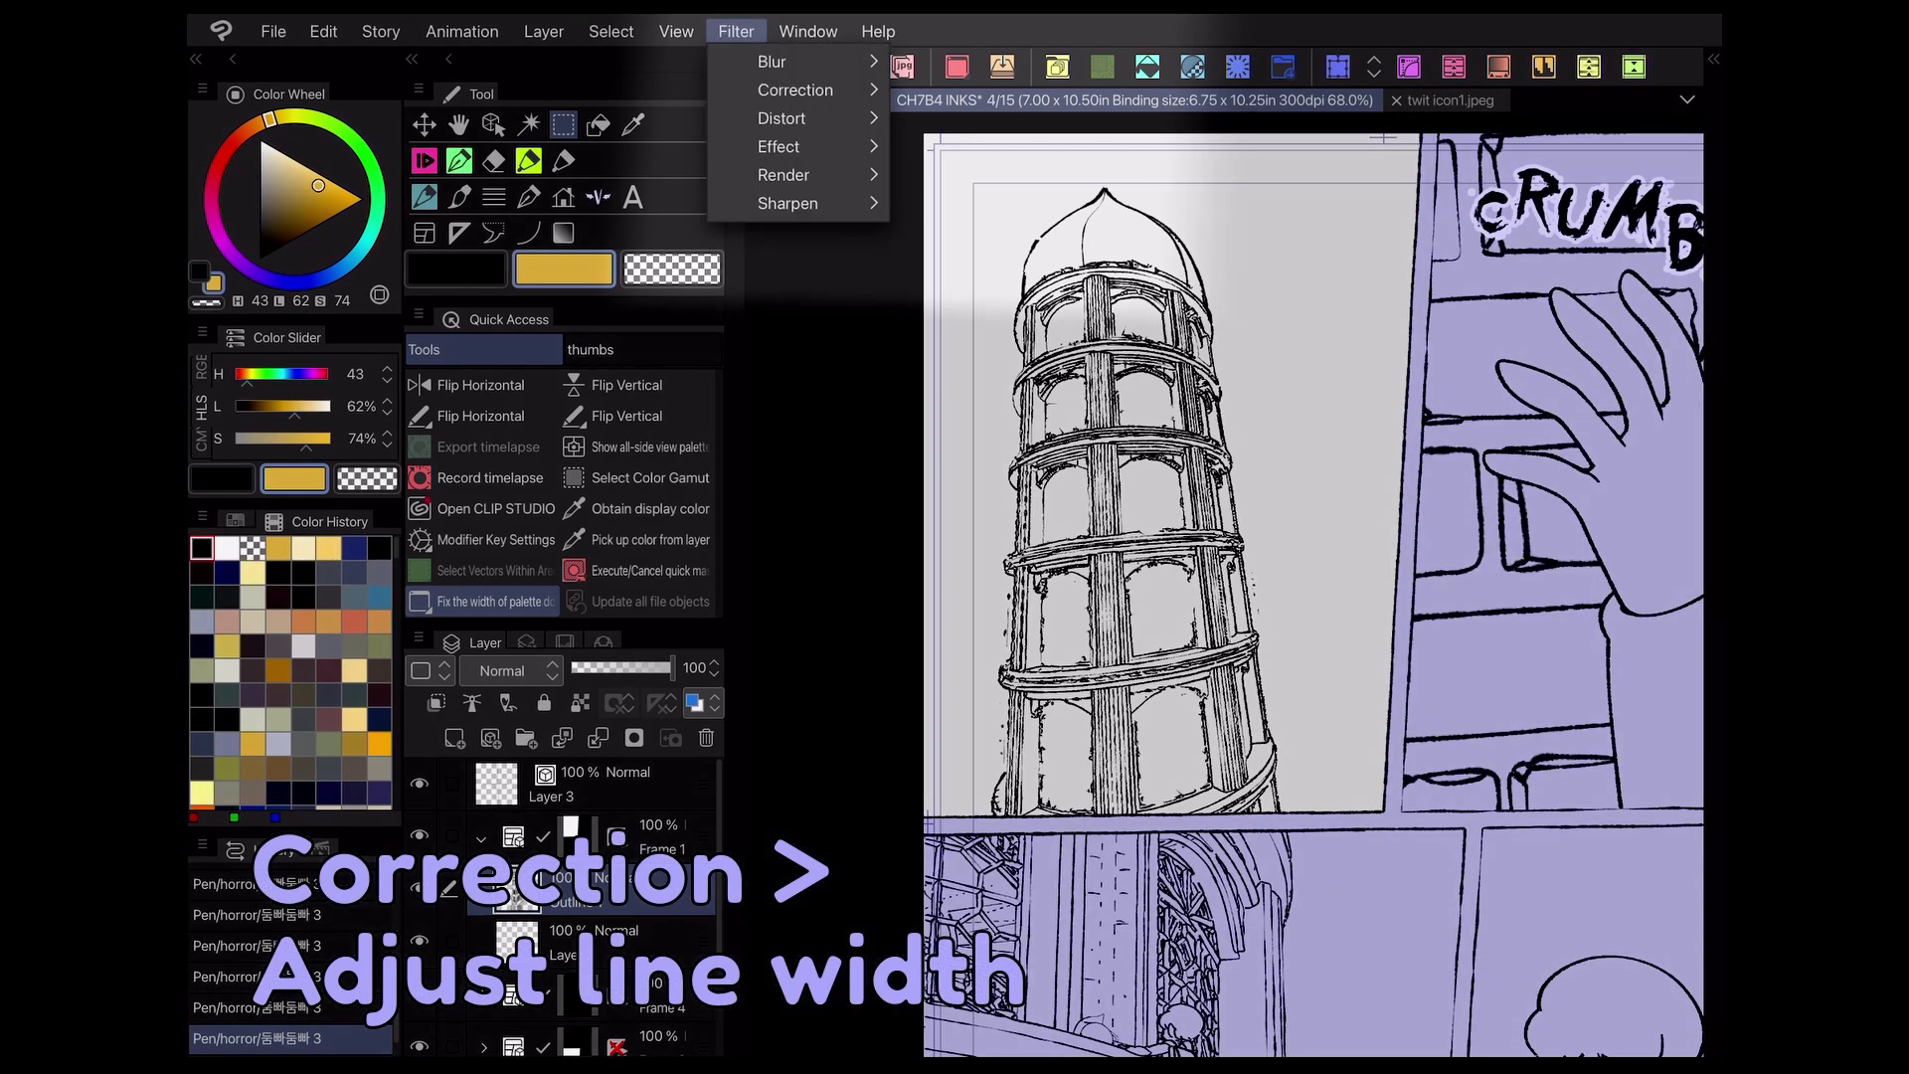
click(796, 91)
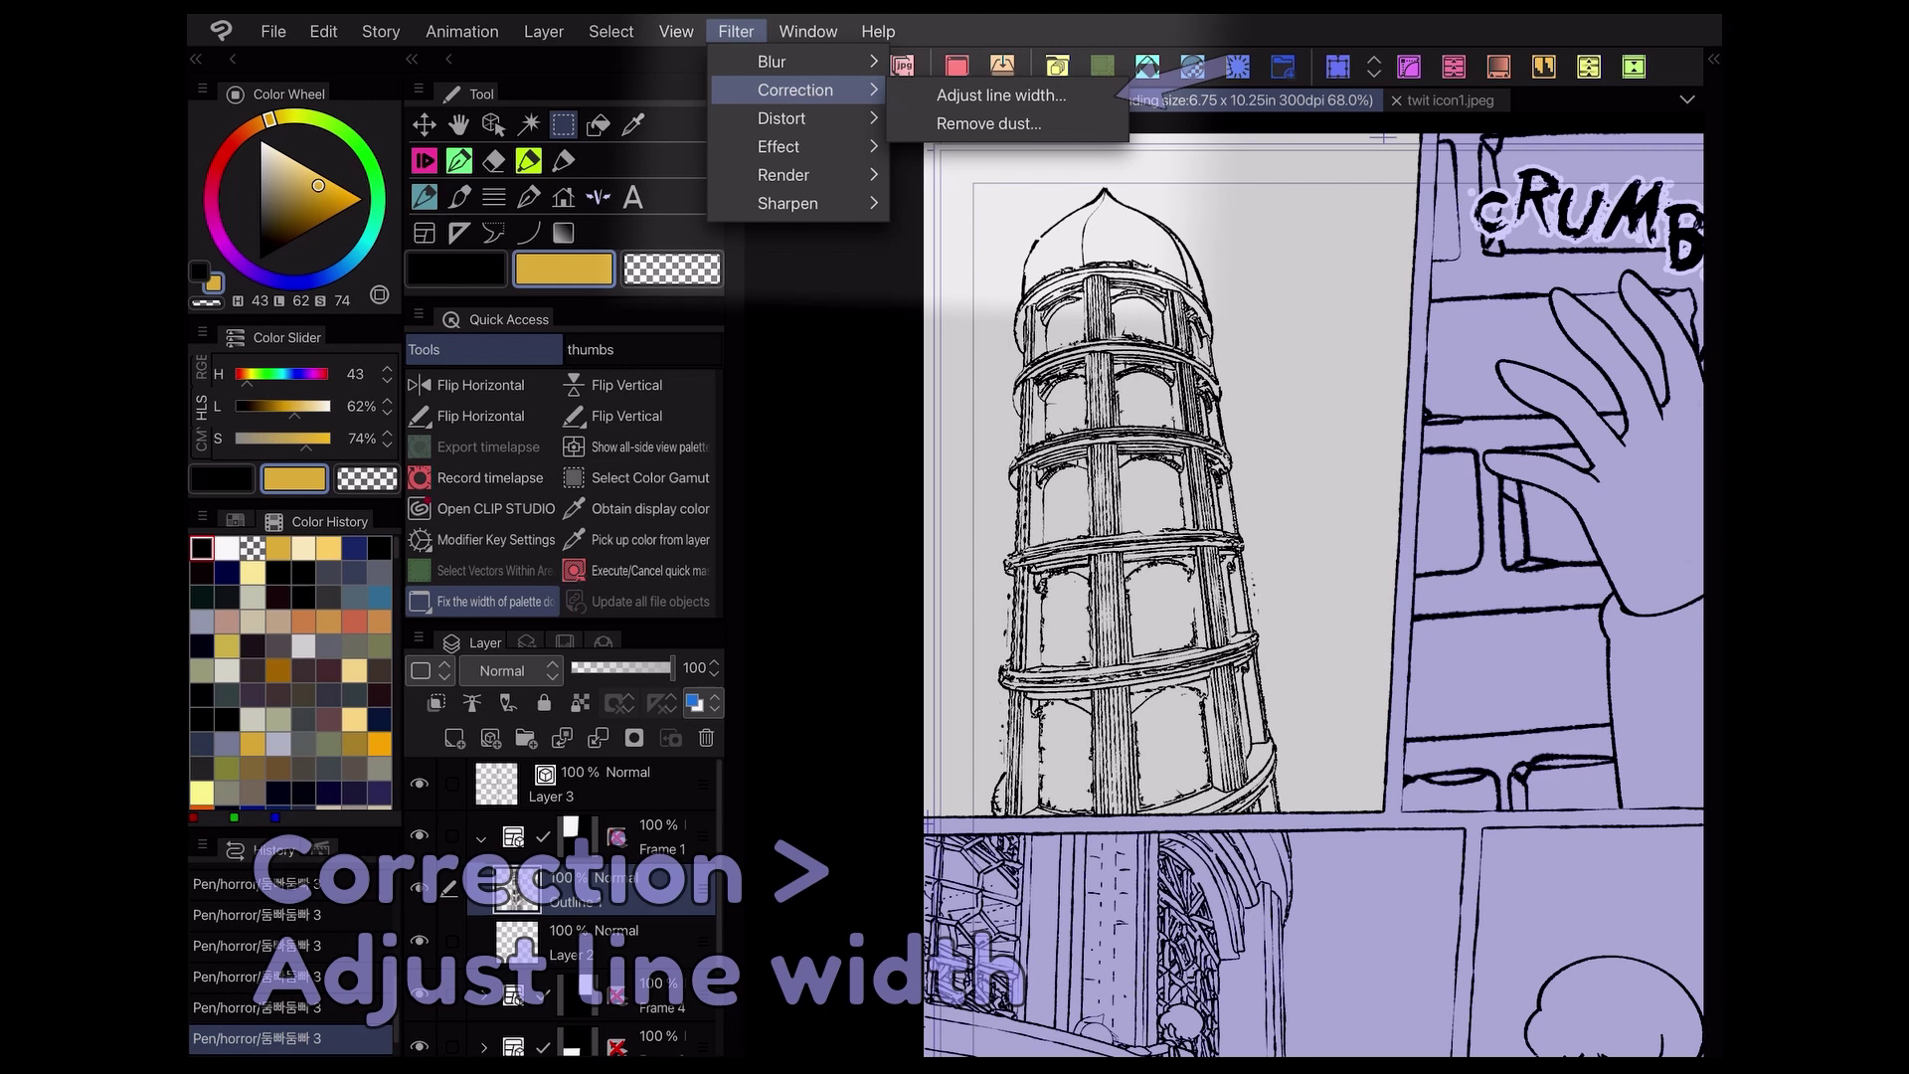
click(1002, 95)
drag(581, 478, 1138, 849)
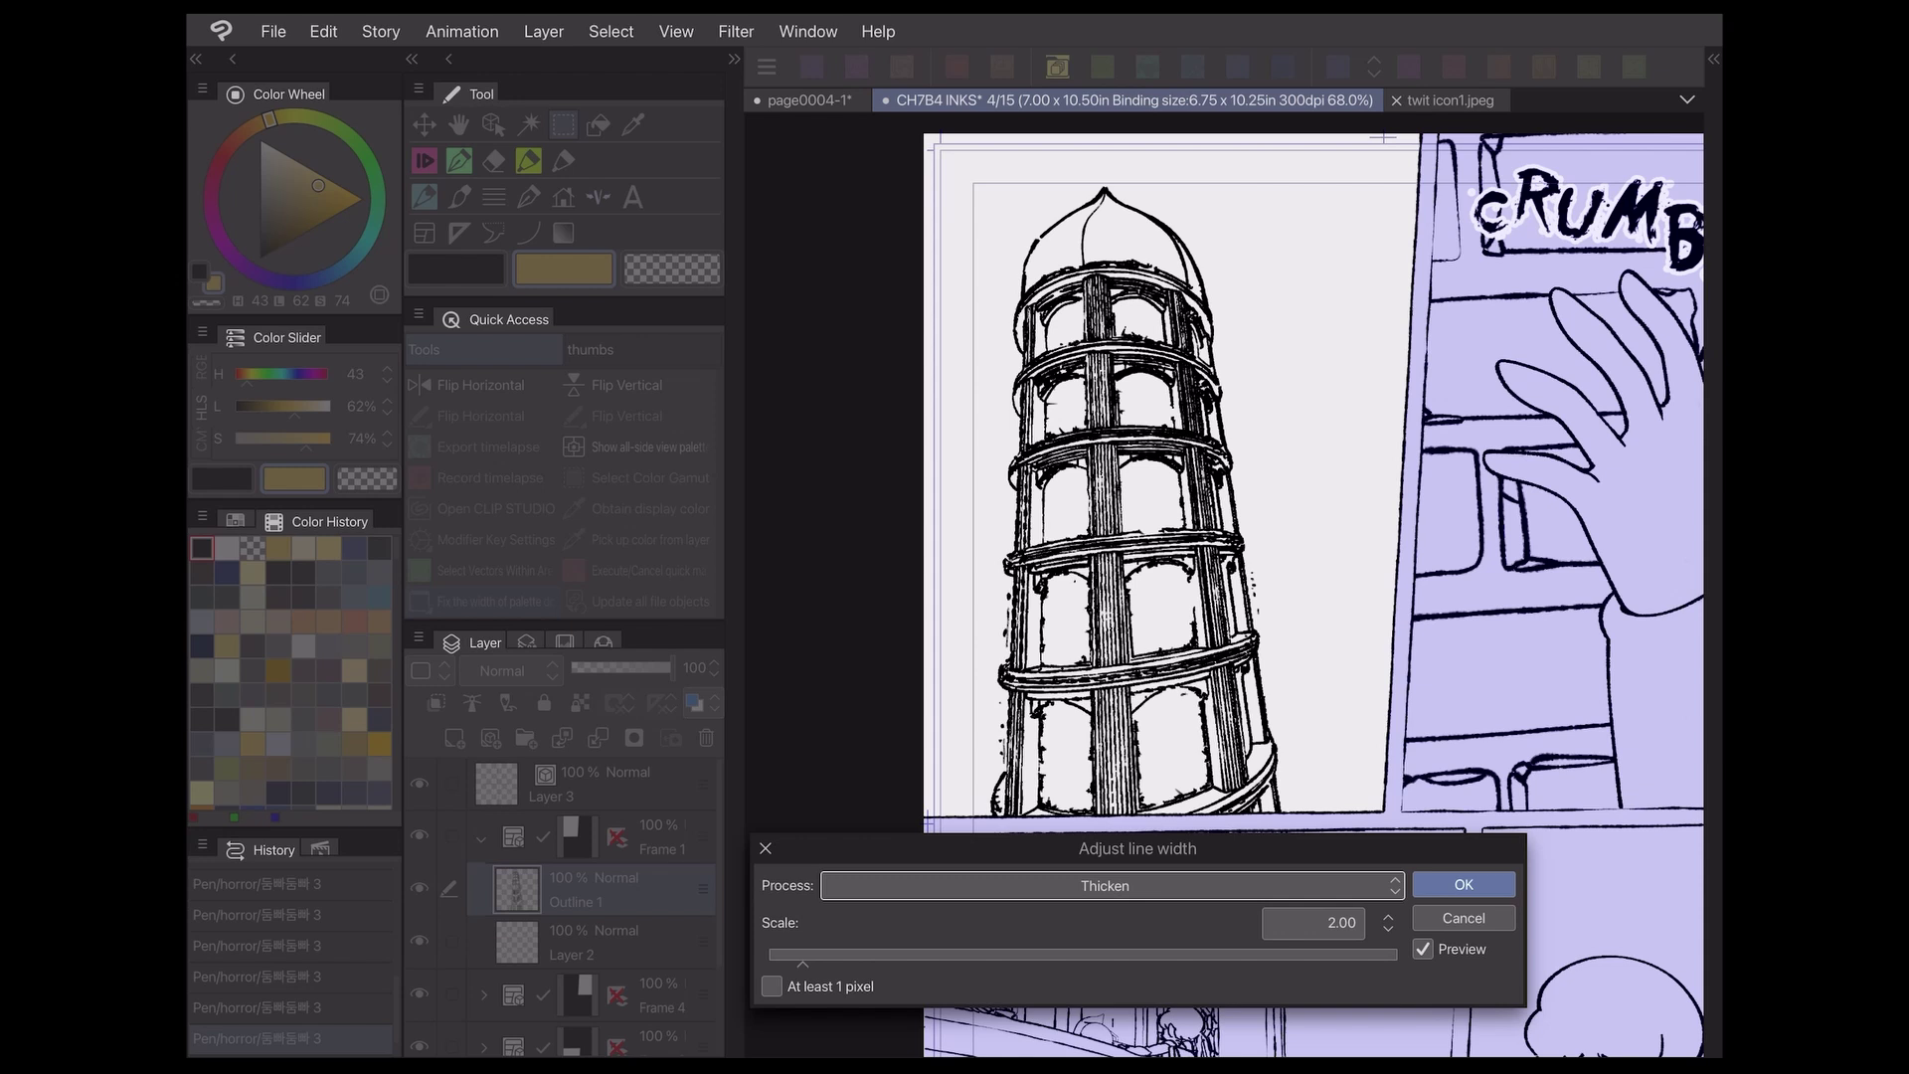
drag(803, 961, 831, 960)
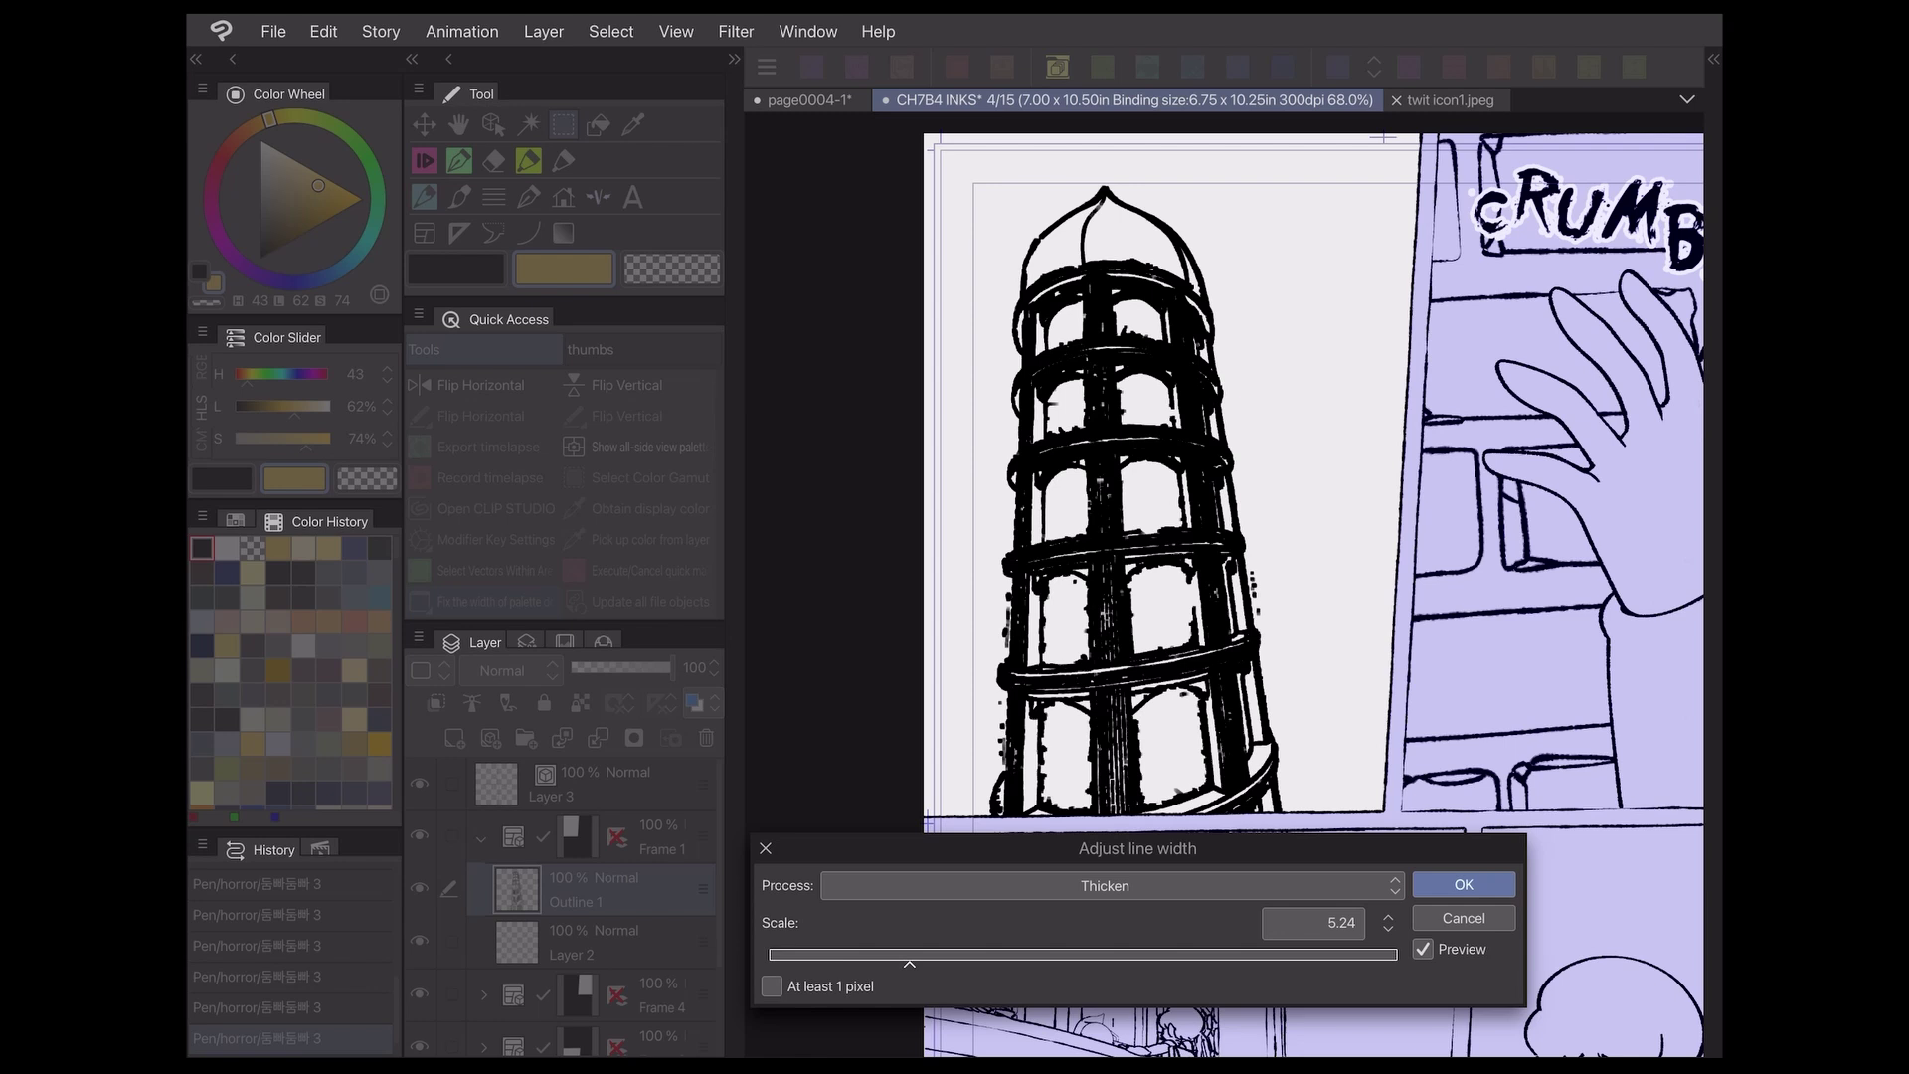
drag(891, 956, 832, 956)
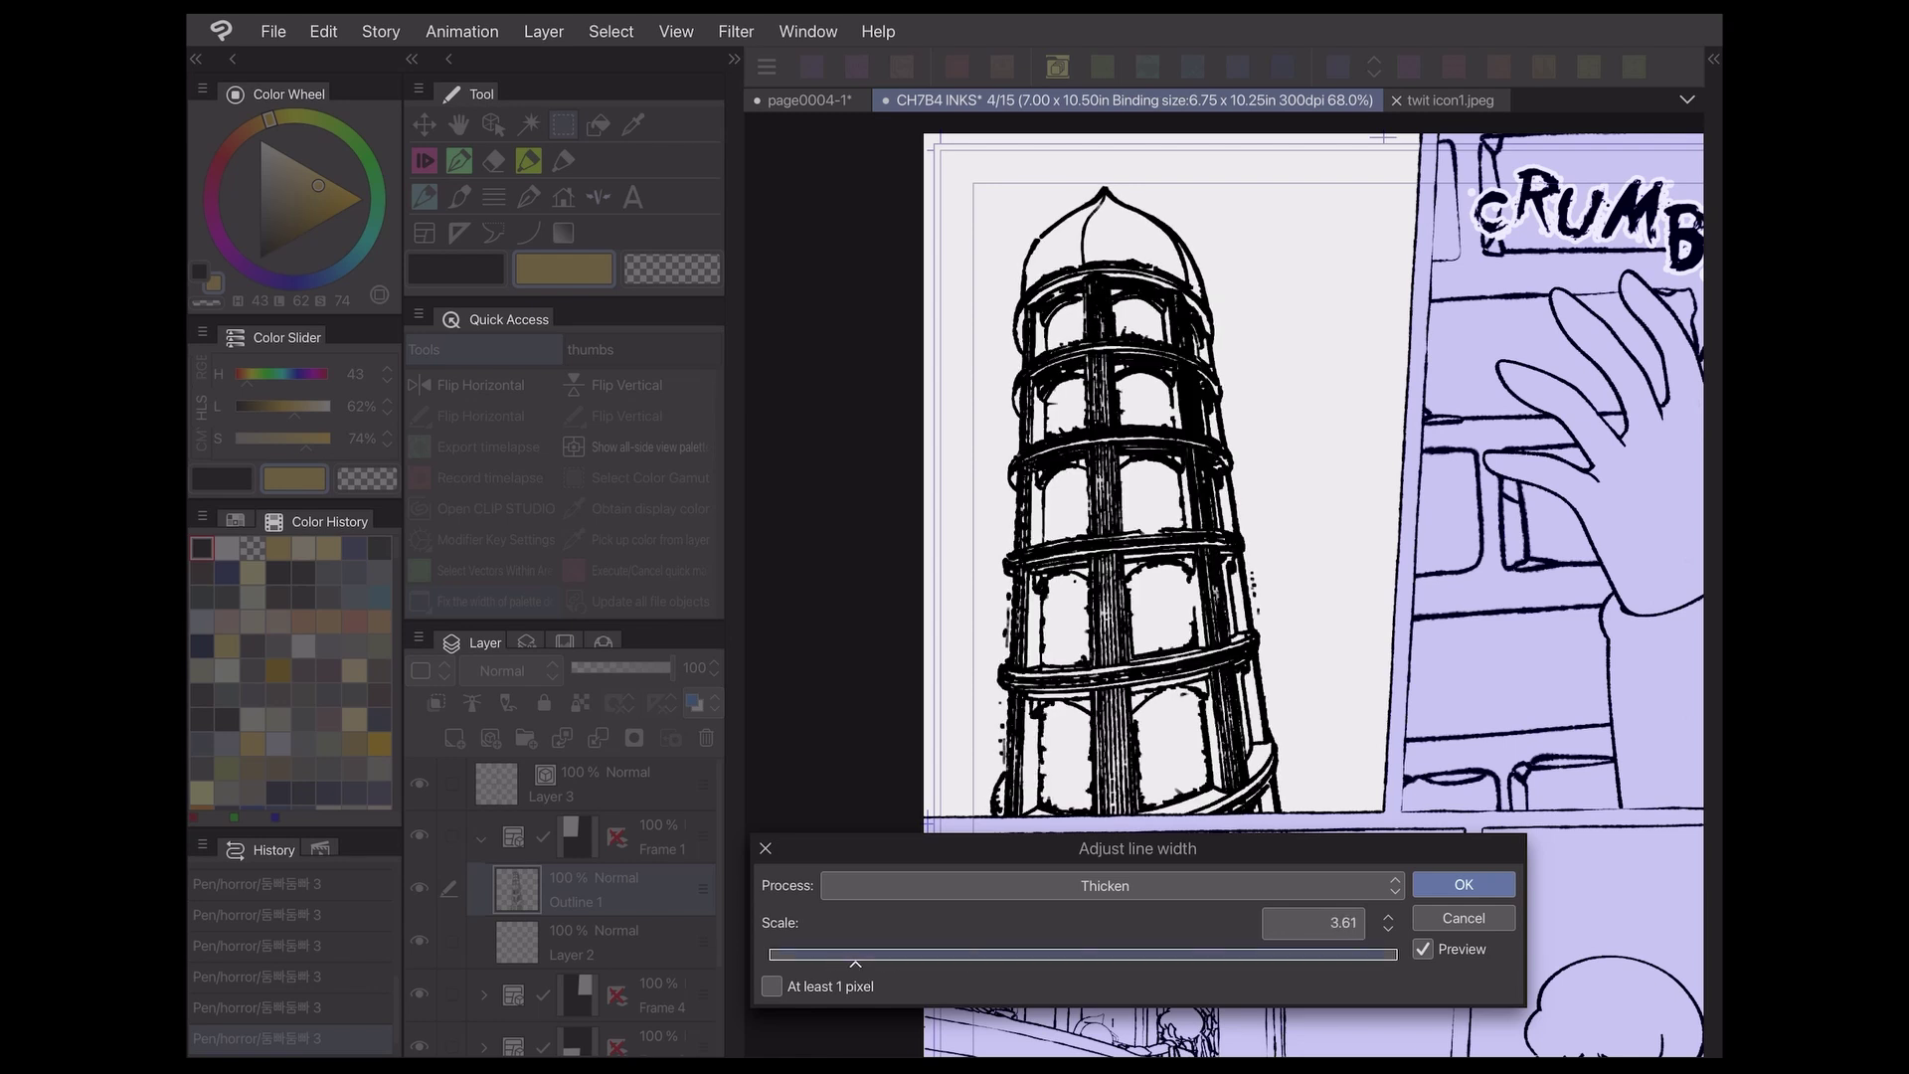
scroll(1154, 540, up, 5)
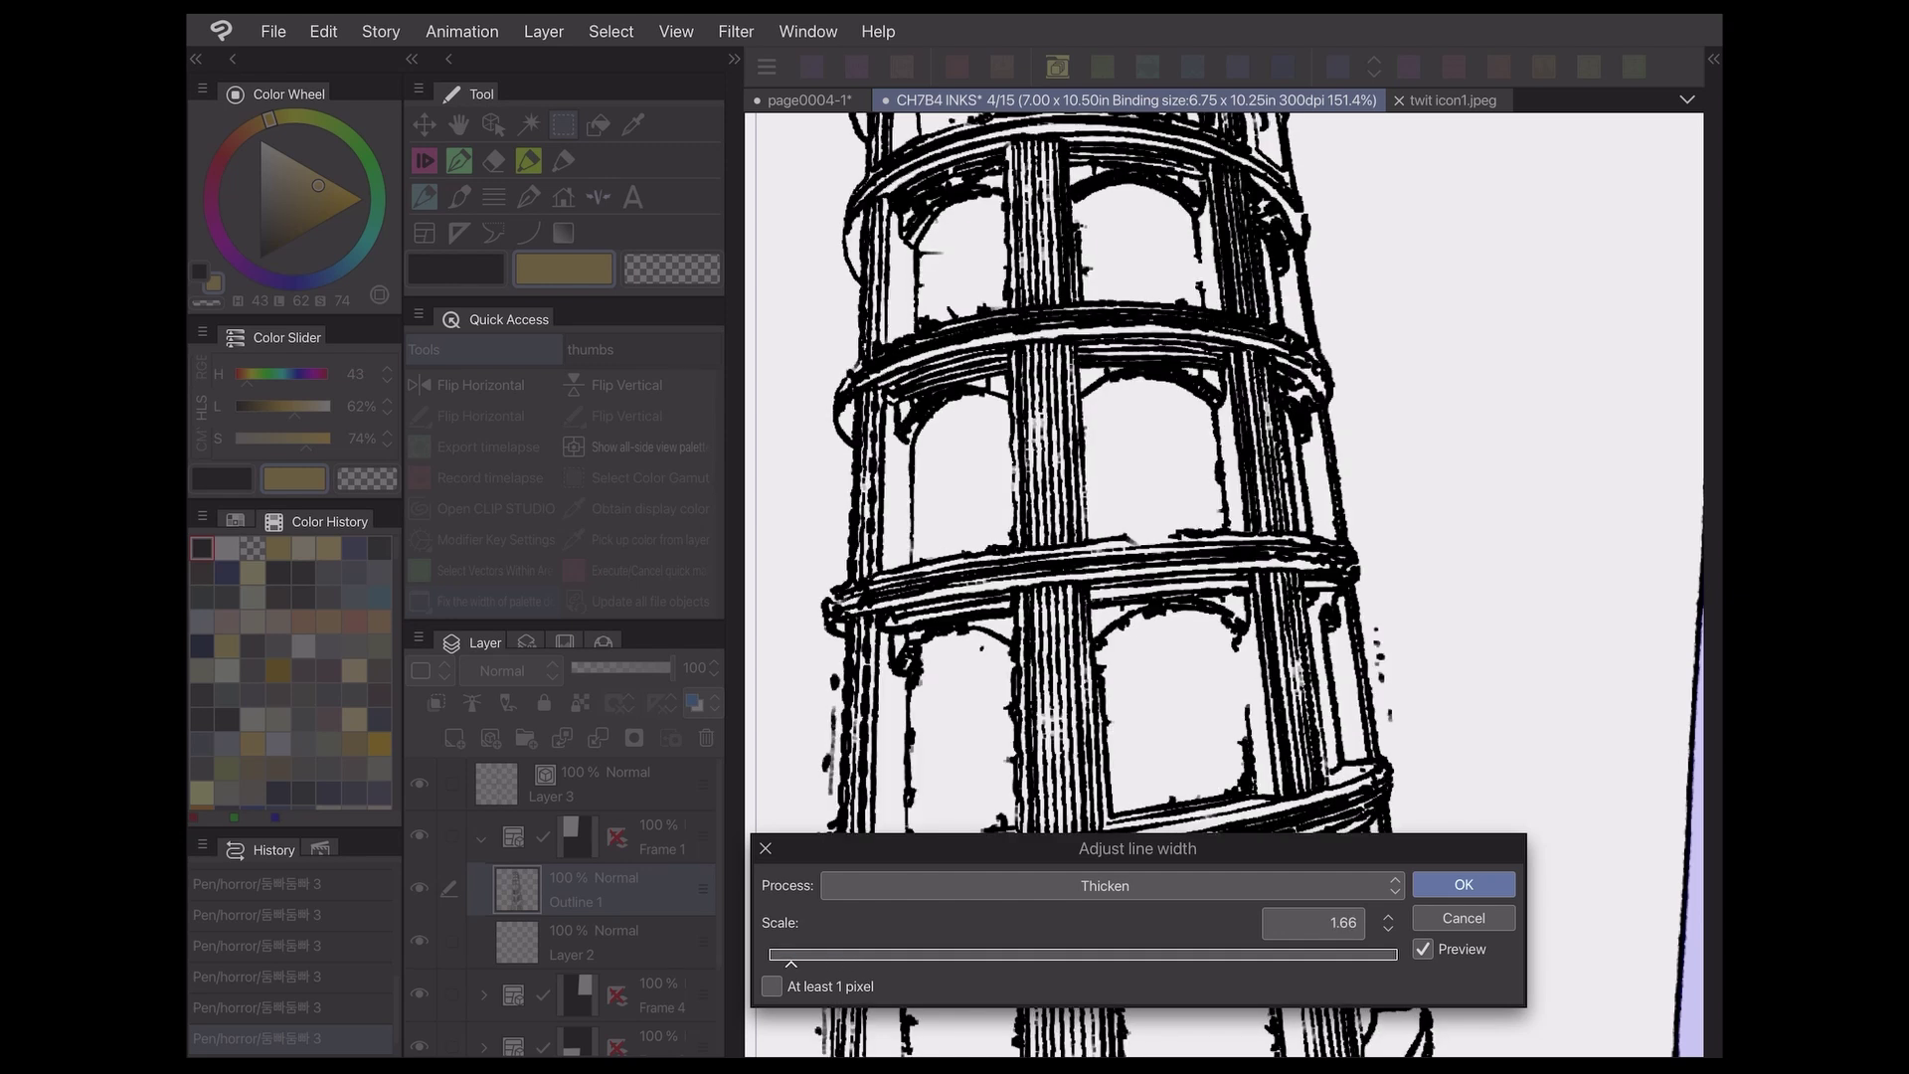
scroll(1223, 557, down, 5)
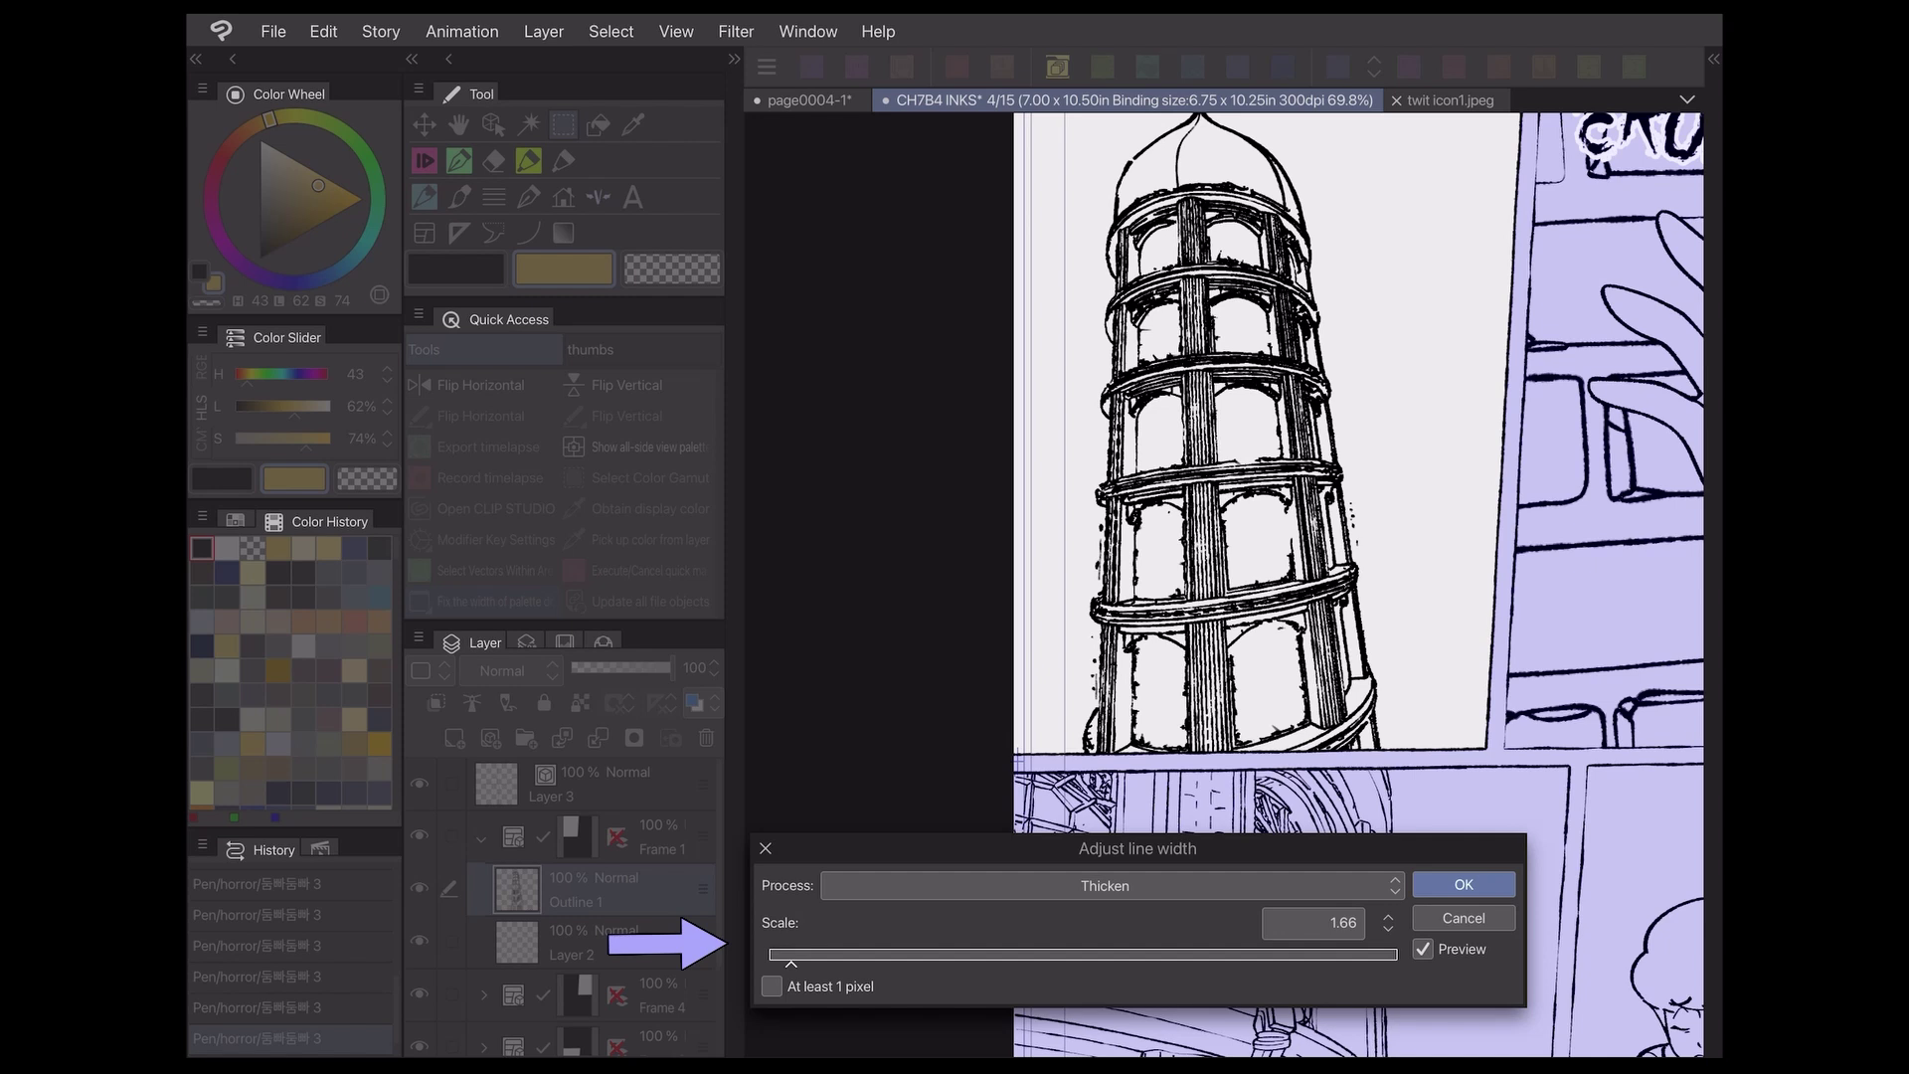
Preview narrowing the tower's lines with and without the at least 1 pixel limit, at scales including 1.66, 7.58 and 2.64
click(1112, 886)
click(849, 941)
click(772, 987)
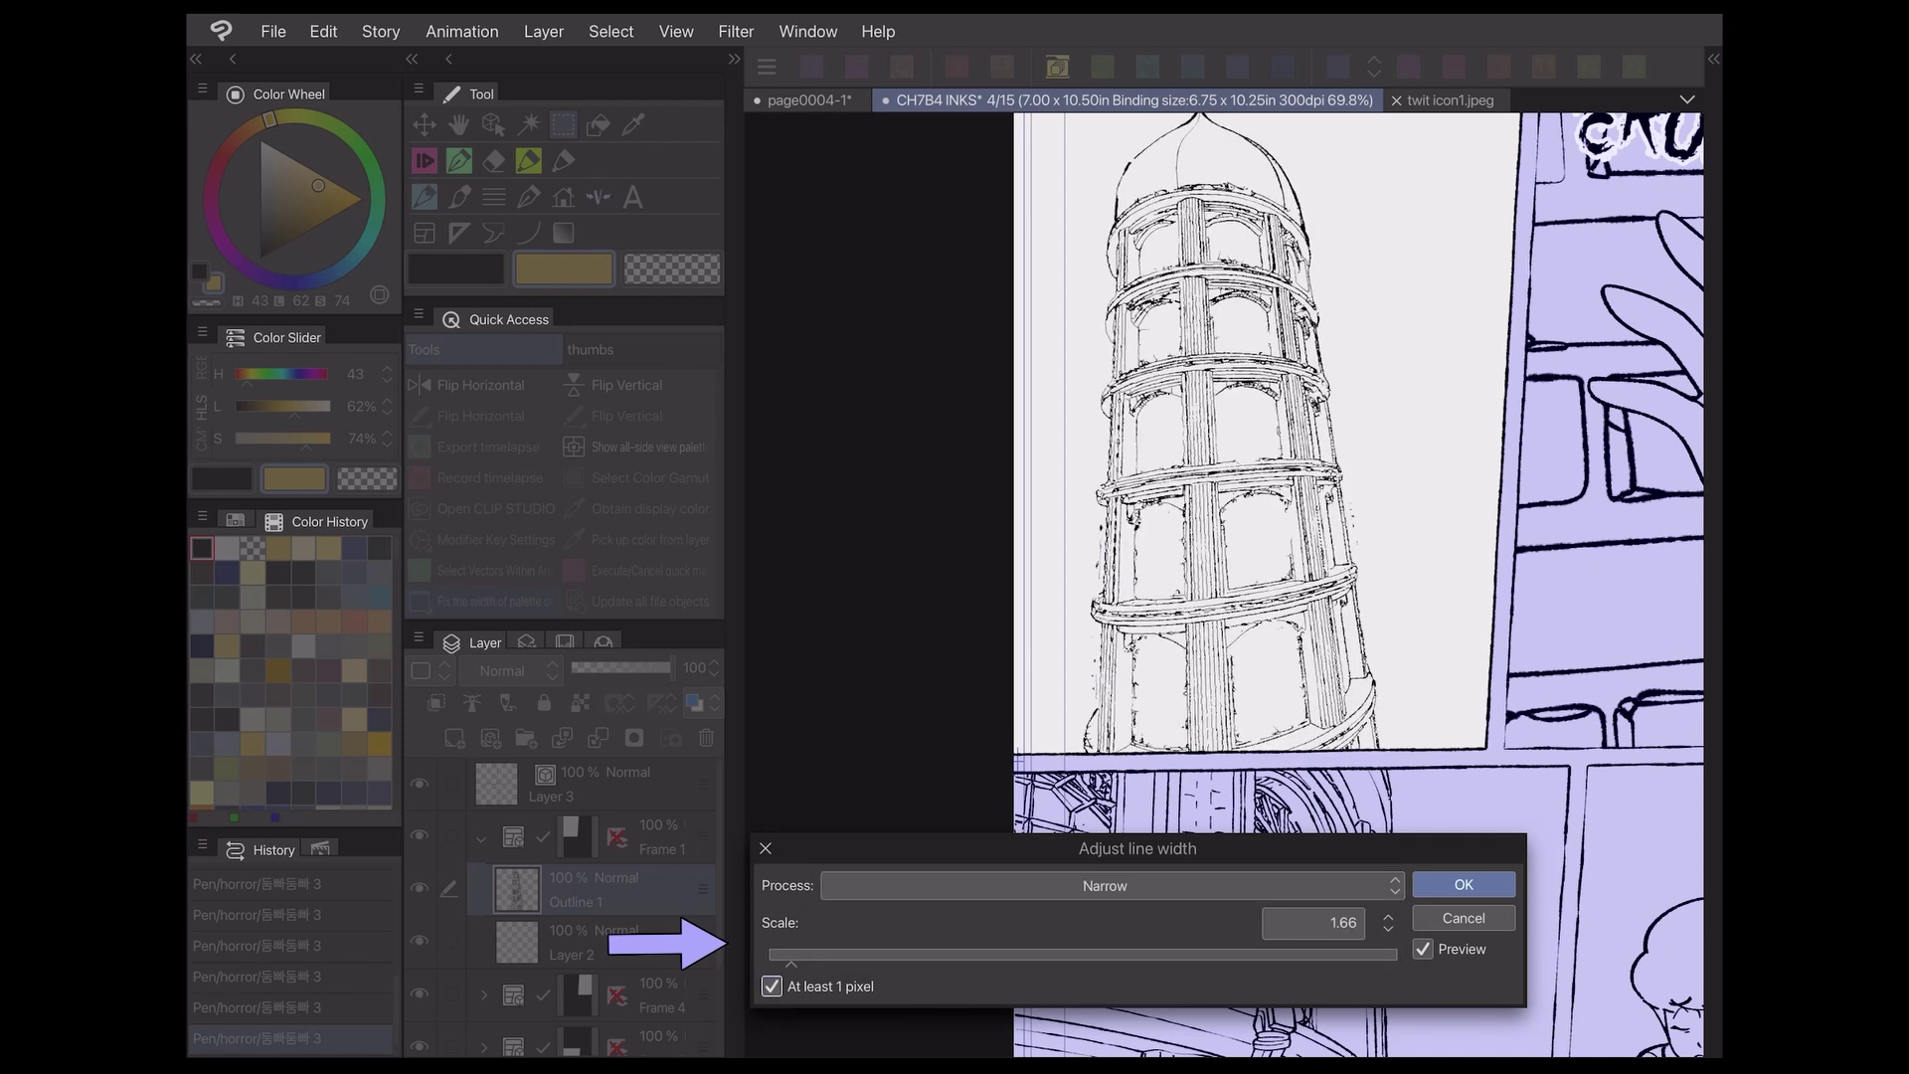
click(771, 986)
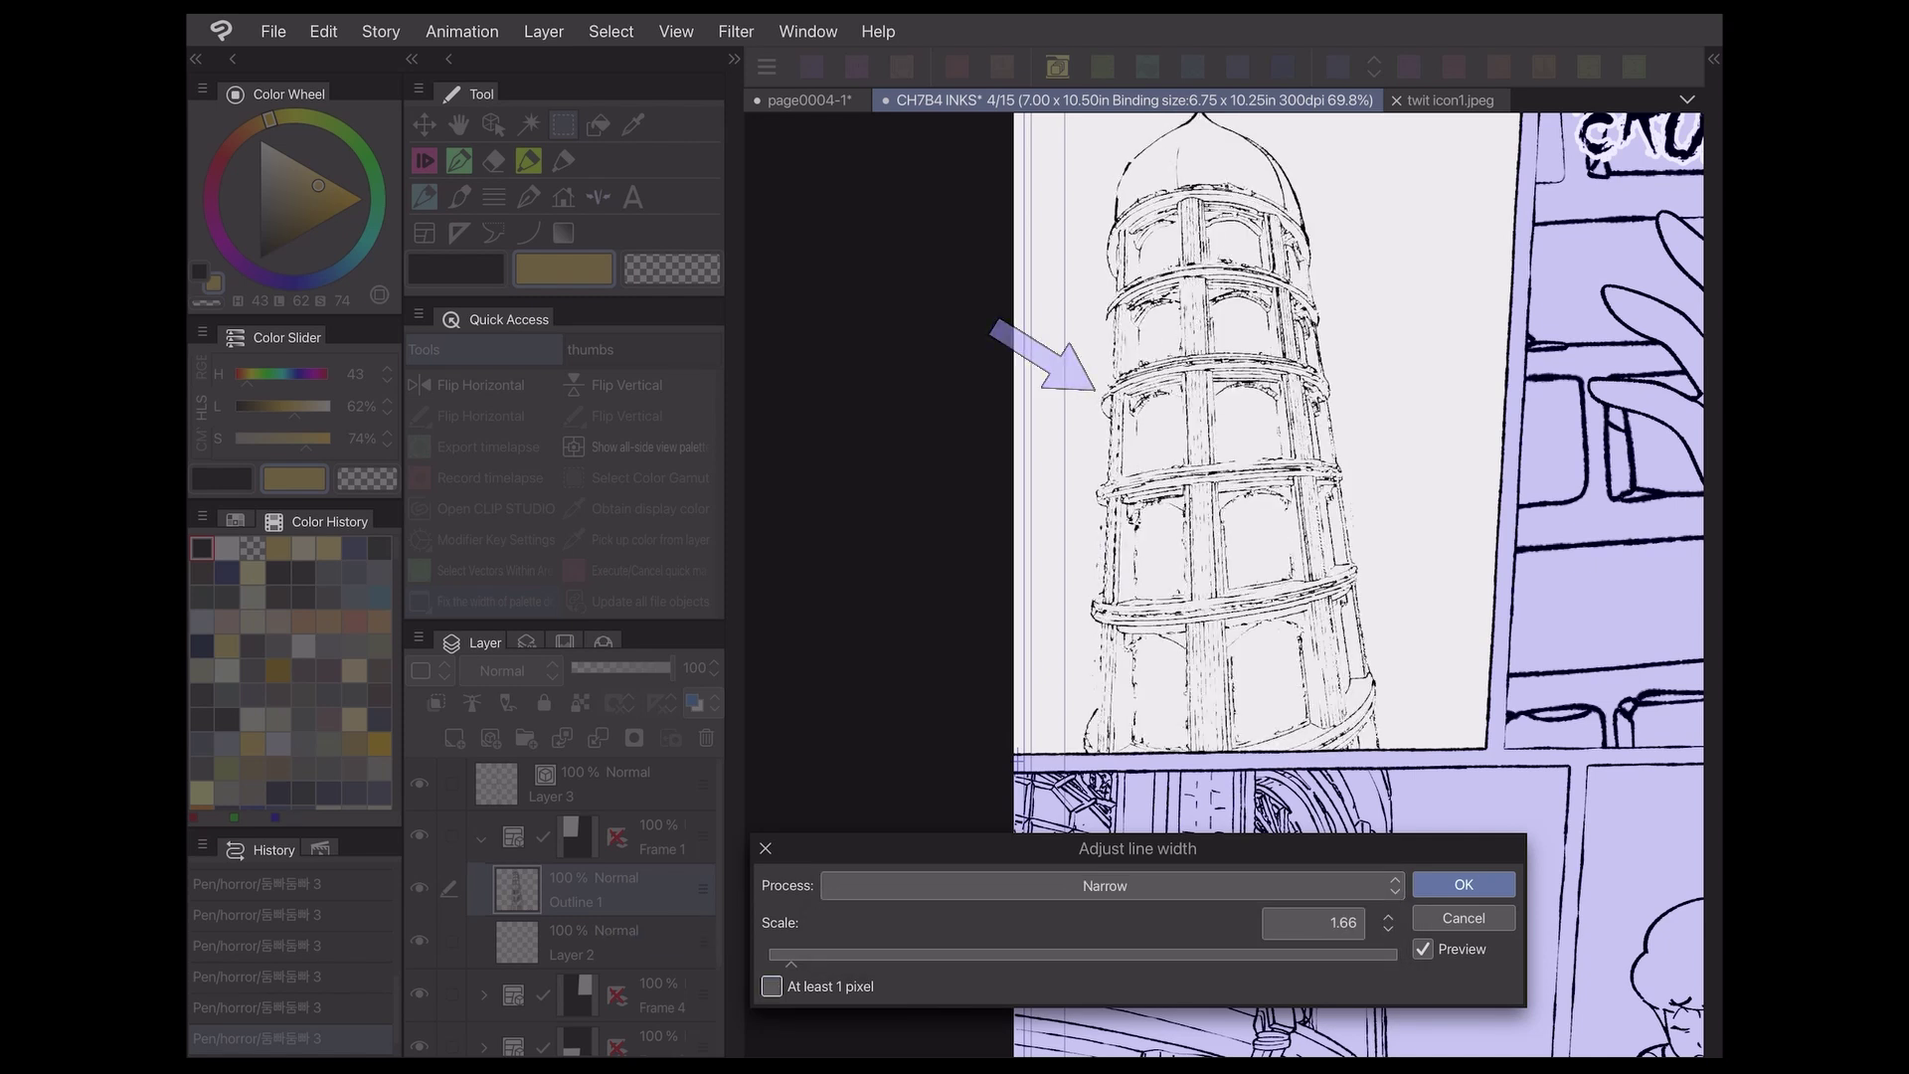
drag(792, 960, 867, 959)
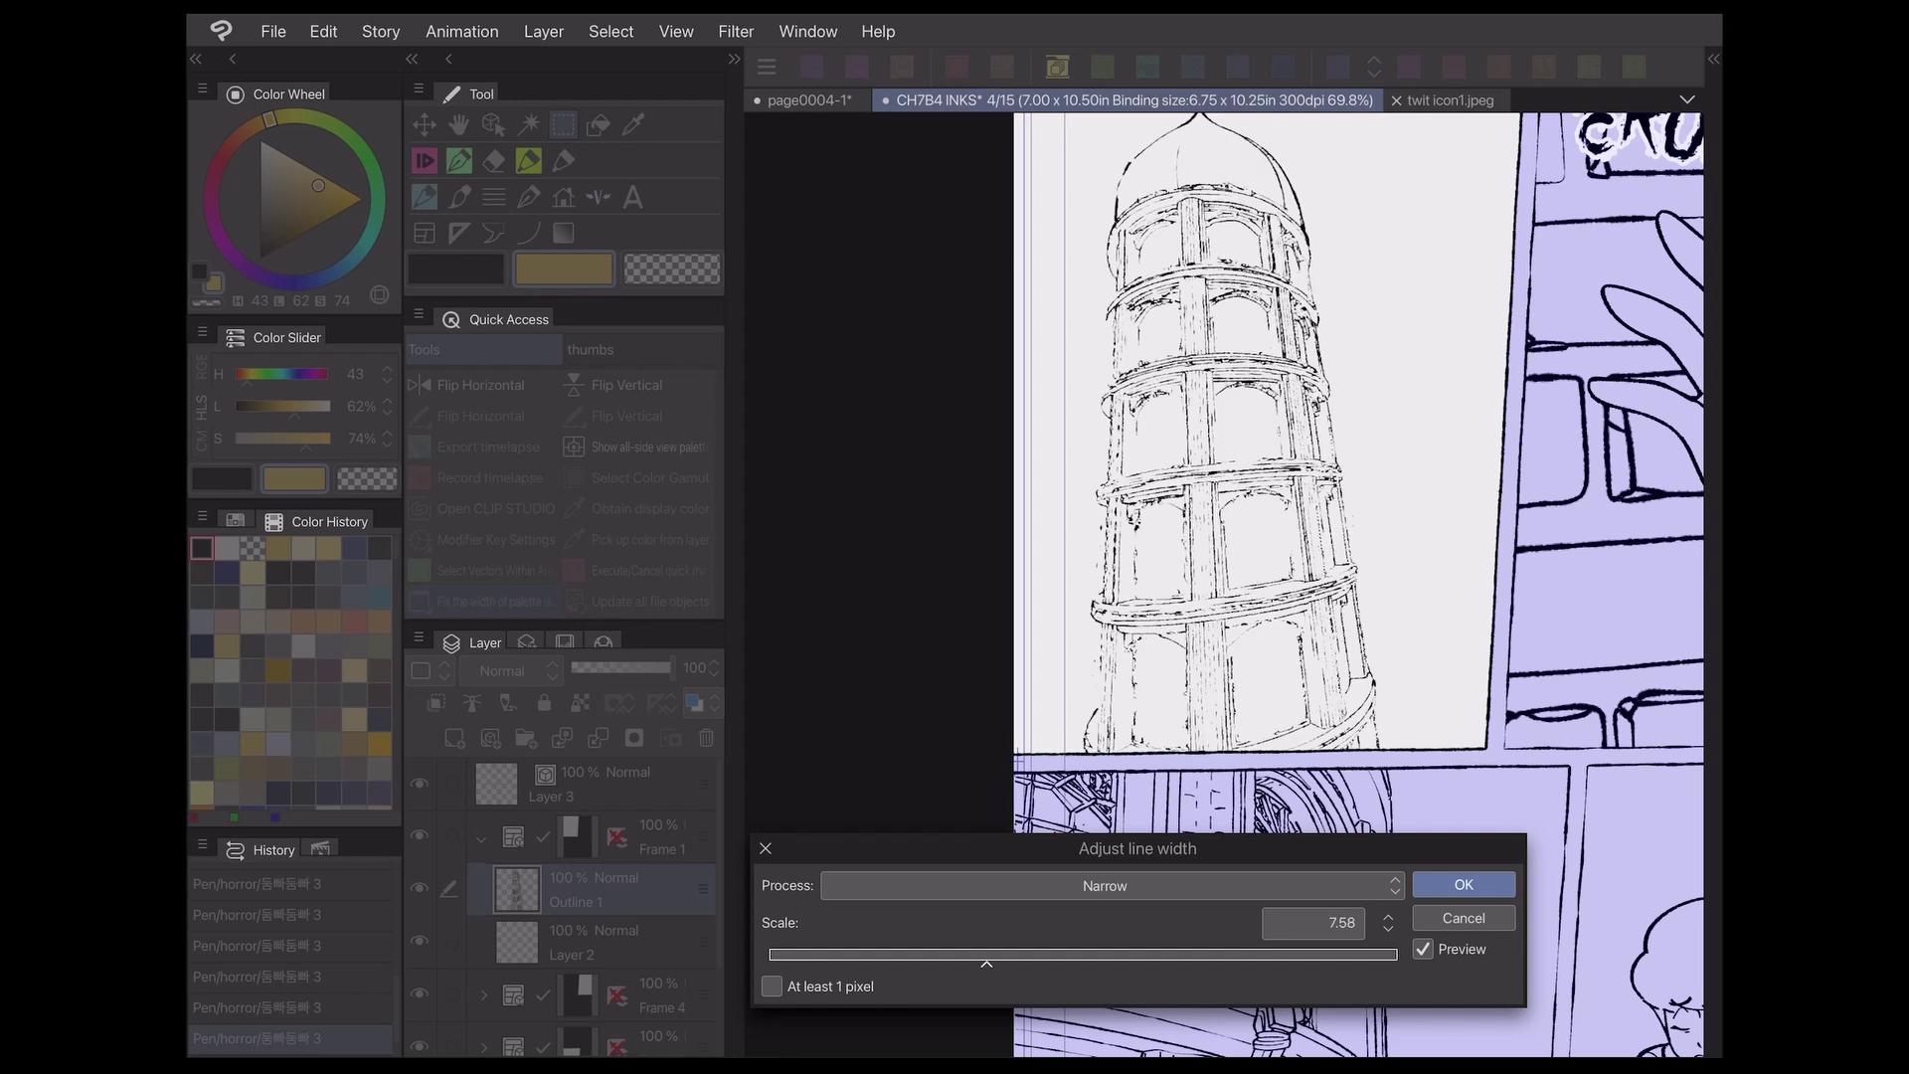
drag(987, 961, 897, 961)
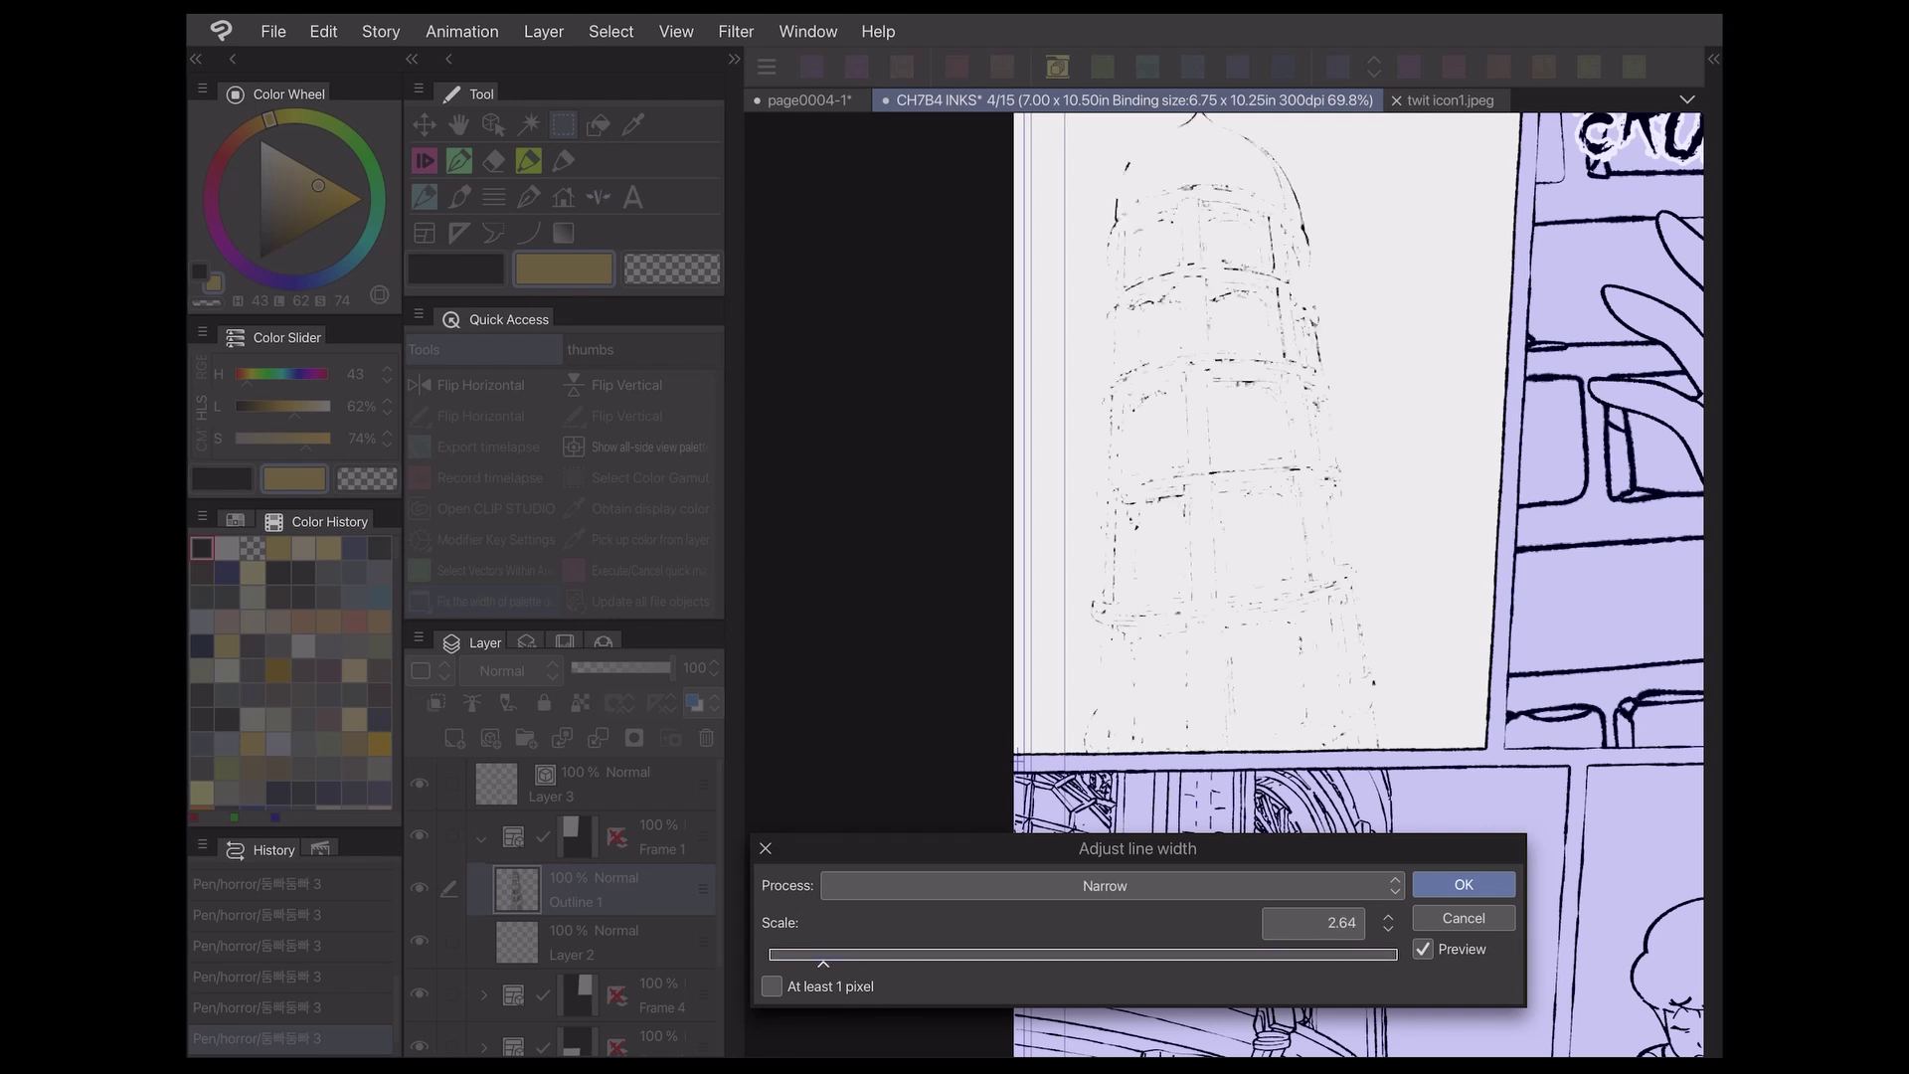
Enable the at least 1 pixel limit and set the process to Thicken at a scale of 2.75
click(772, 986)
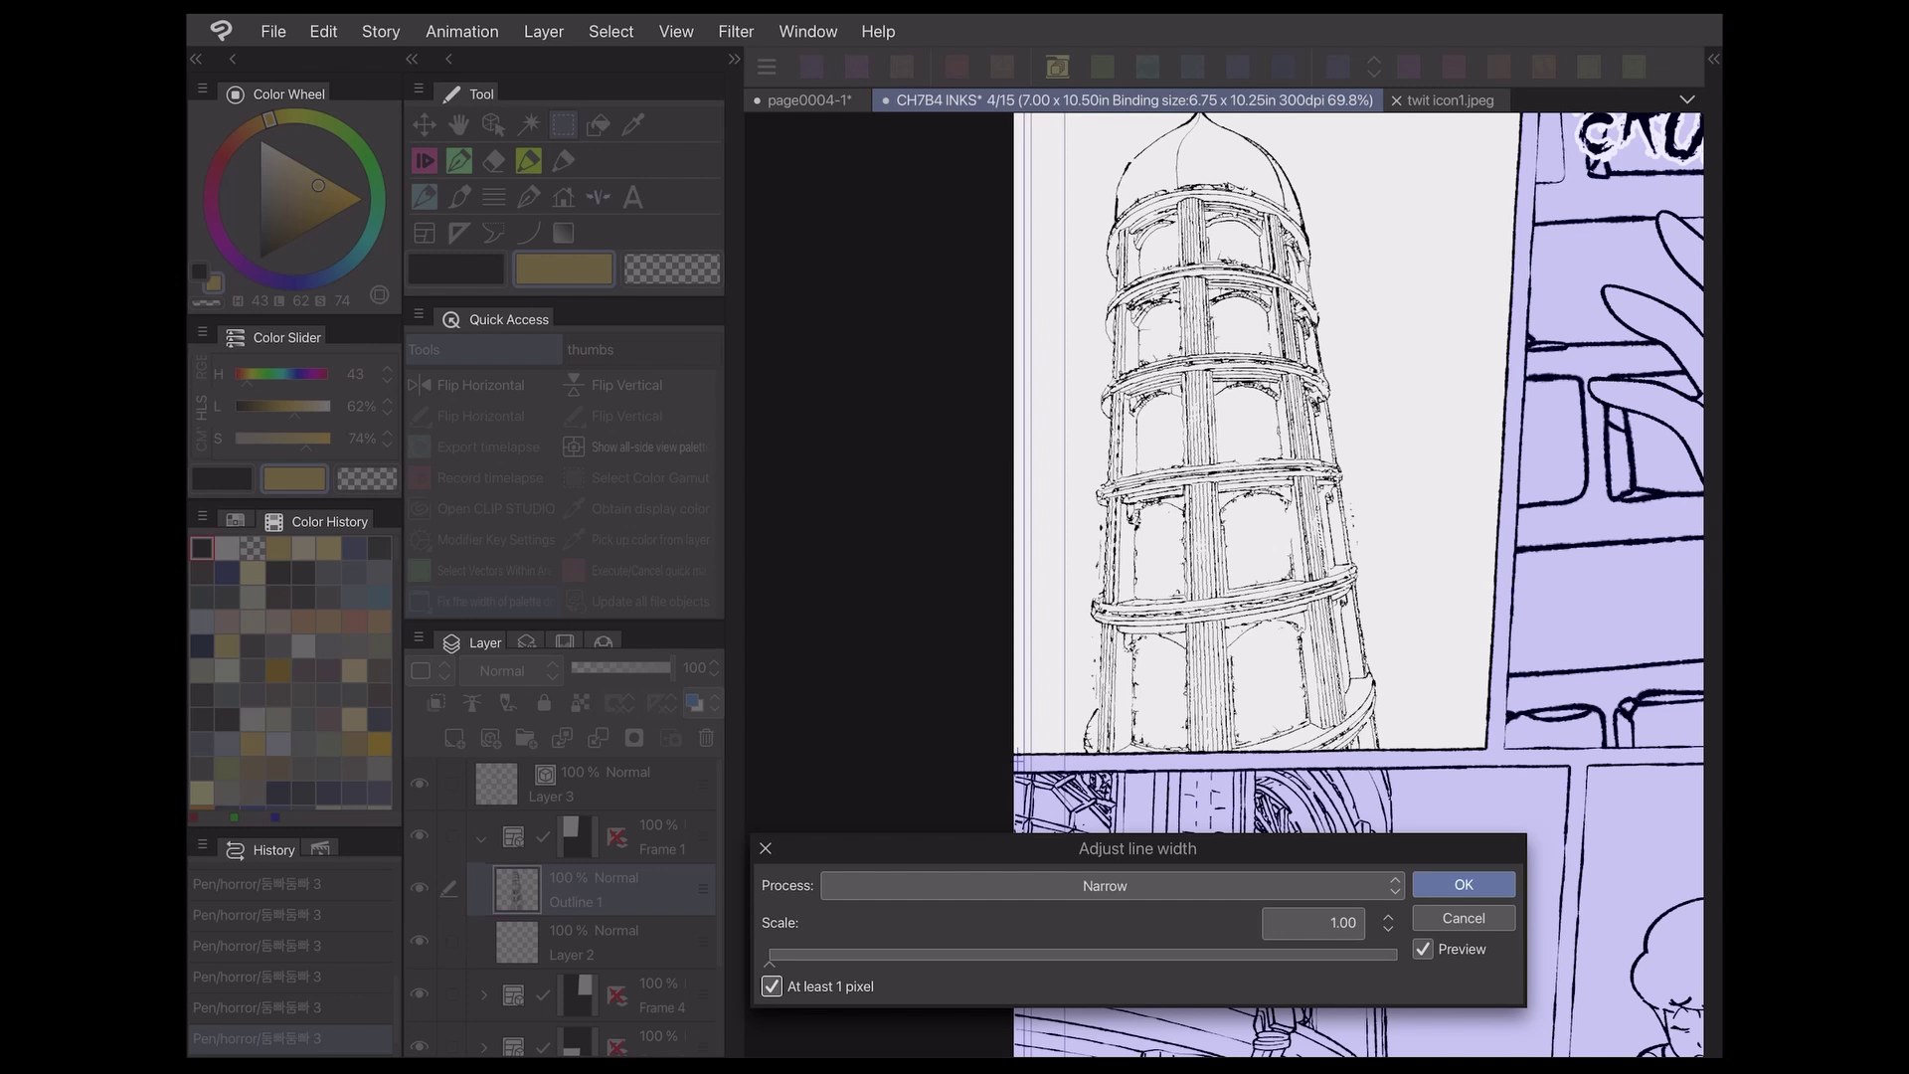
click(864, 956)
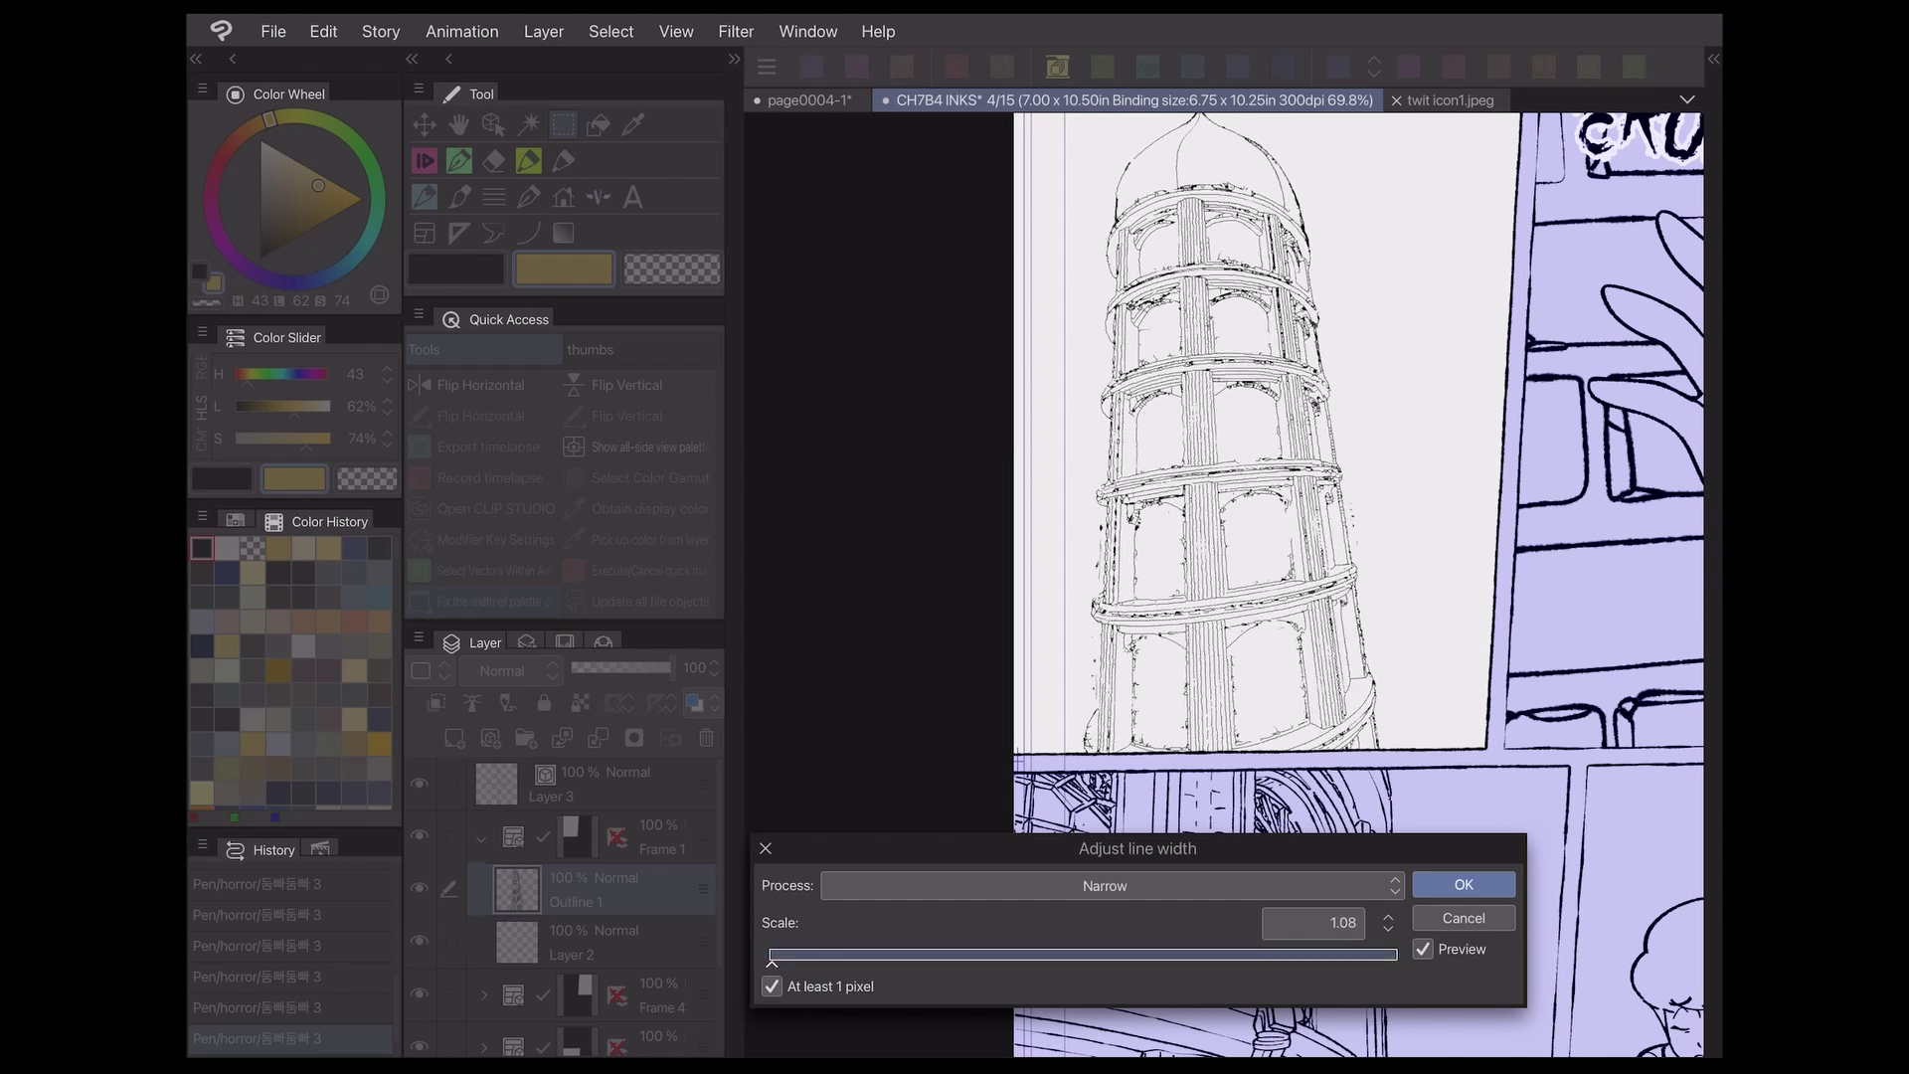
click(1105, 885)
click(1105, 908)
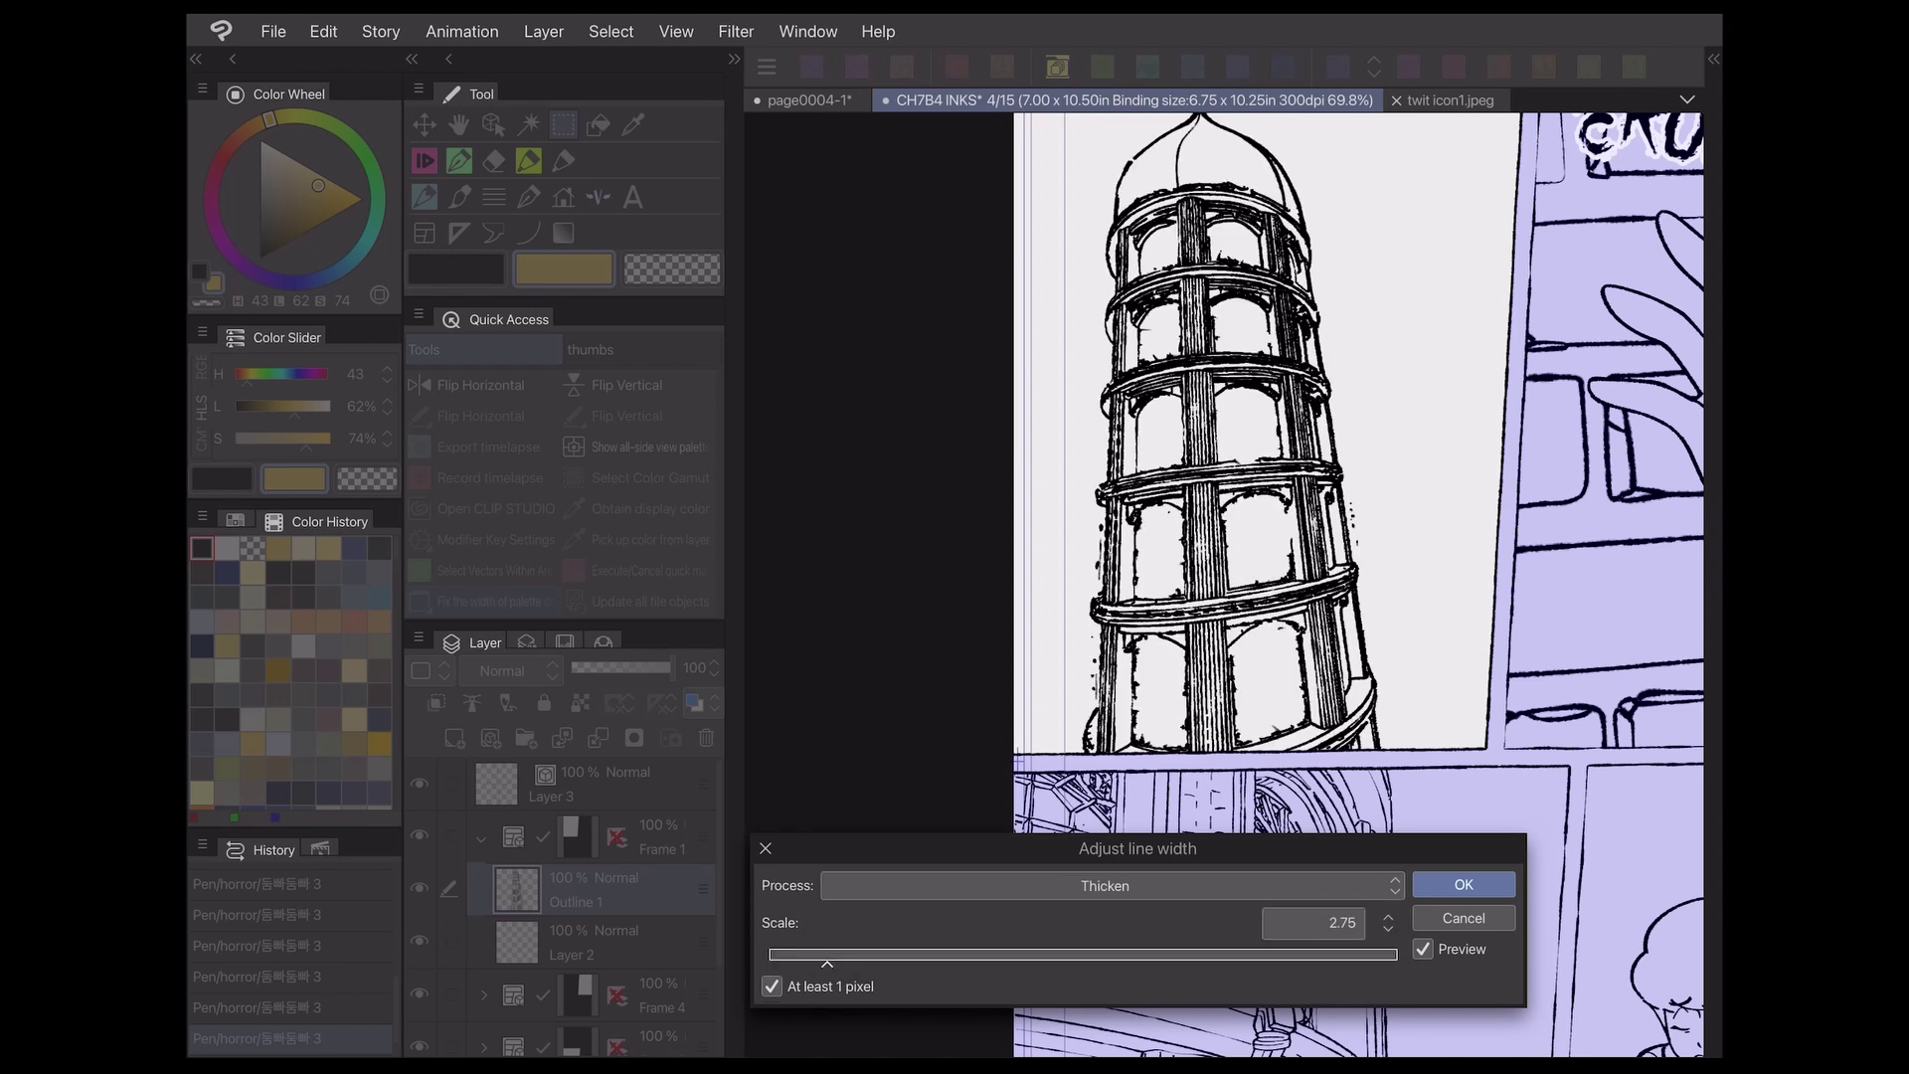
mouse_move(827, 960)
mouse_down()
mouse_move(881, 961)
mouse_move(828, 960)
mouse_up()
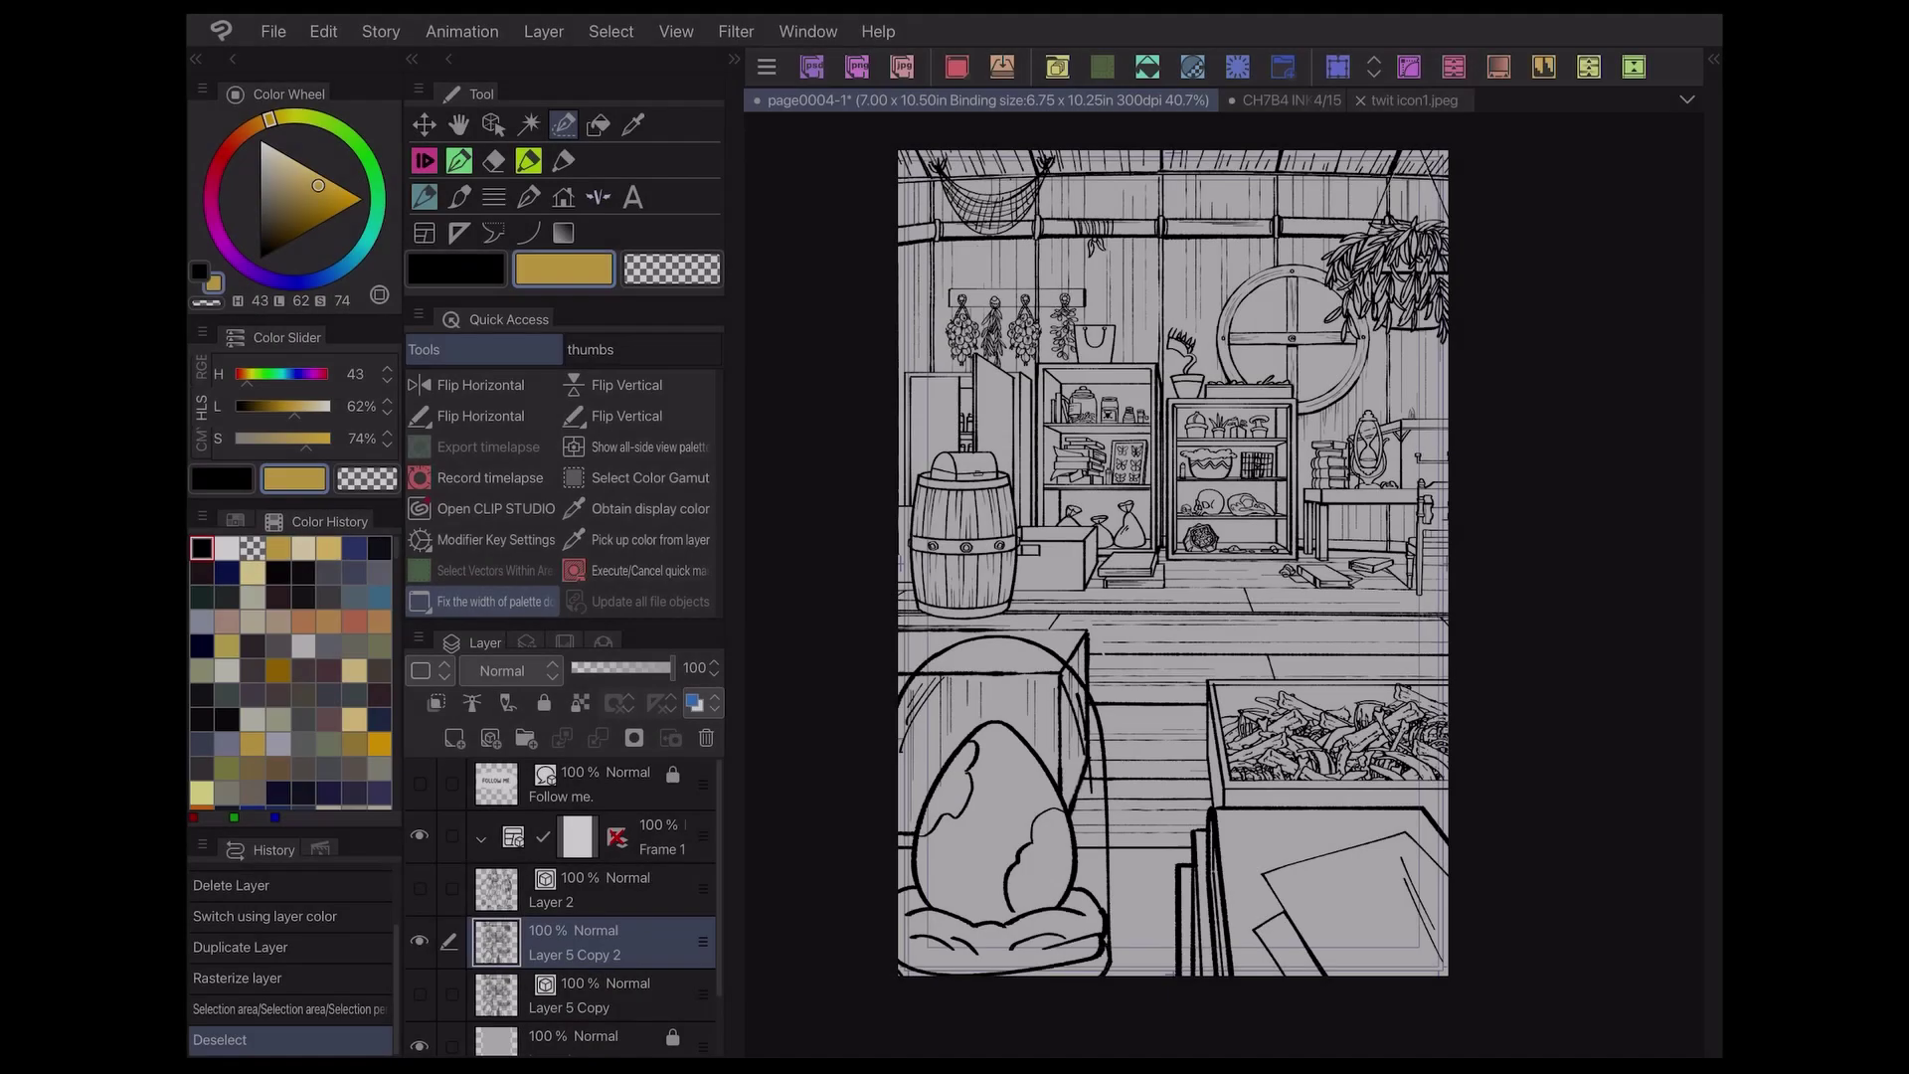
Select the foreground objects on the cabin interior page and thicken their lines at a scale of 3.30
mouse_move(909, 706)
mouse_down()
mouse_move(895, 655)
mouse_move(1064, 650)
mouse_move(1091, 829)
mouse_move(910, 969)
mouse_move(920, 865)
mouse_move(1038, 758)
mouse_move(1111, 934)
mouse_move(1107, 884)
mouse_move(1236, 855)
mouse_move(1221, 705)
mouse_move(1407, 694)
mouse_move(1417, 715)
mouse_move(1228, 861)
mouse_move(1282, 1006)
mouse_move(1389, 903)
mouse_move(1509, 898)
mouse_up()
click(736, 30)
mouse_move(796, 81)
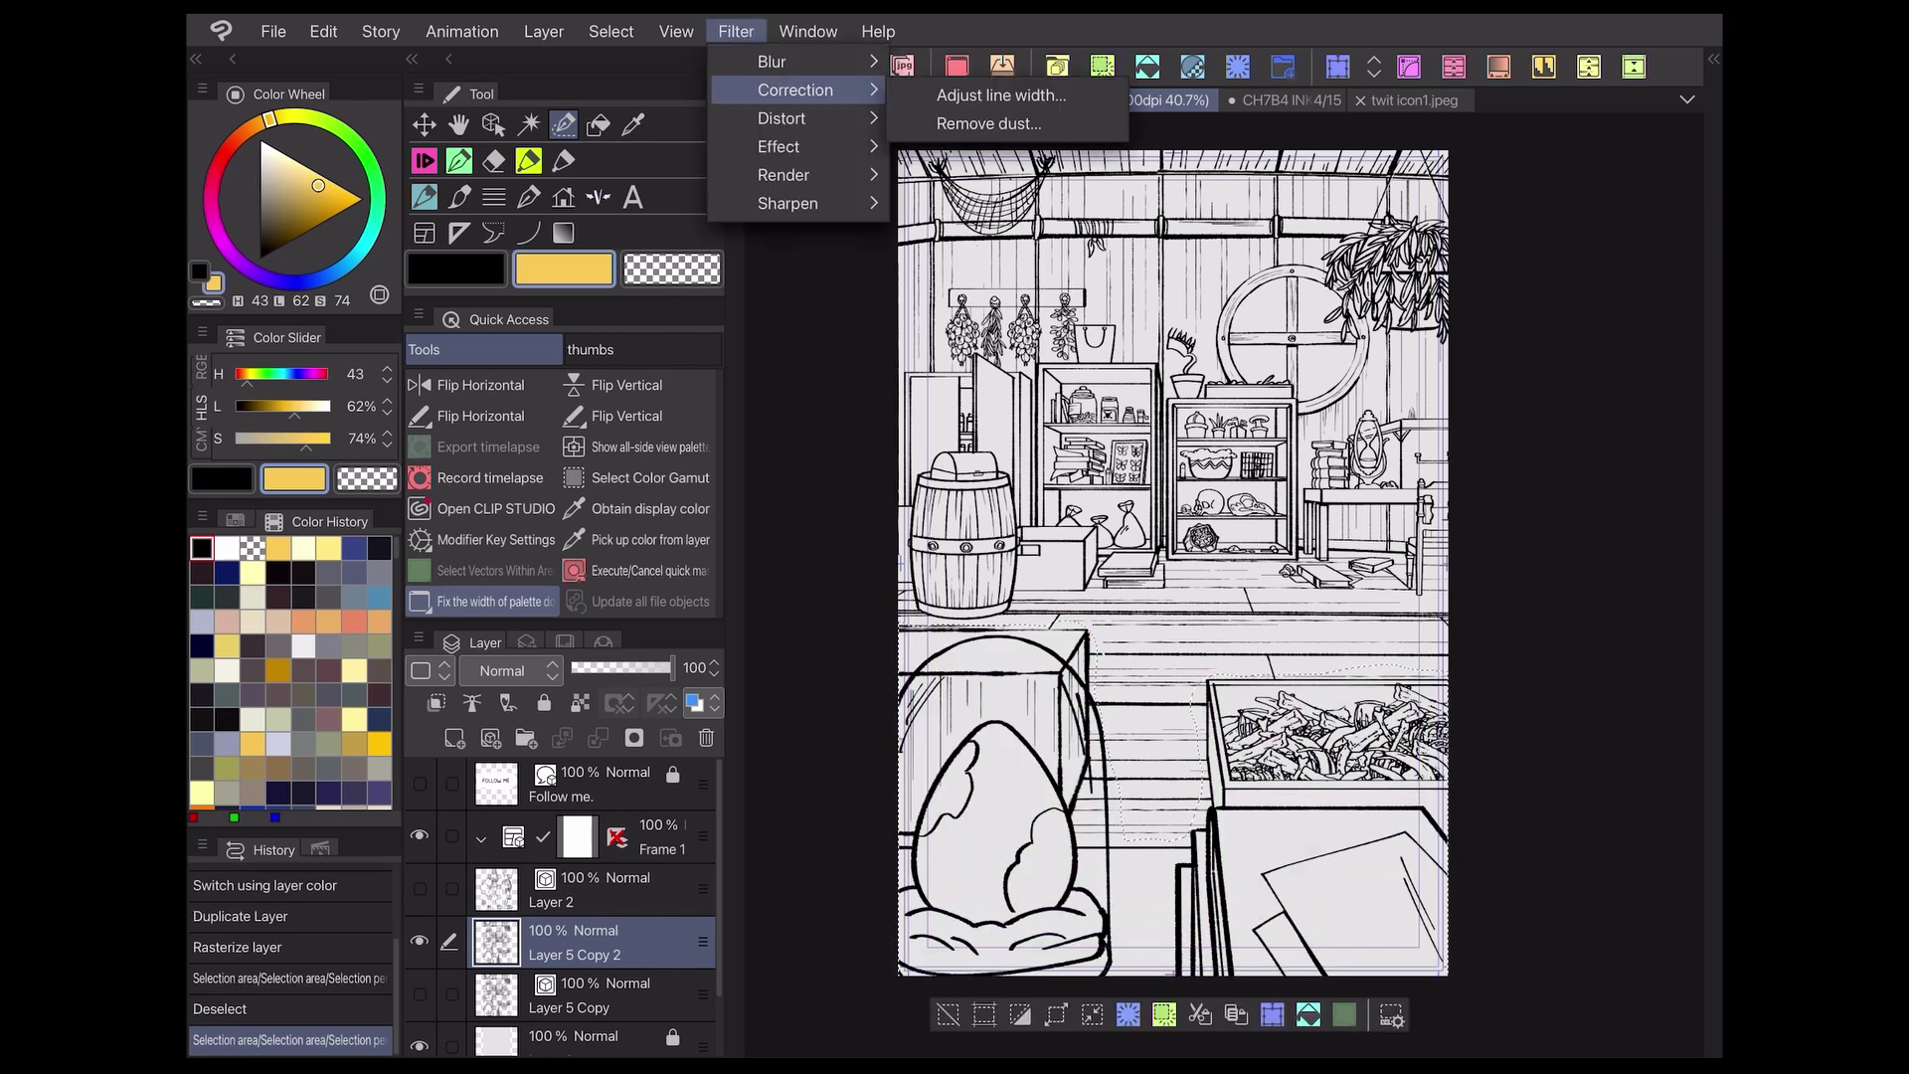
click(995, 53)
drag(1148, 808, 1183, 113)
drag(845, 221, 890, 221)
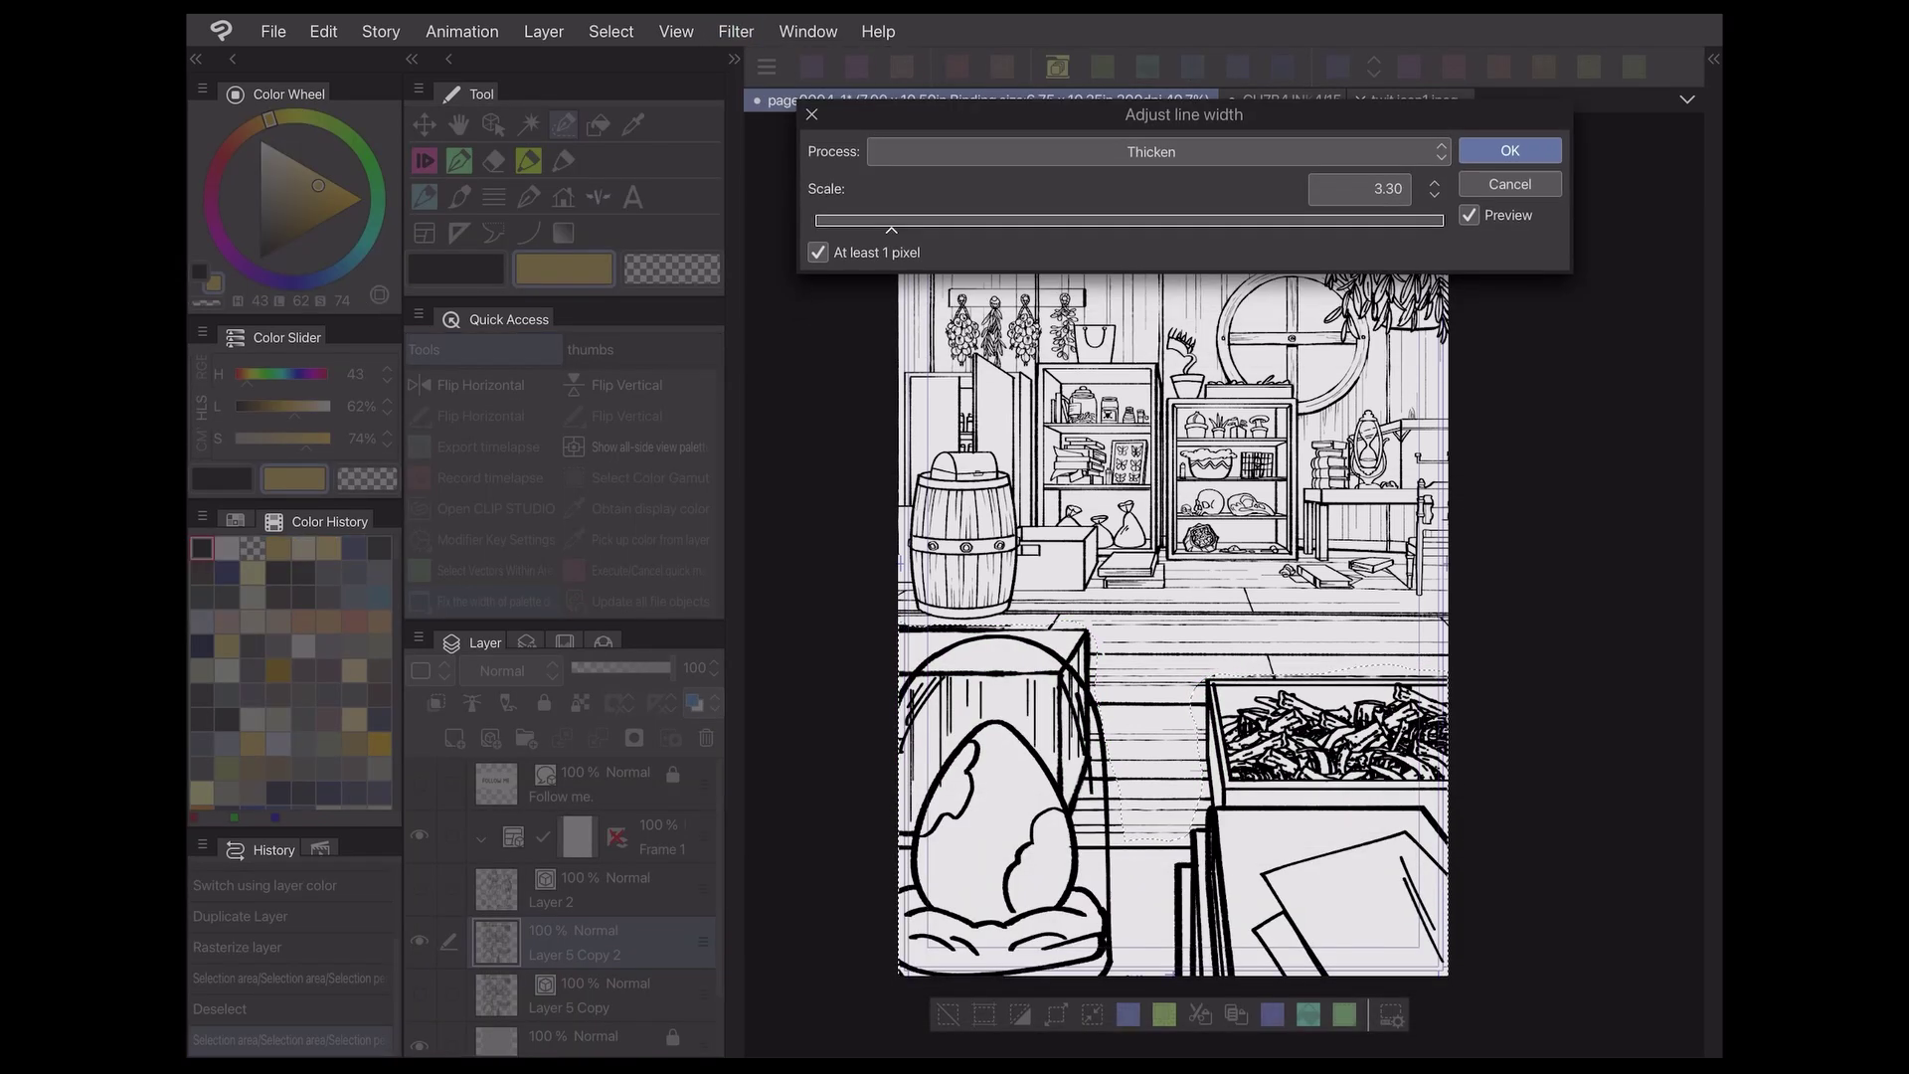
drag(1183, 113, 546, 163)
click(872, 200)
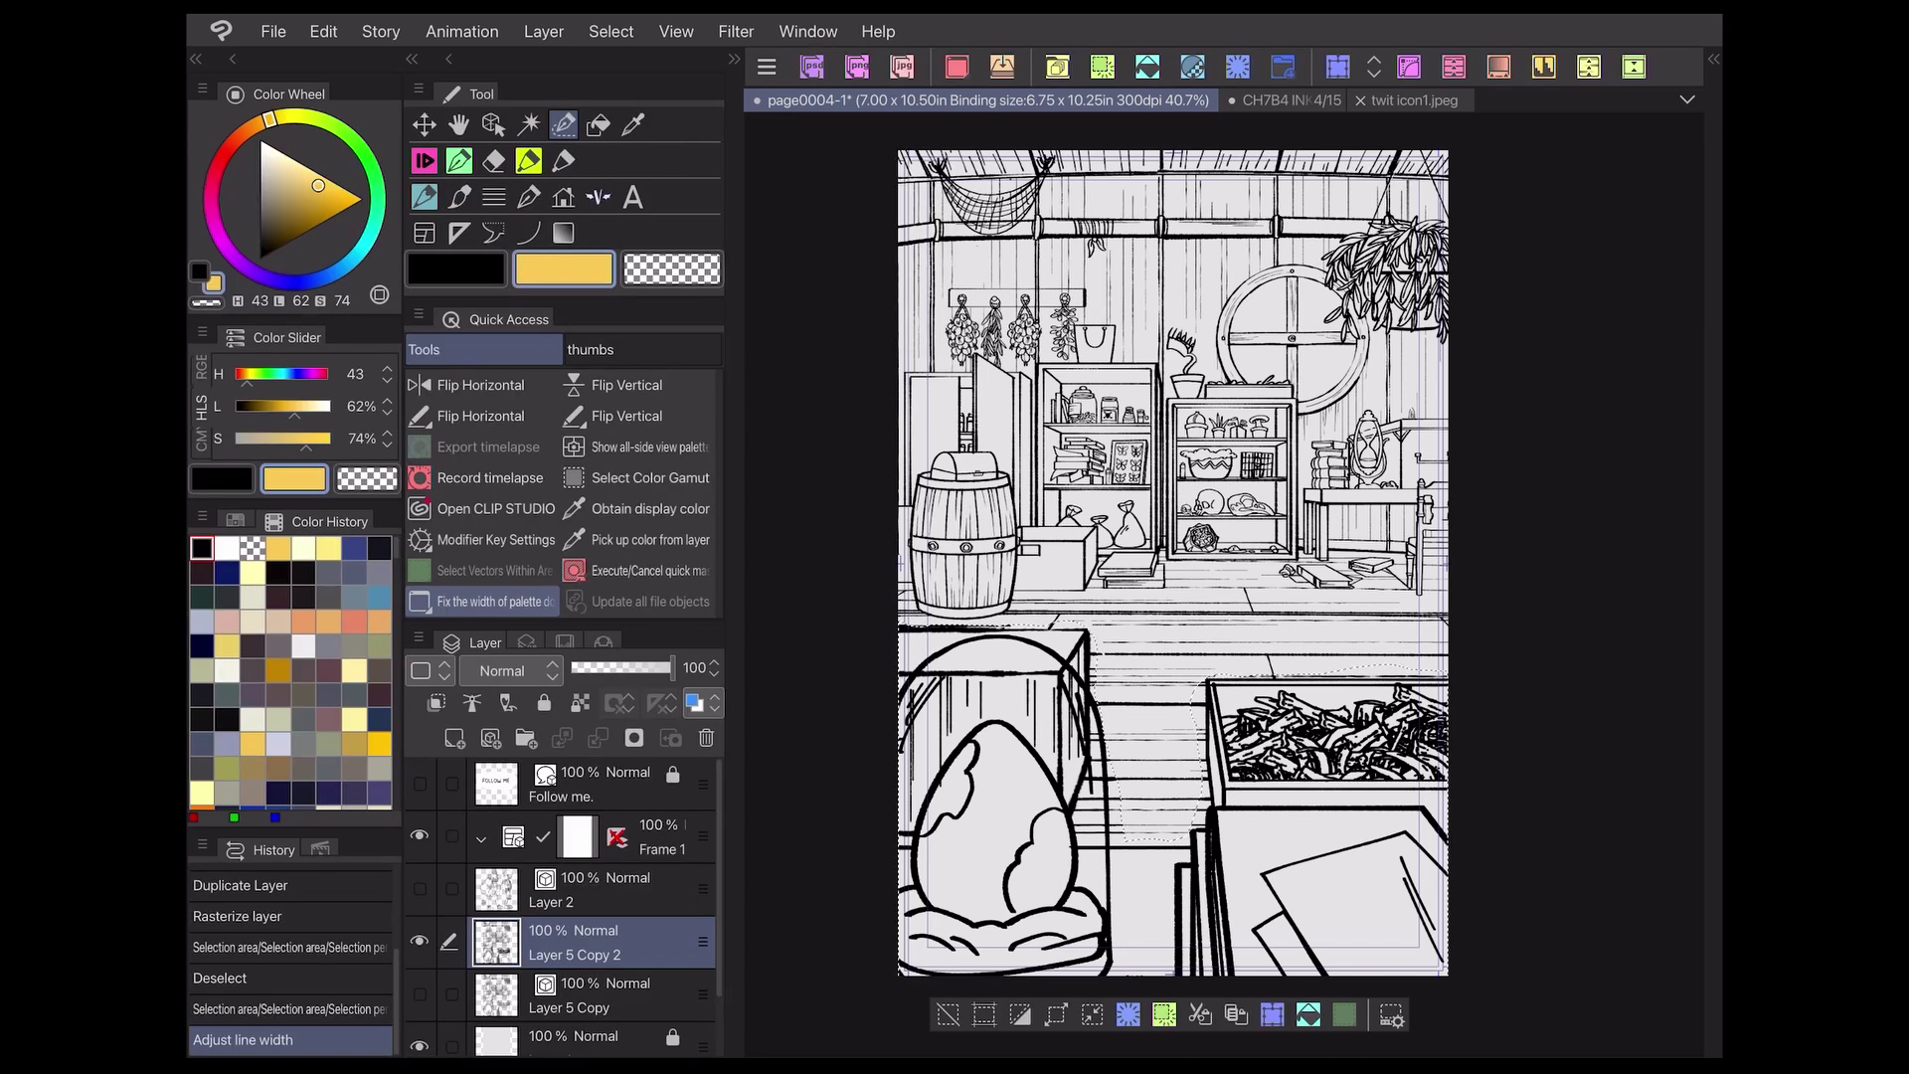
Deselect the foreground, select the cabin's background area instead, and adjust the width of its lines
key(ctrl+d)
mouse_move(917, 155)
mouse_down()
mouse_move(893, 265)
mouse_move(931, 343)
mouse_move(1101, 320)
mouse_move(1188, 189)
mouse_move(1188, 295)
mouse_move(1239, 339)
mouse_move(1432, 368)
mouse_move(1283, 198)
mouse_move(1345, 224)
mouse_up()
drag(1345, 348, 1440, 360)
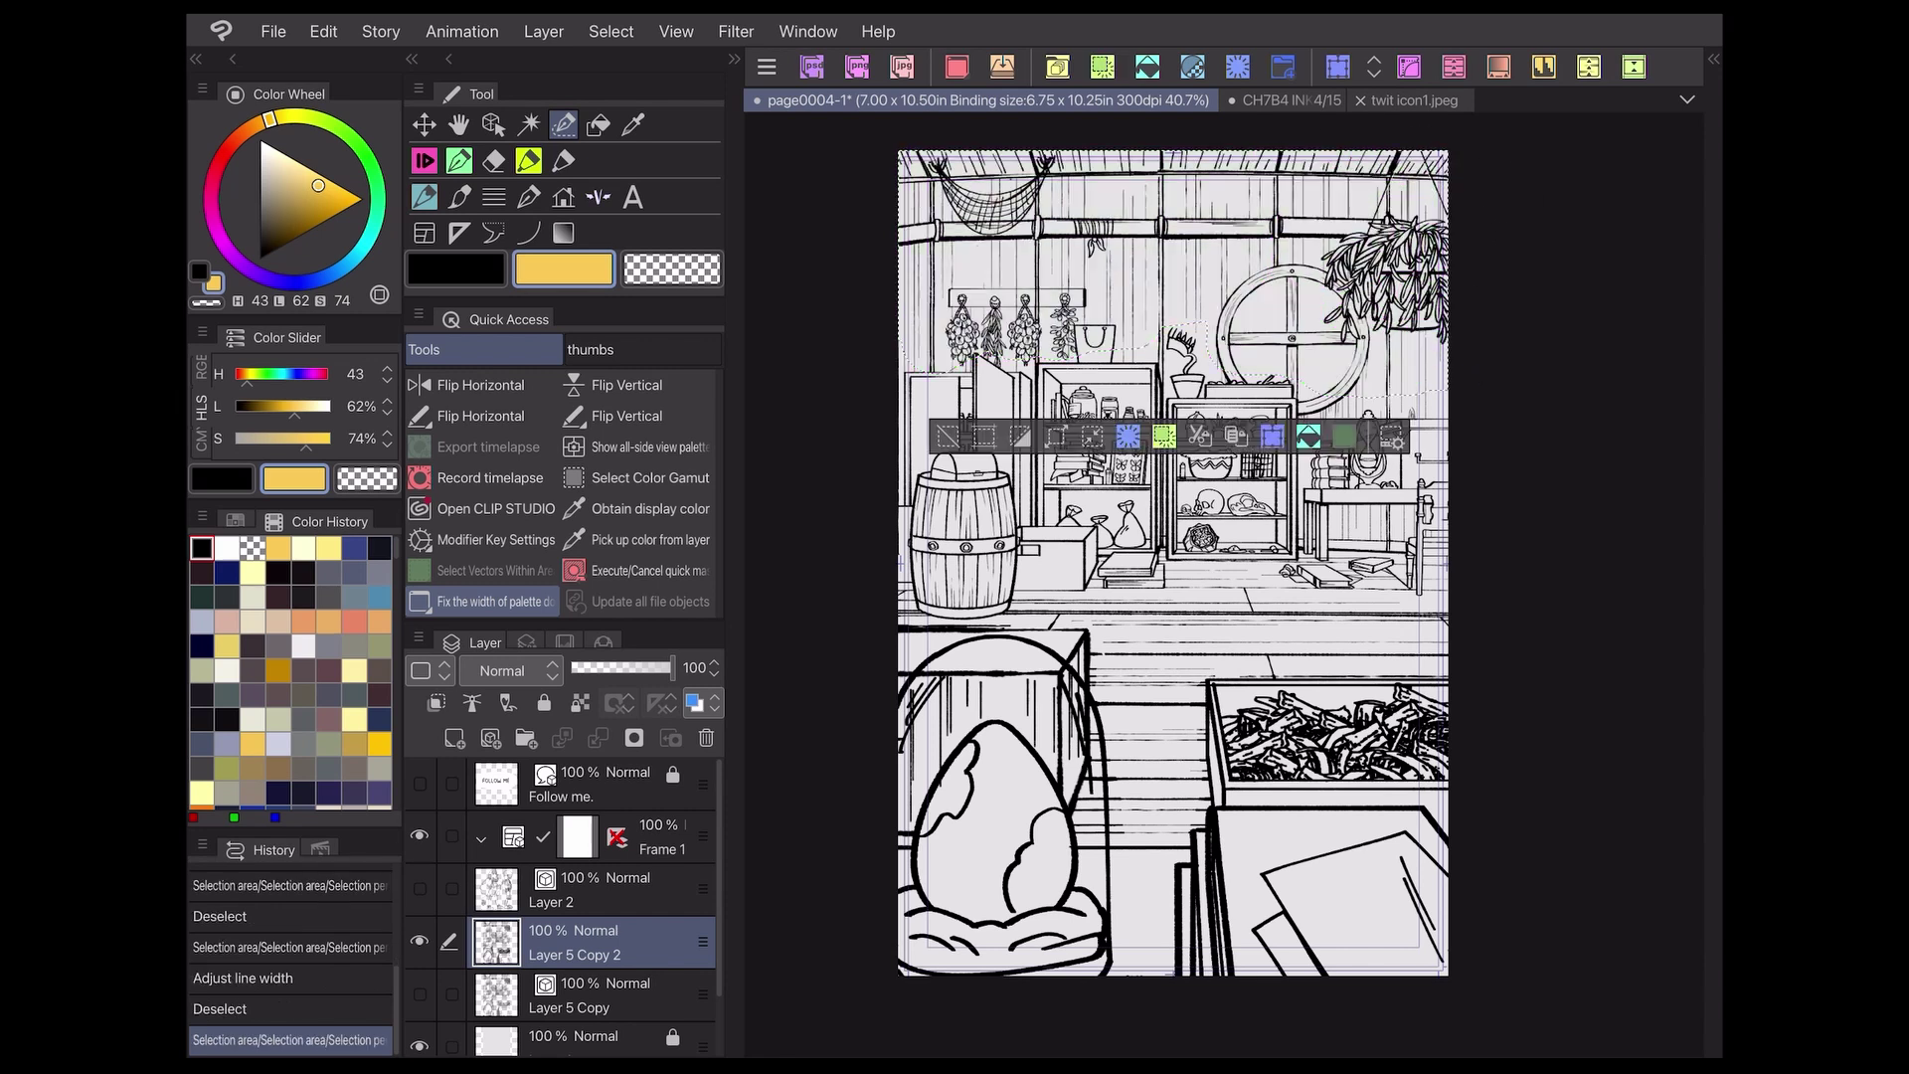
click(734, 59)
click(855, 445)
click(855, 402)
click(734, 58)
click(734, 59)
drag(821, 898, 840, 898)
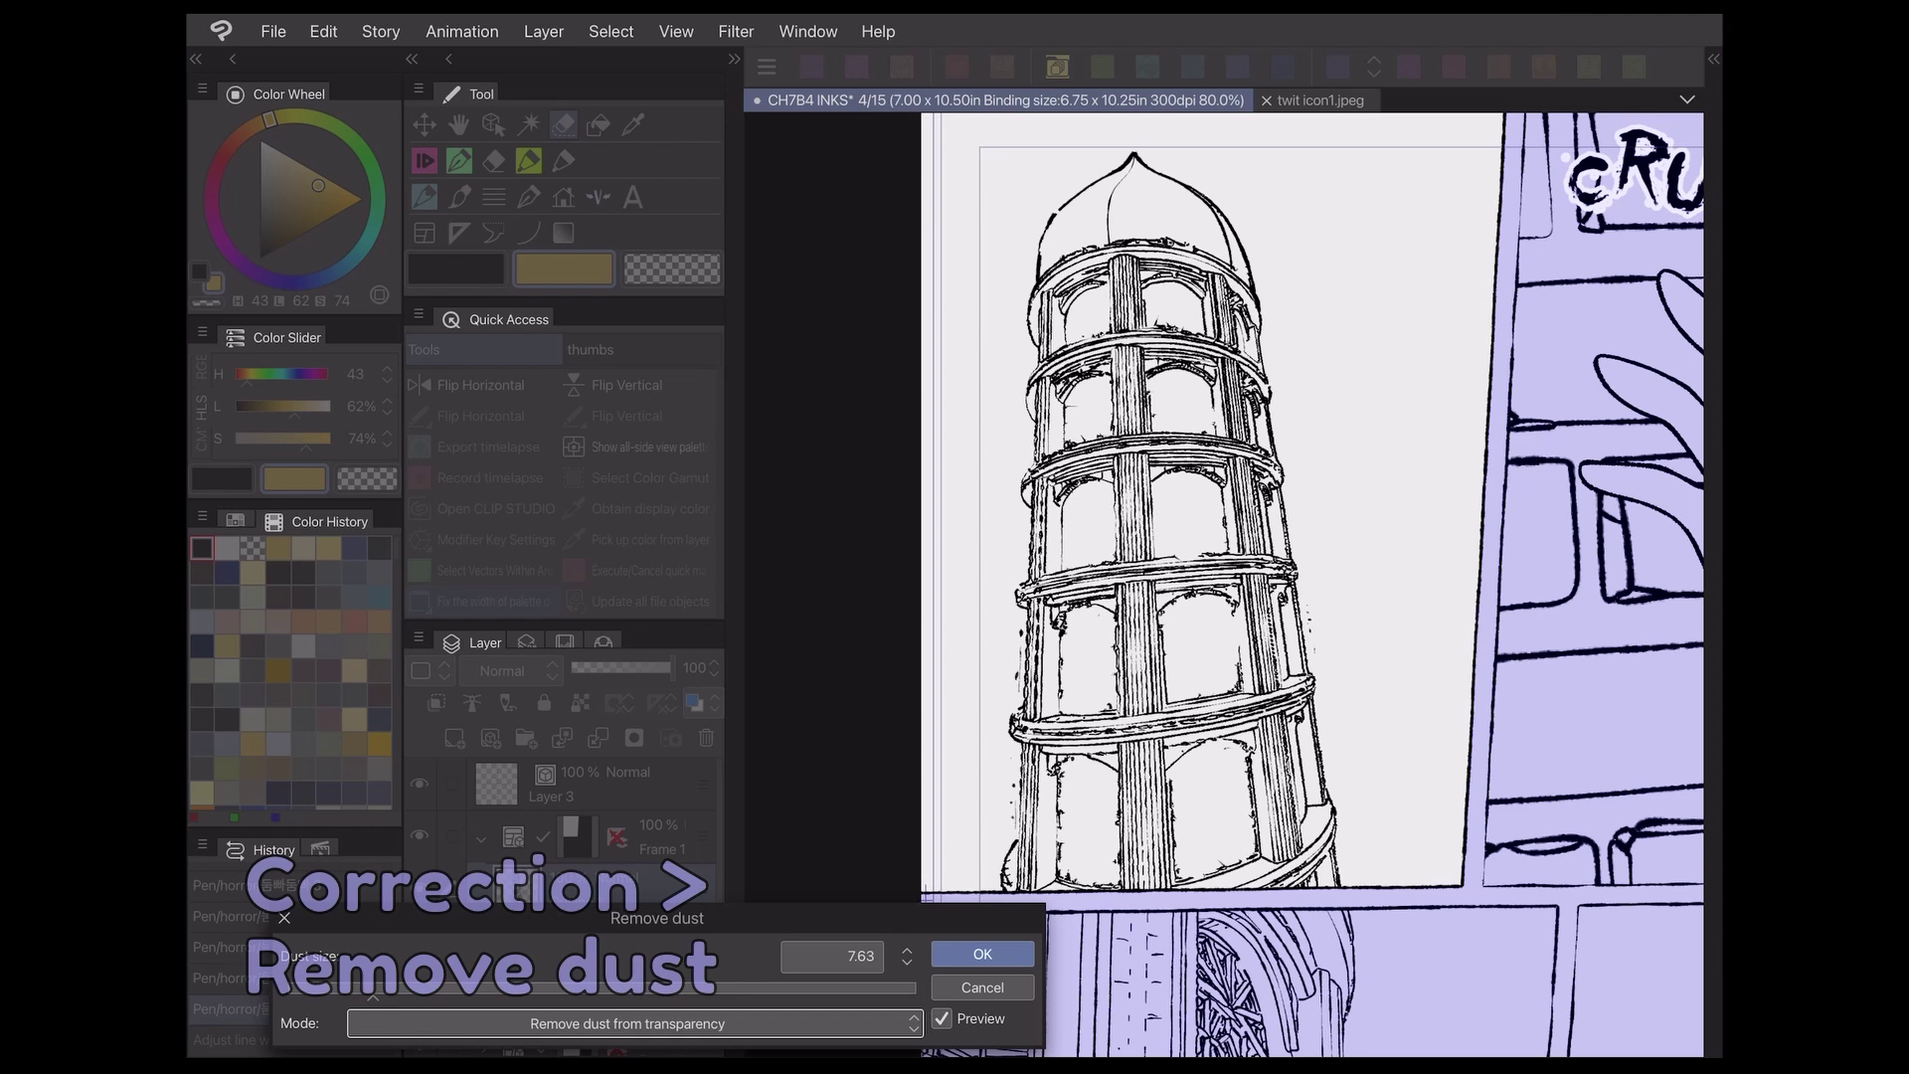
Use the Remove dust from transparency mode on the tower and try dust sizes up to 50.00
click(634, 1024)
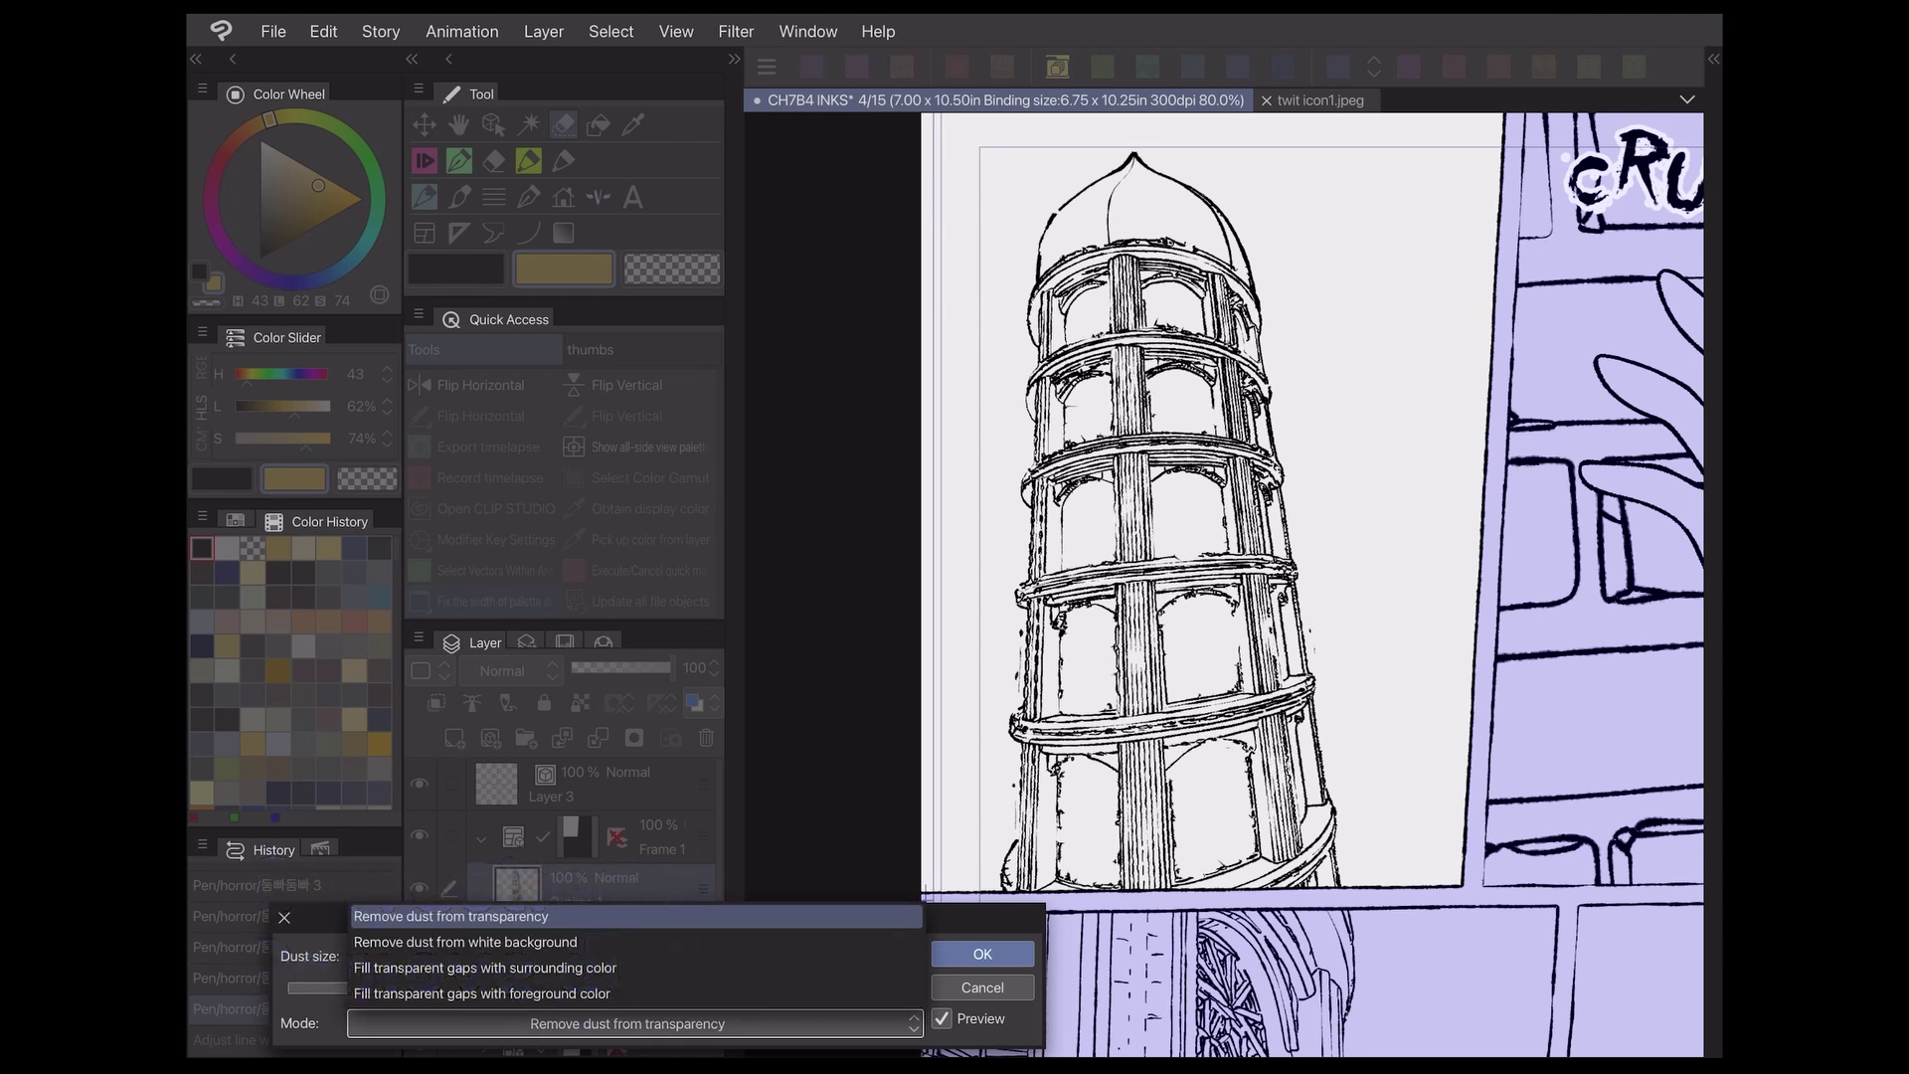
click(637, 916)
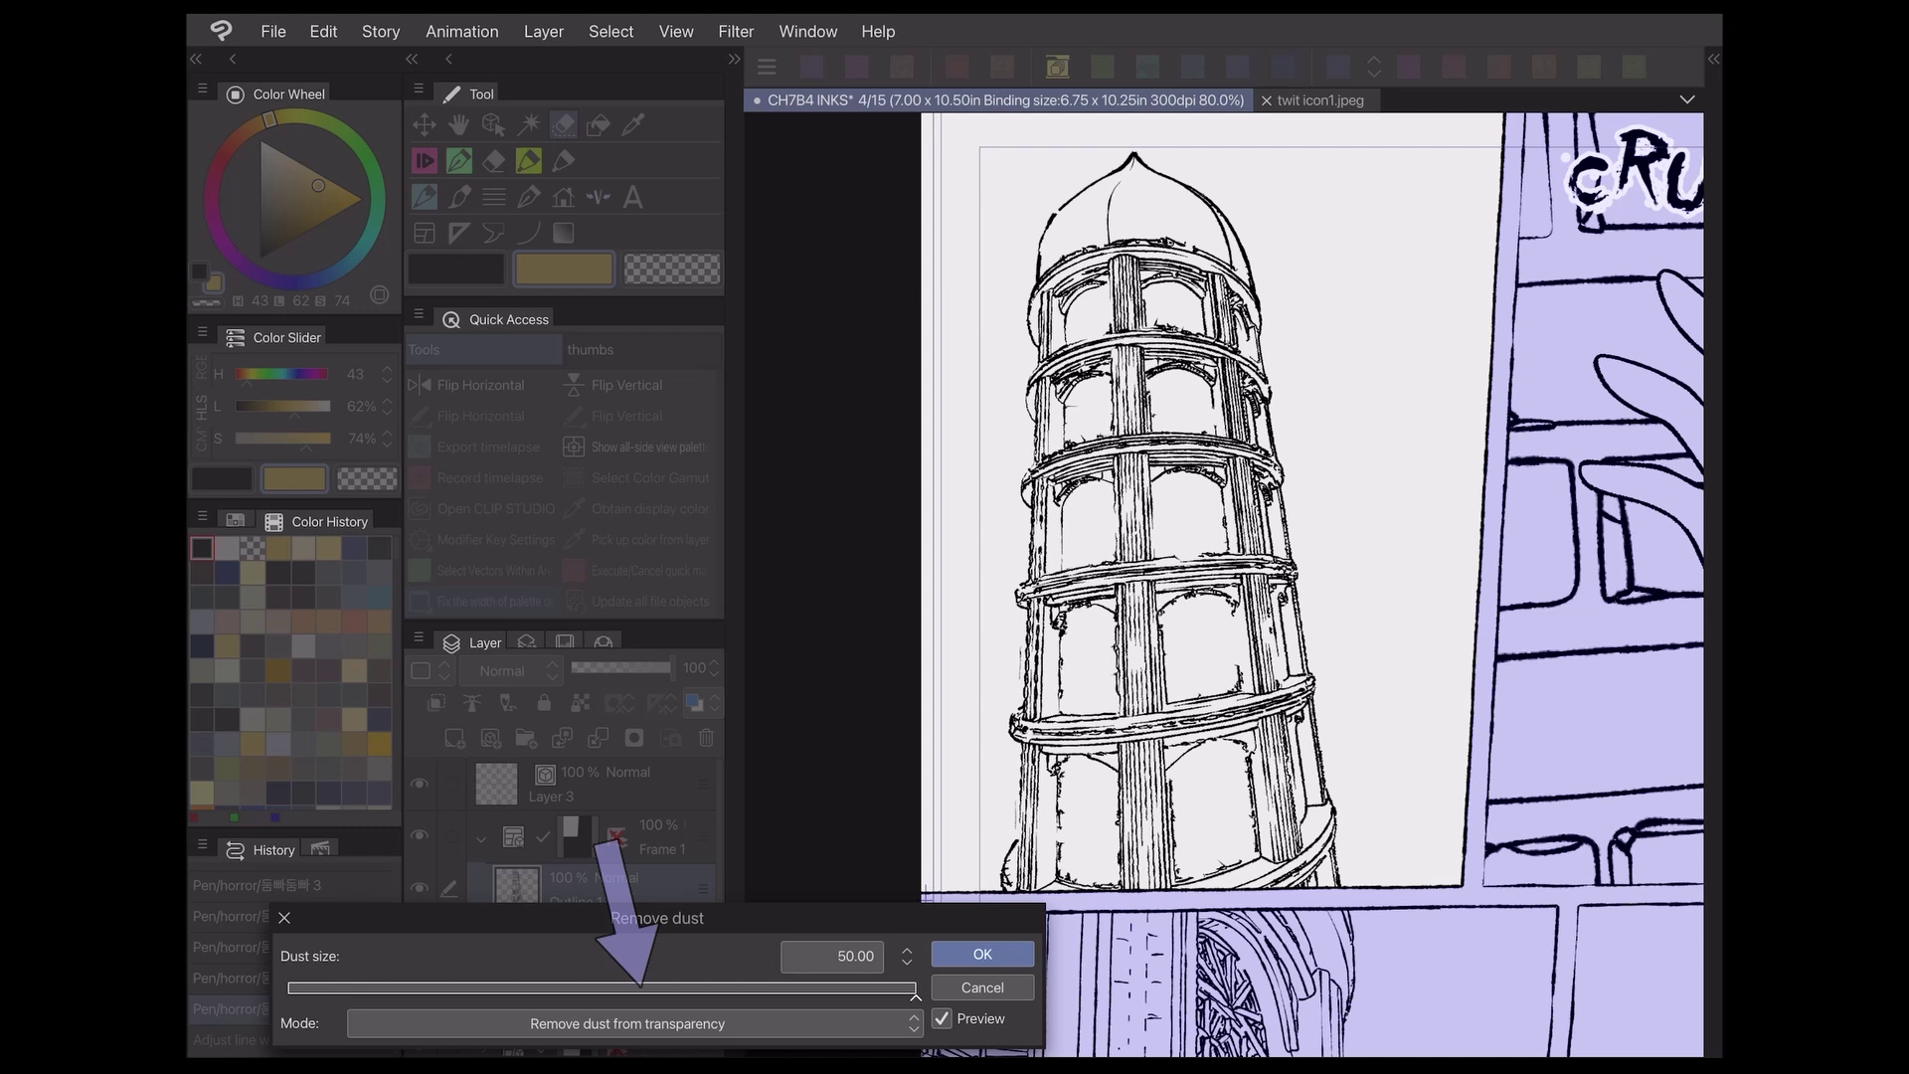
drag(915, 995, 291, 995)
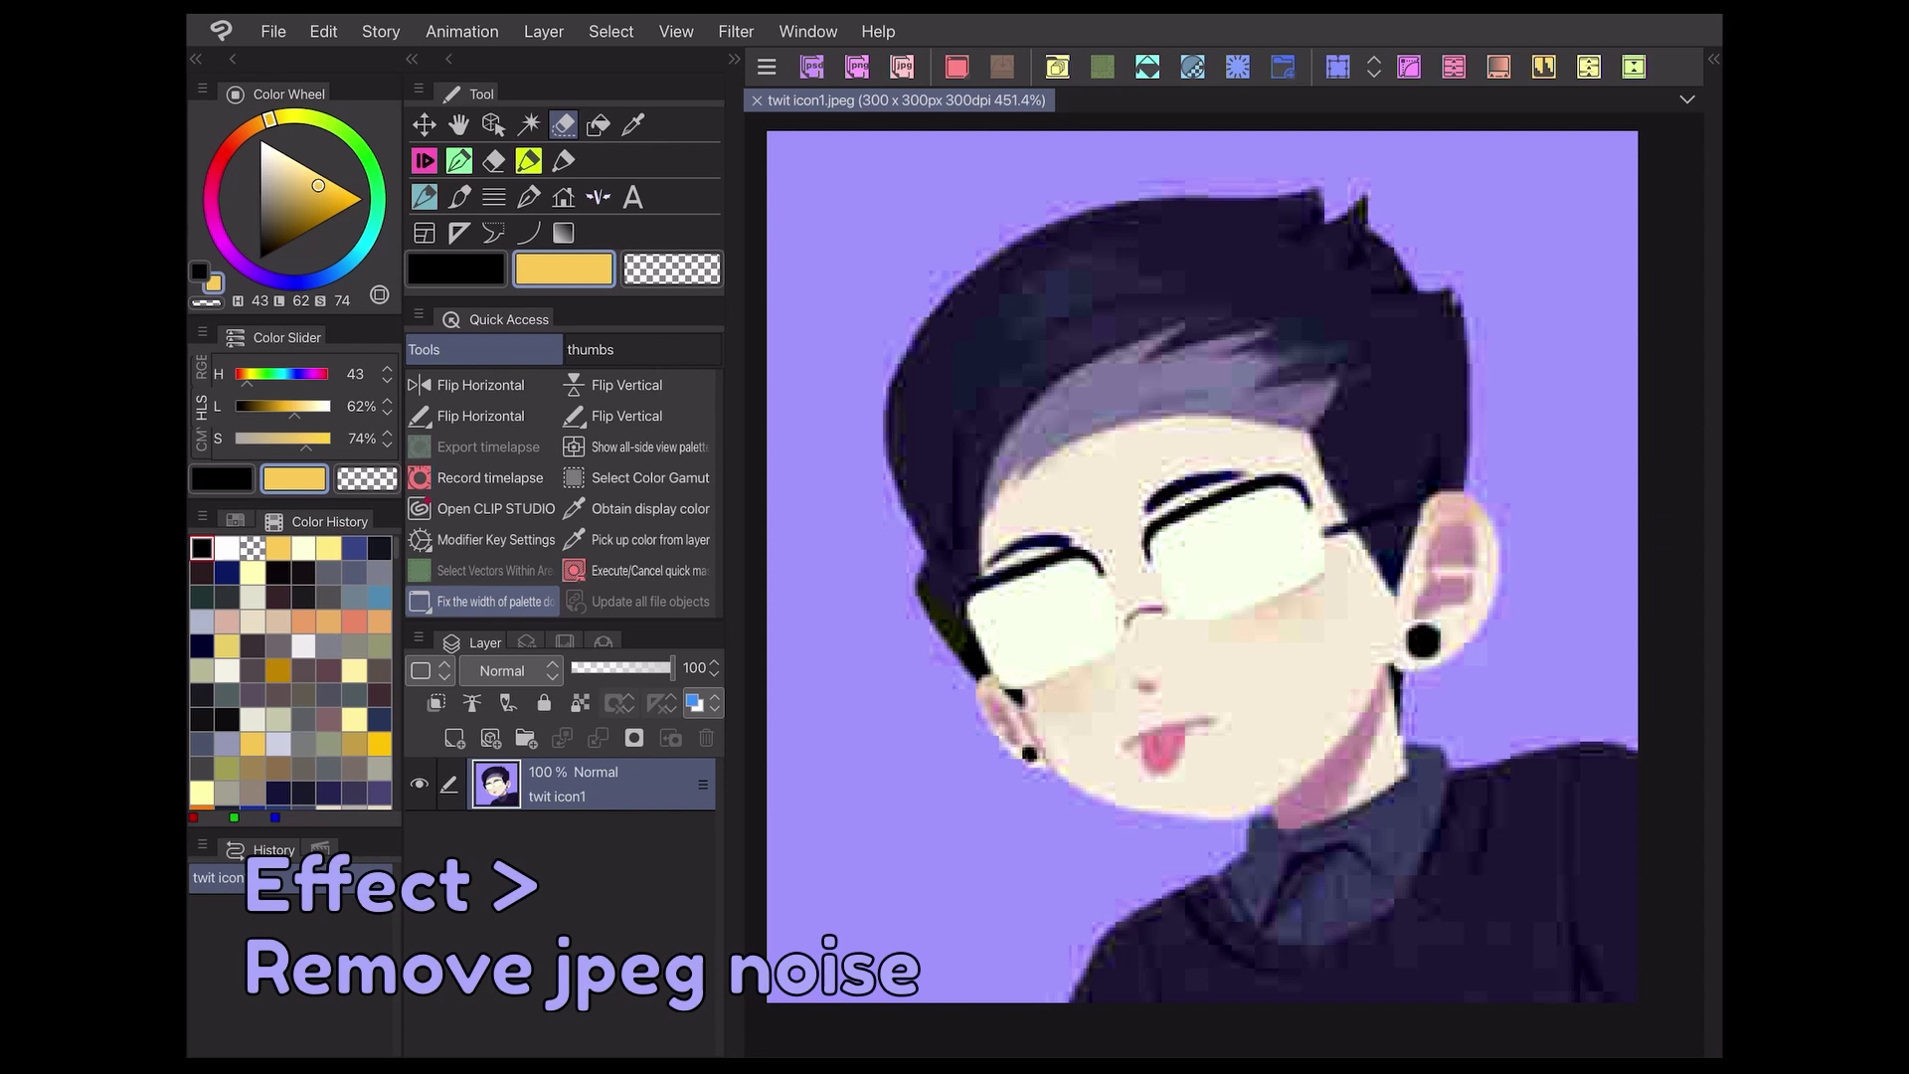
Apply the Remove jpeg noise filter to the portrait image twit icon1
click(735, 32)
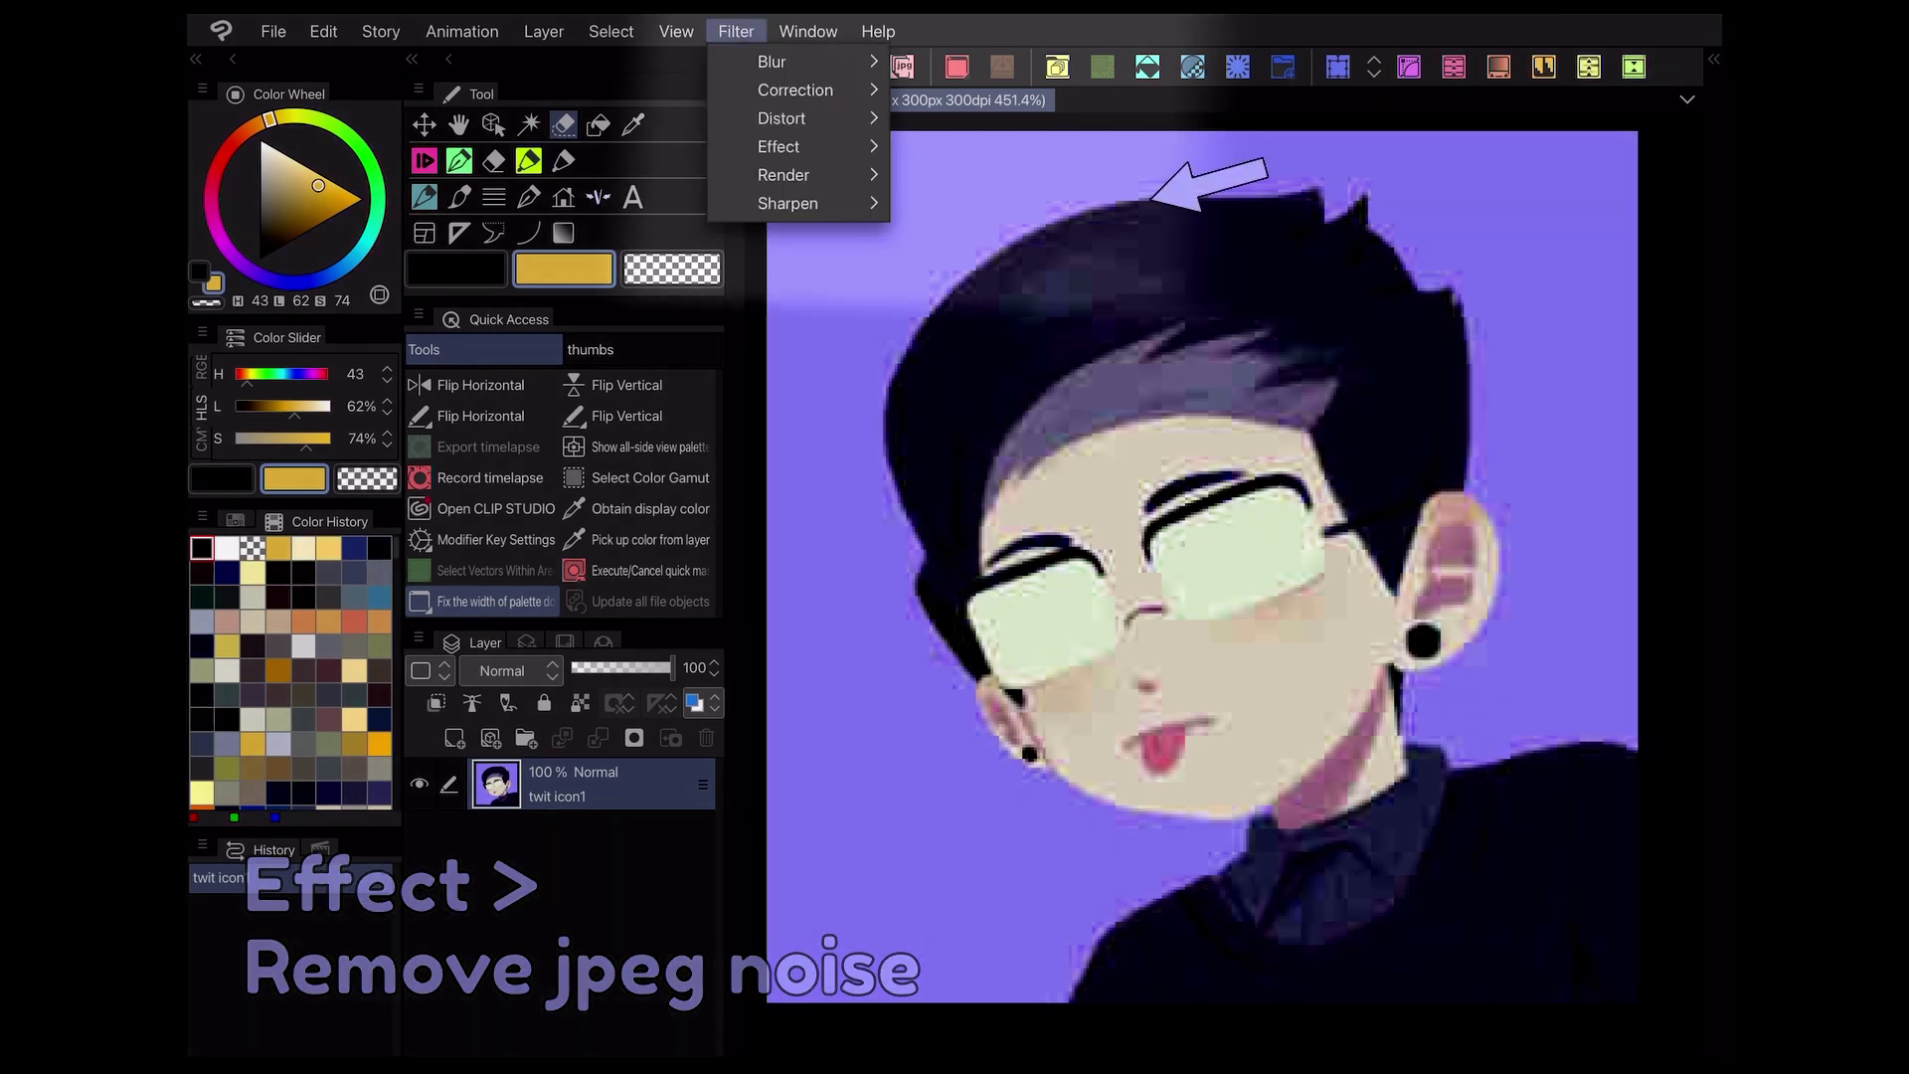
click(779, 147)
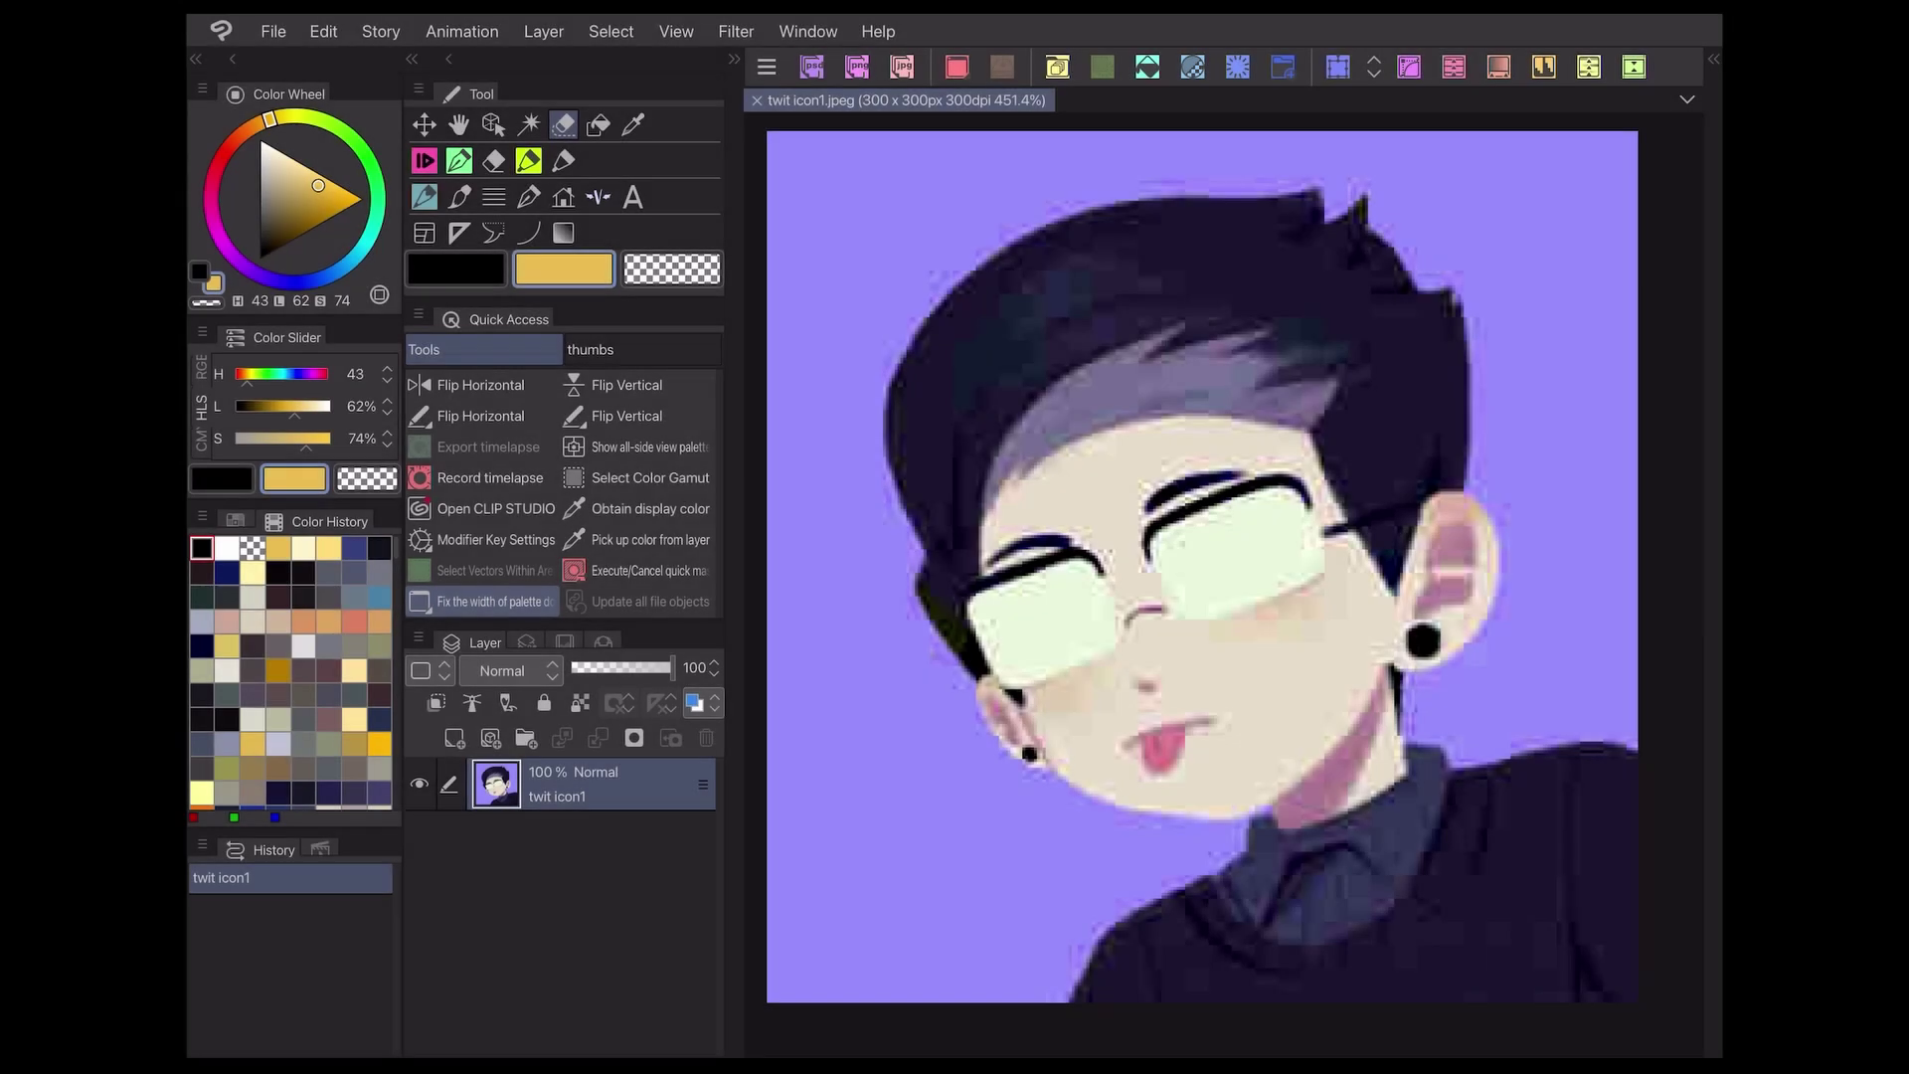
click(736, 31)
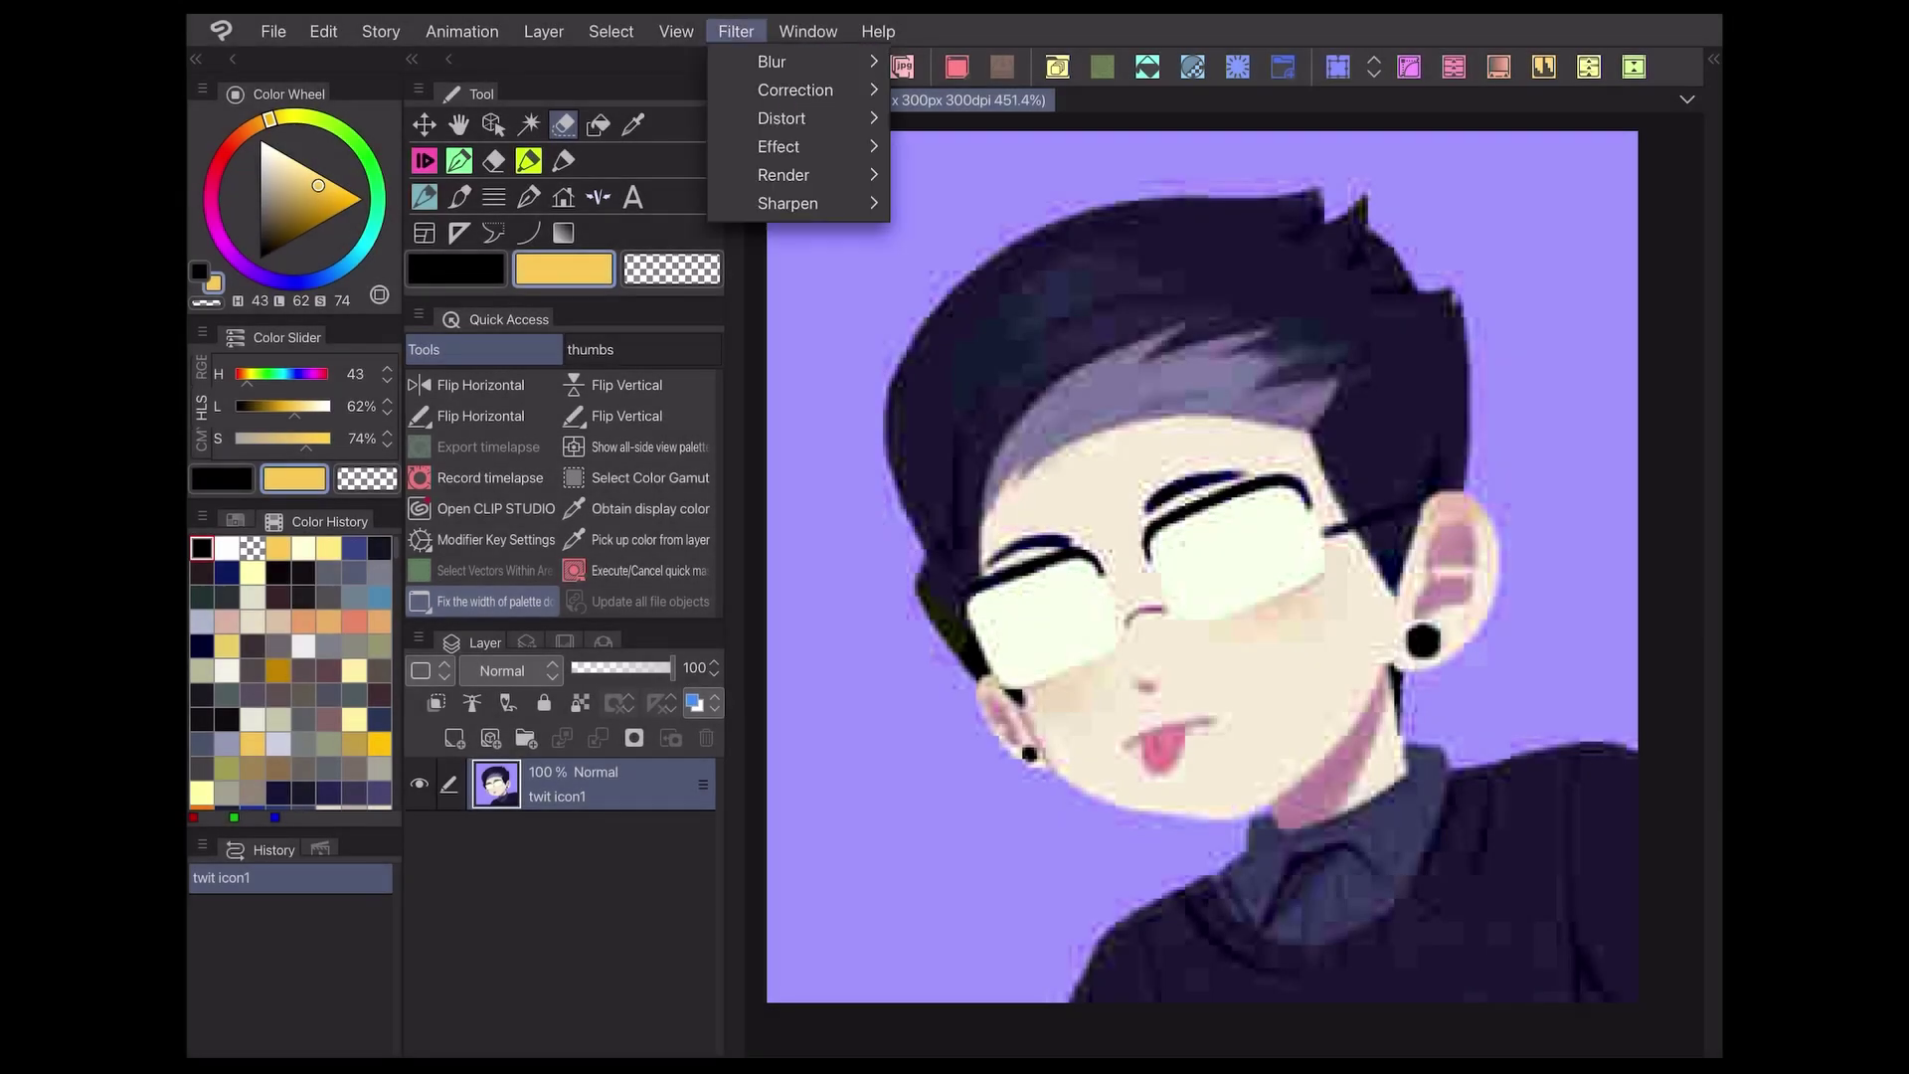
click(795, 147)
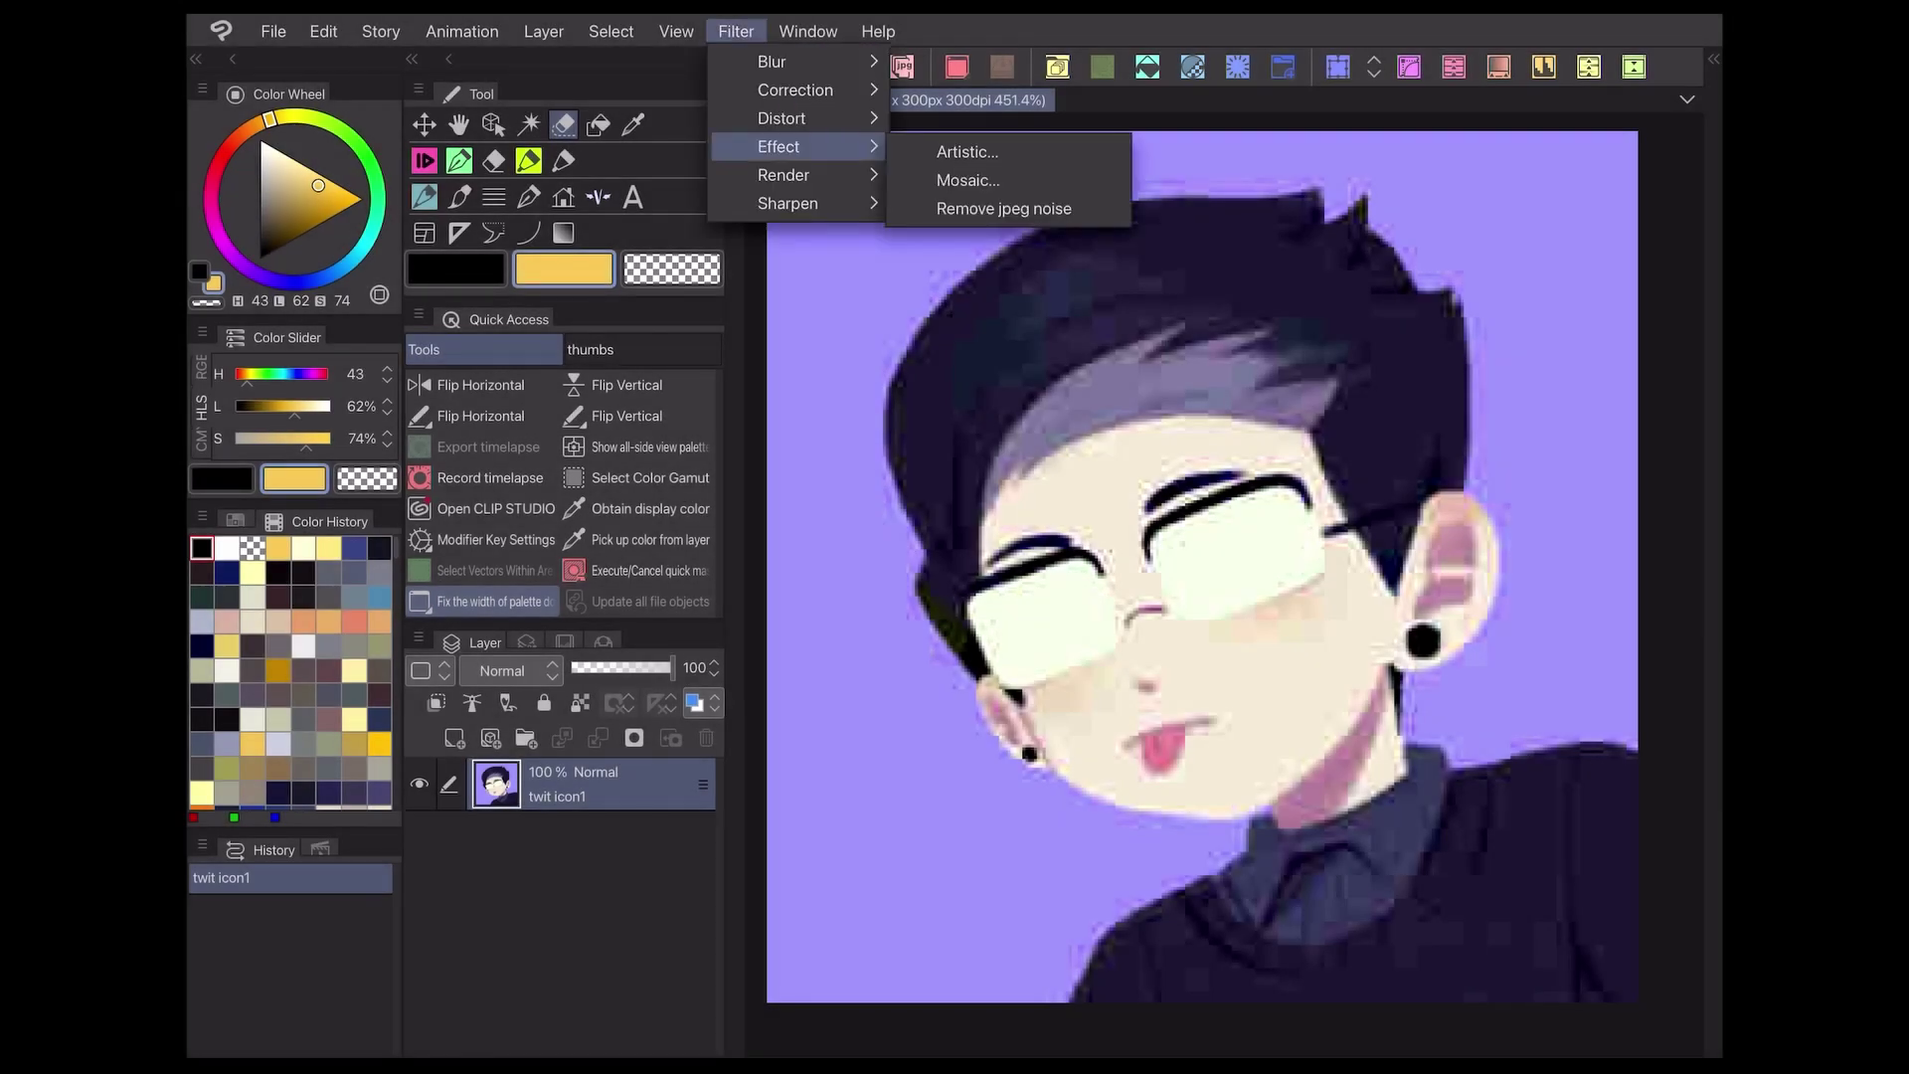
click(1061, 208)
Apply the Remove jpeg noise filter to the portrait two more times
key(alt+i)
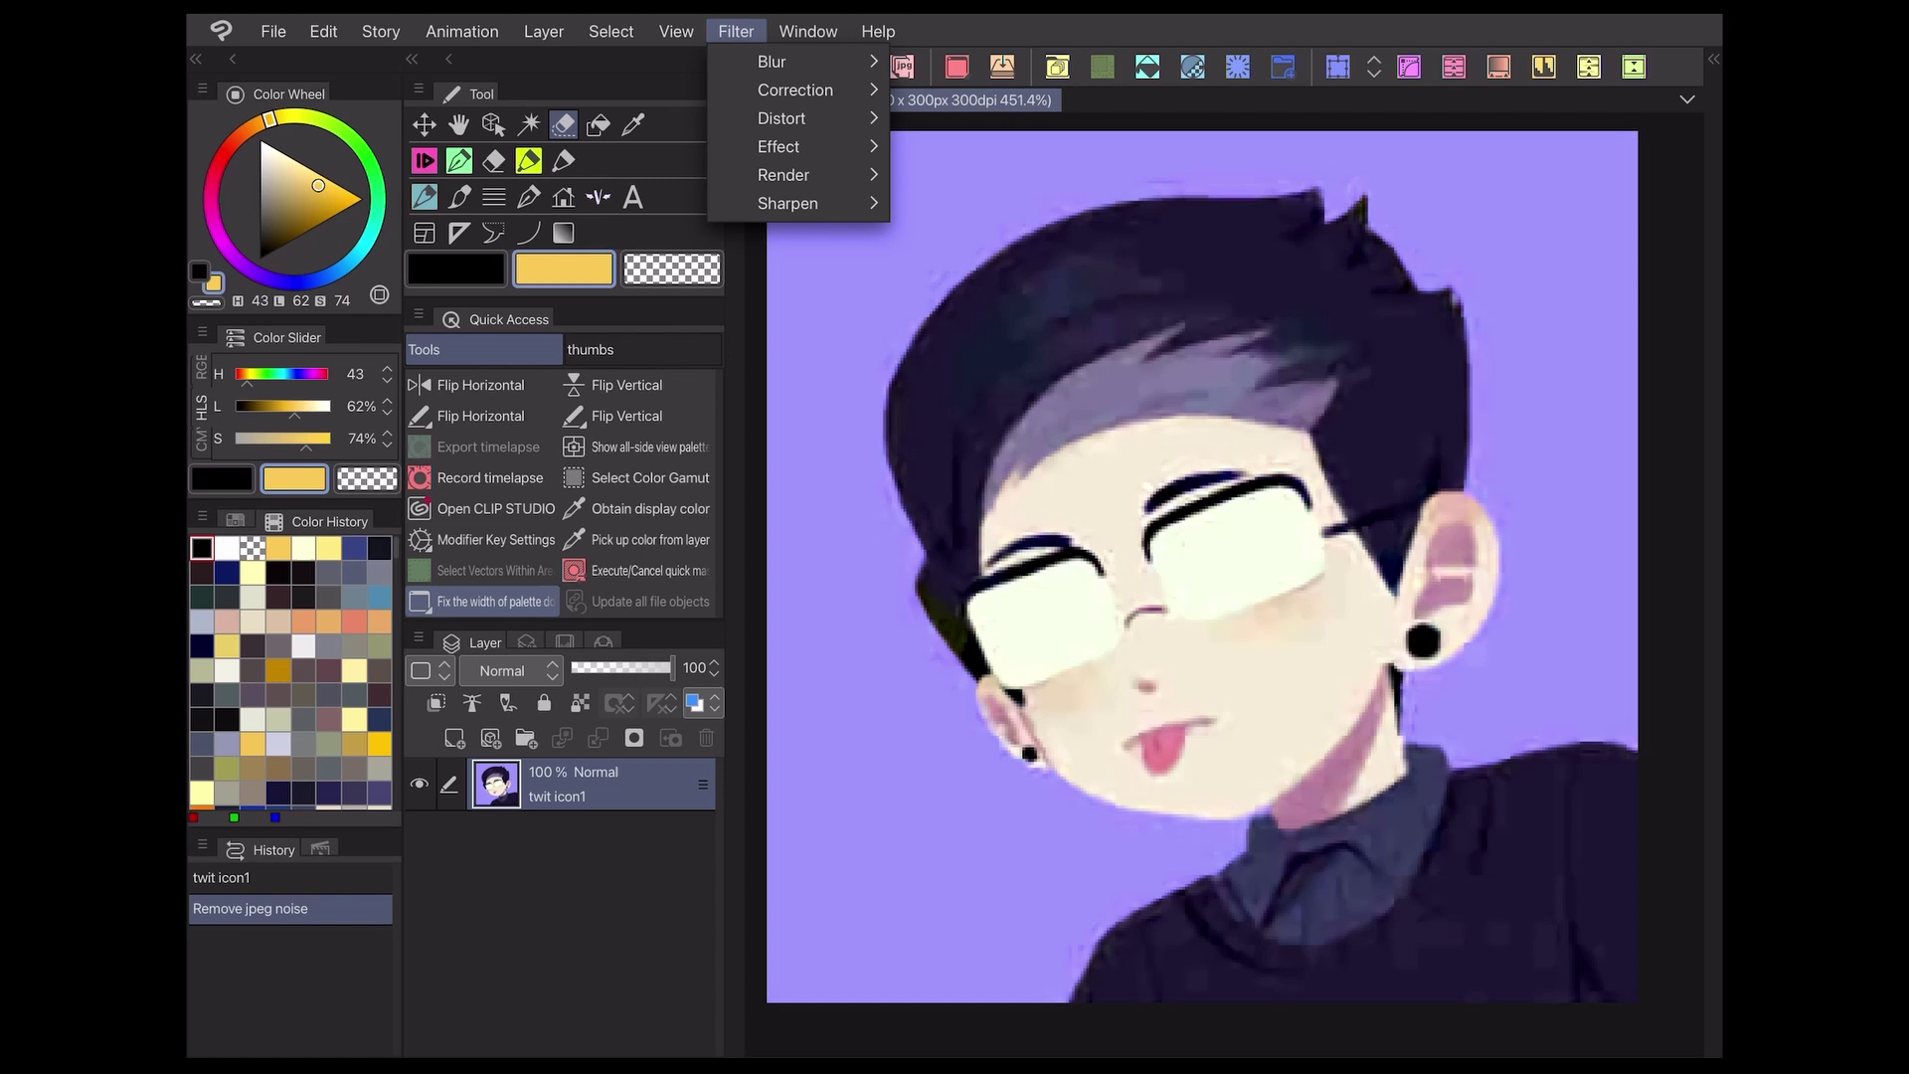
key(Down)
key(Down)
key(Down)
key(Down)
key(Right)
click(1064, 206)
key(alt+i)
key(Down)
key(Down)
key(Down)
key(Down)
key(Right)
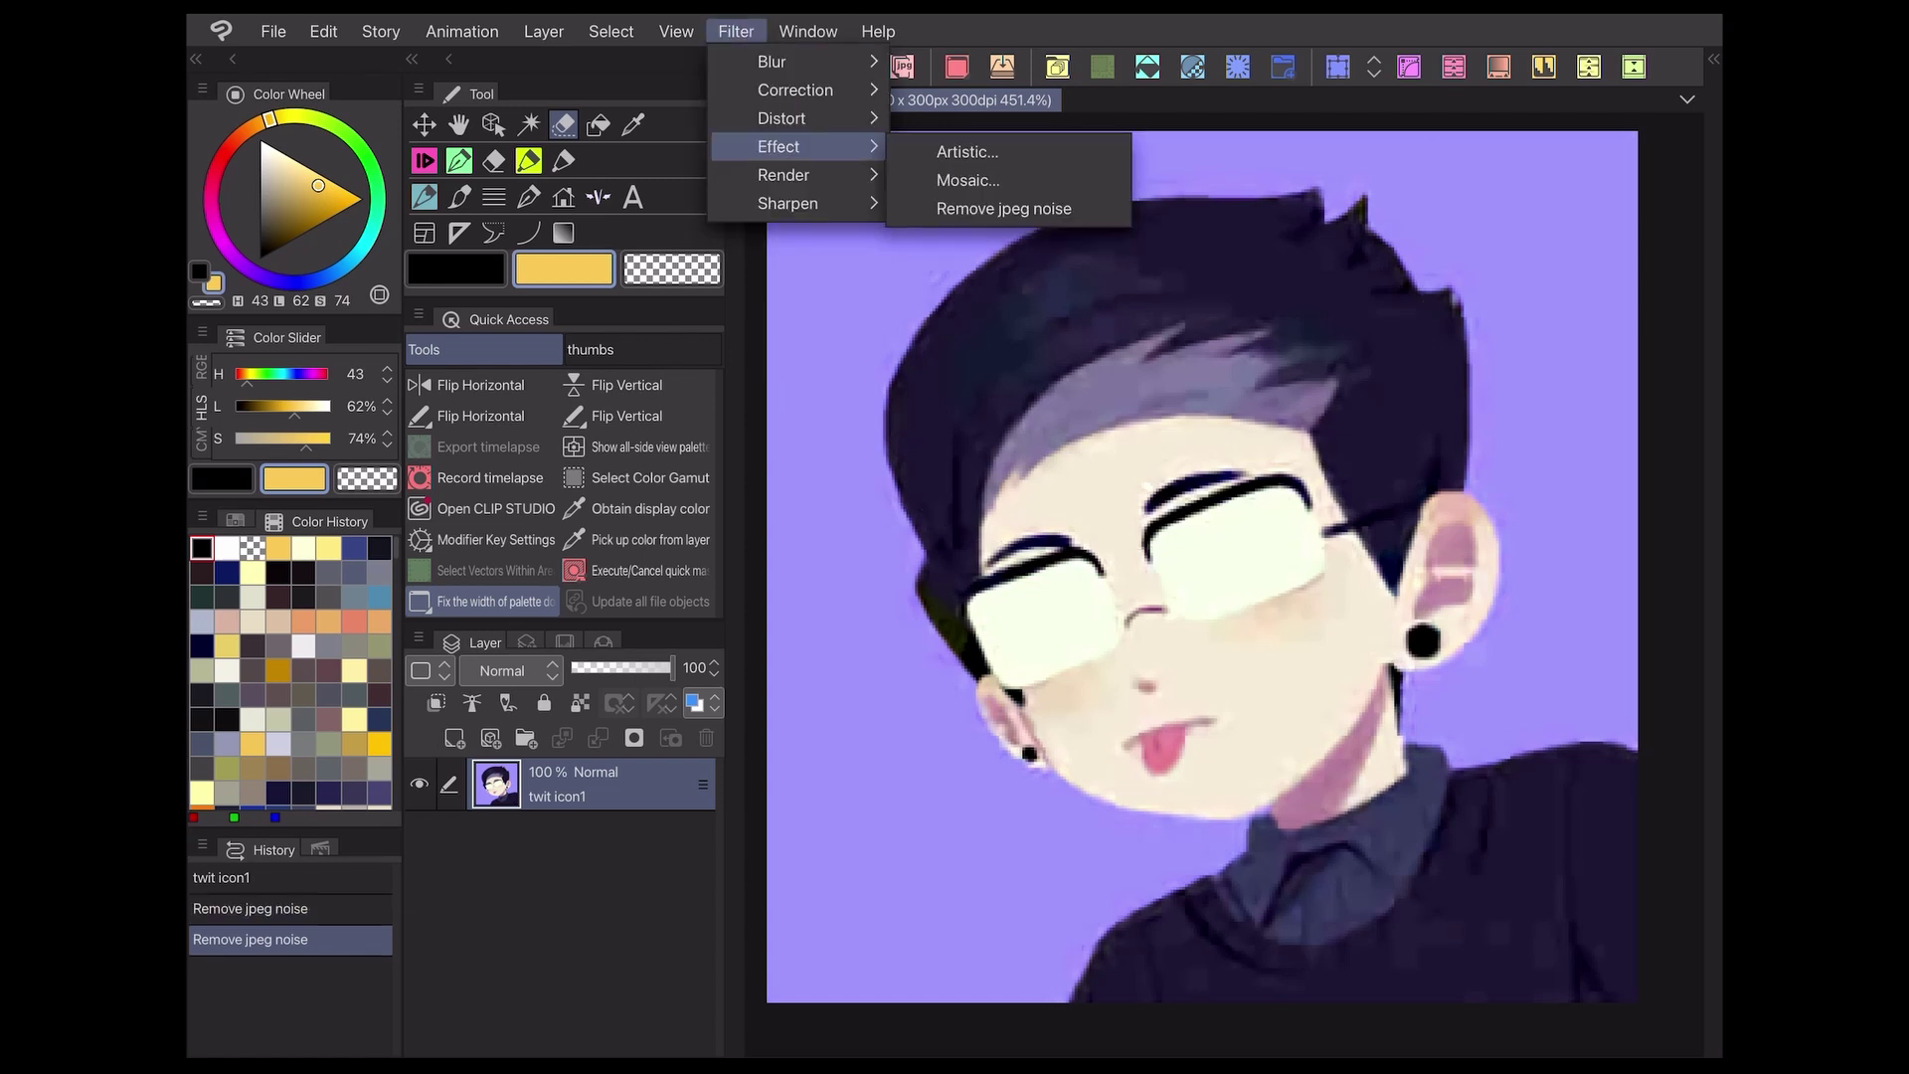
click(1014, 205)
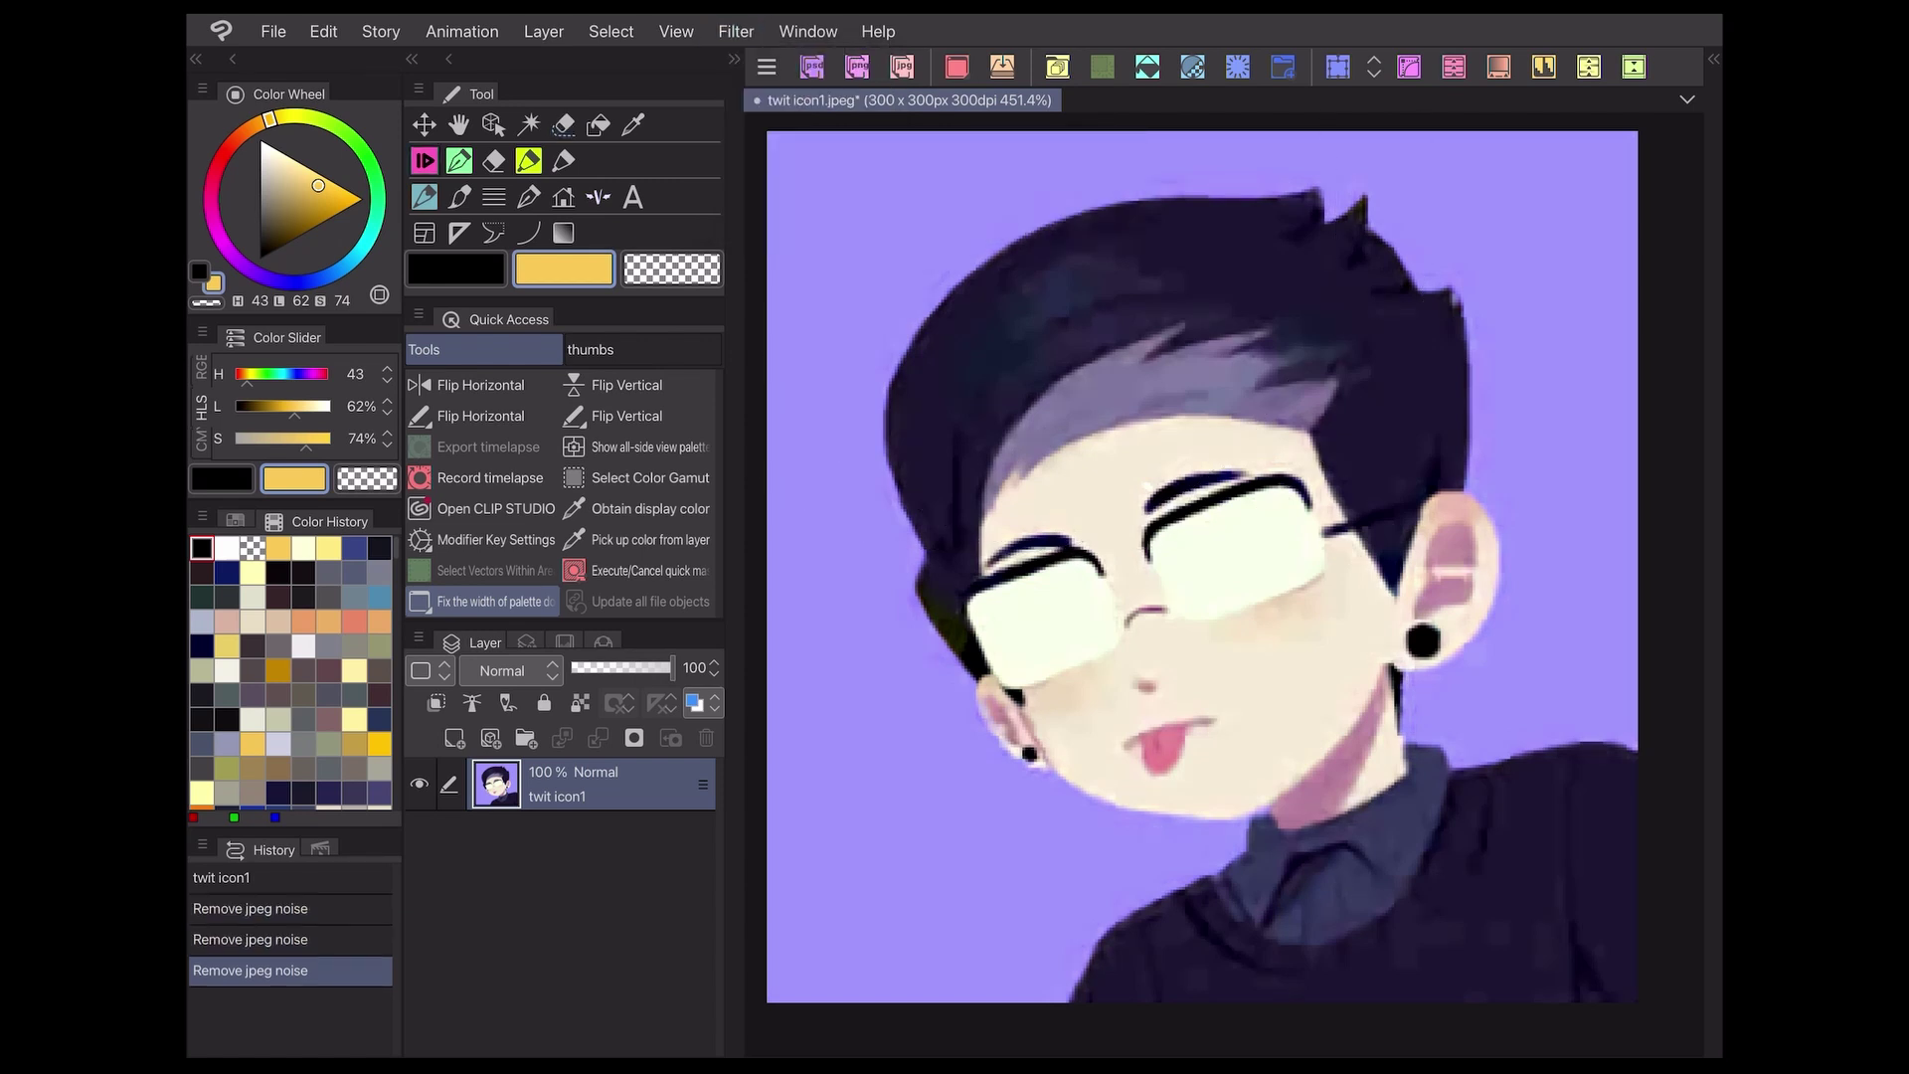
Check the portrait's details up close and apply the Remove jpeg noise filter a fourth time
scroll(1202, 567, up, 3)
scroll(1203, 567, down, 4)
scroll(1202, 567, up, 2)
click(736, 32)
click(779, 147)
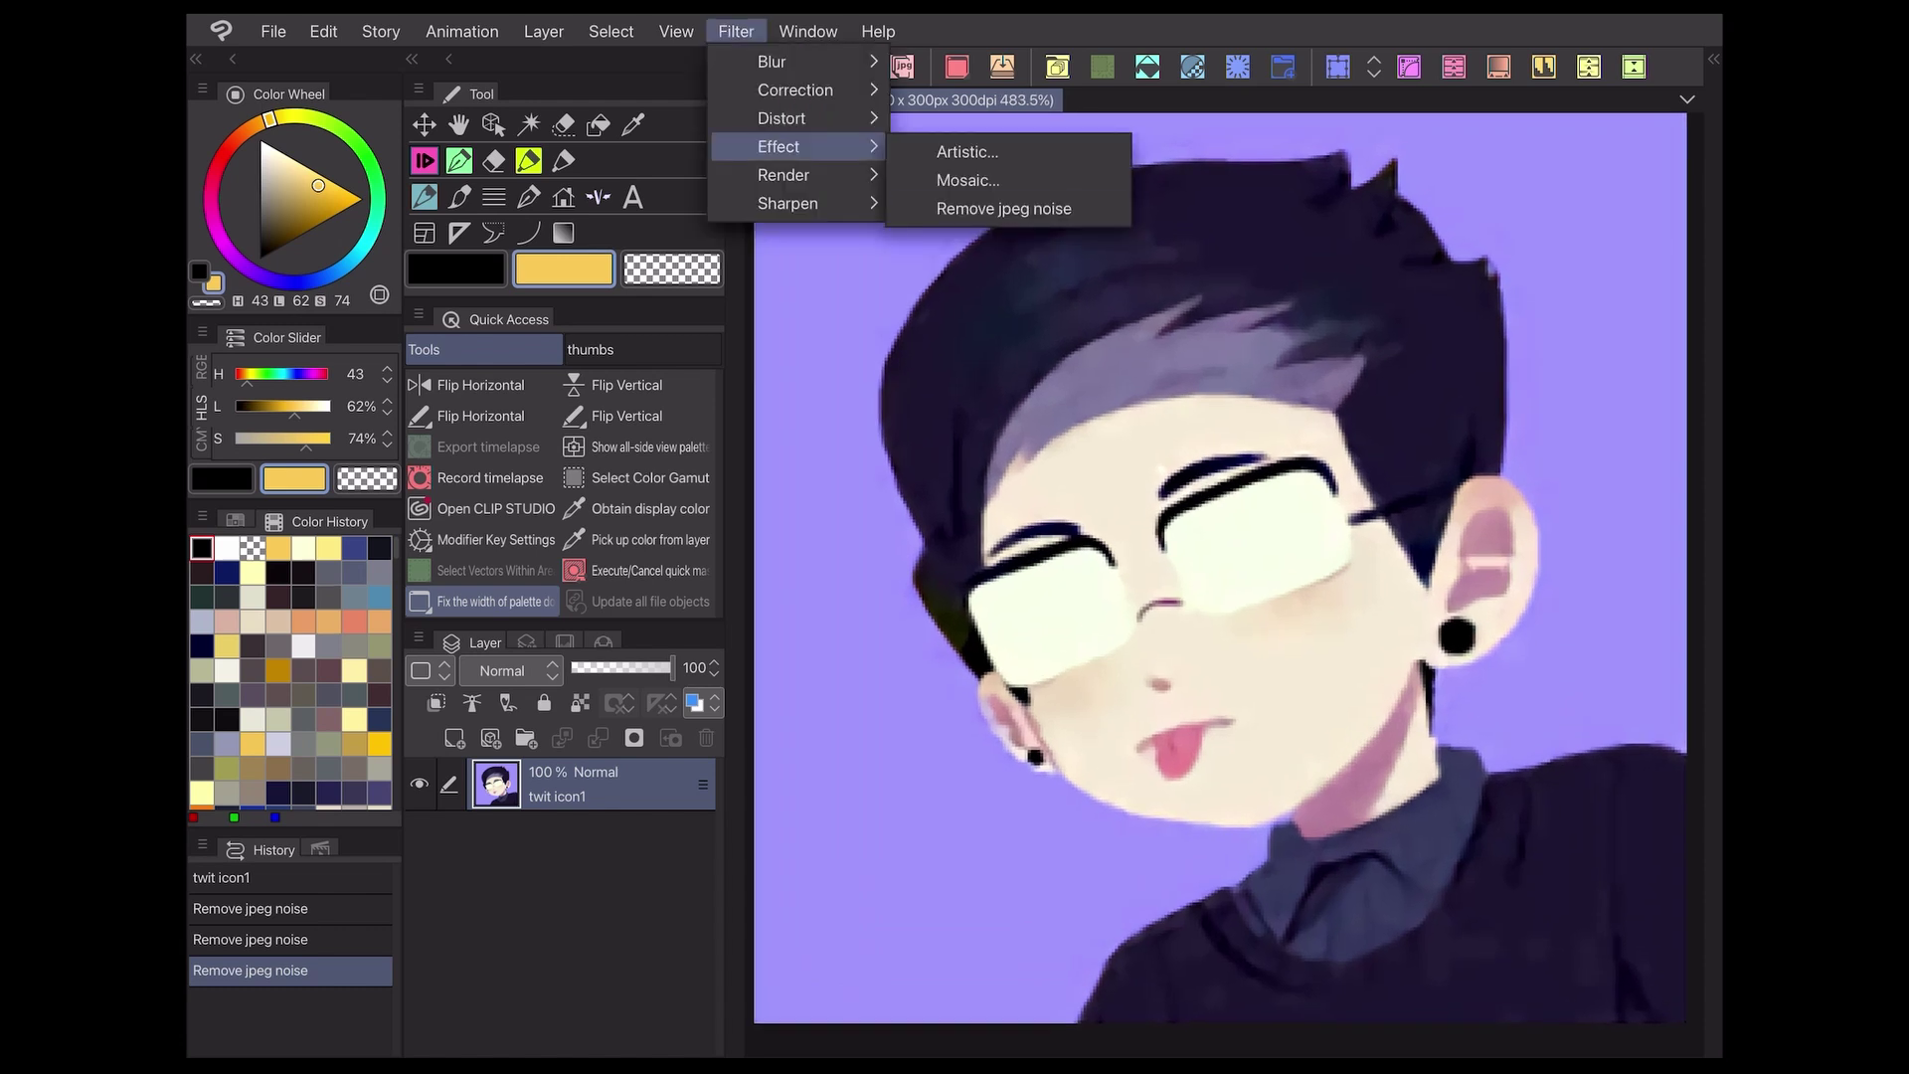
click(1004, 209)
Compare the original portrait with the noise-reduced version by switching between their history states
scroll(1220, 567, down, 2)
click(222, 878)
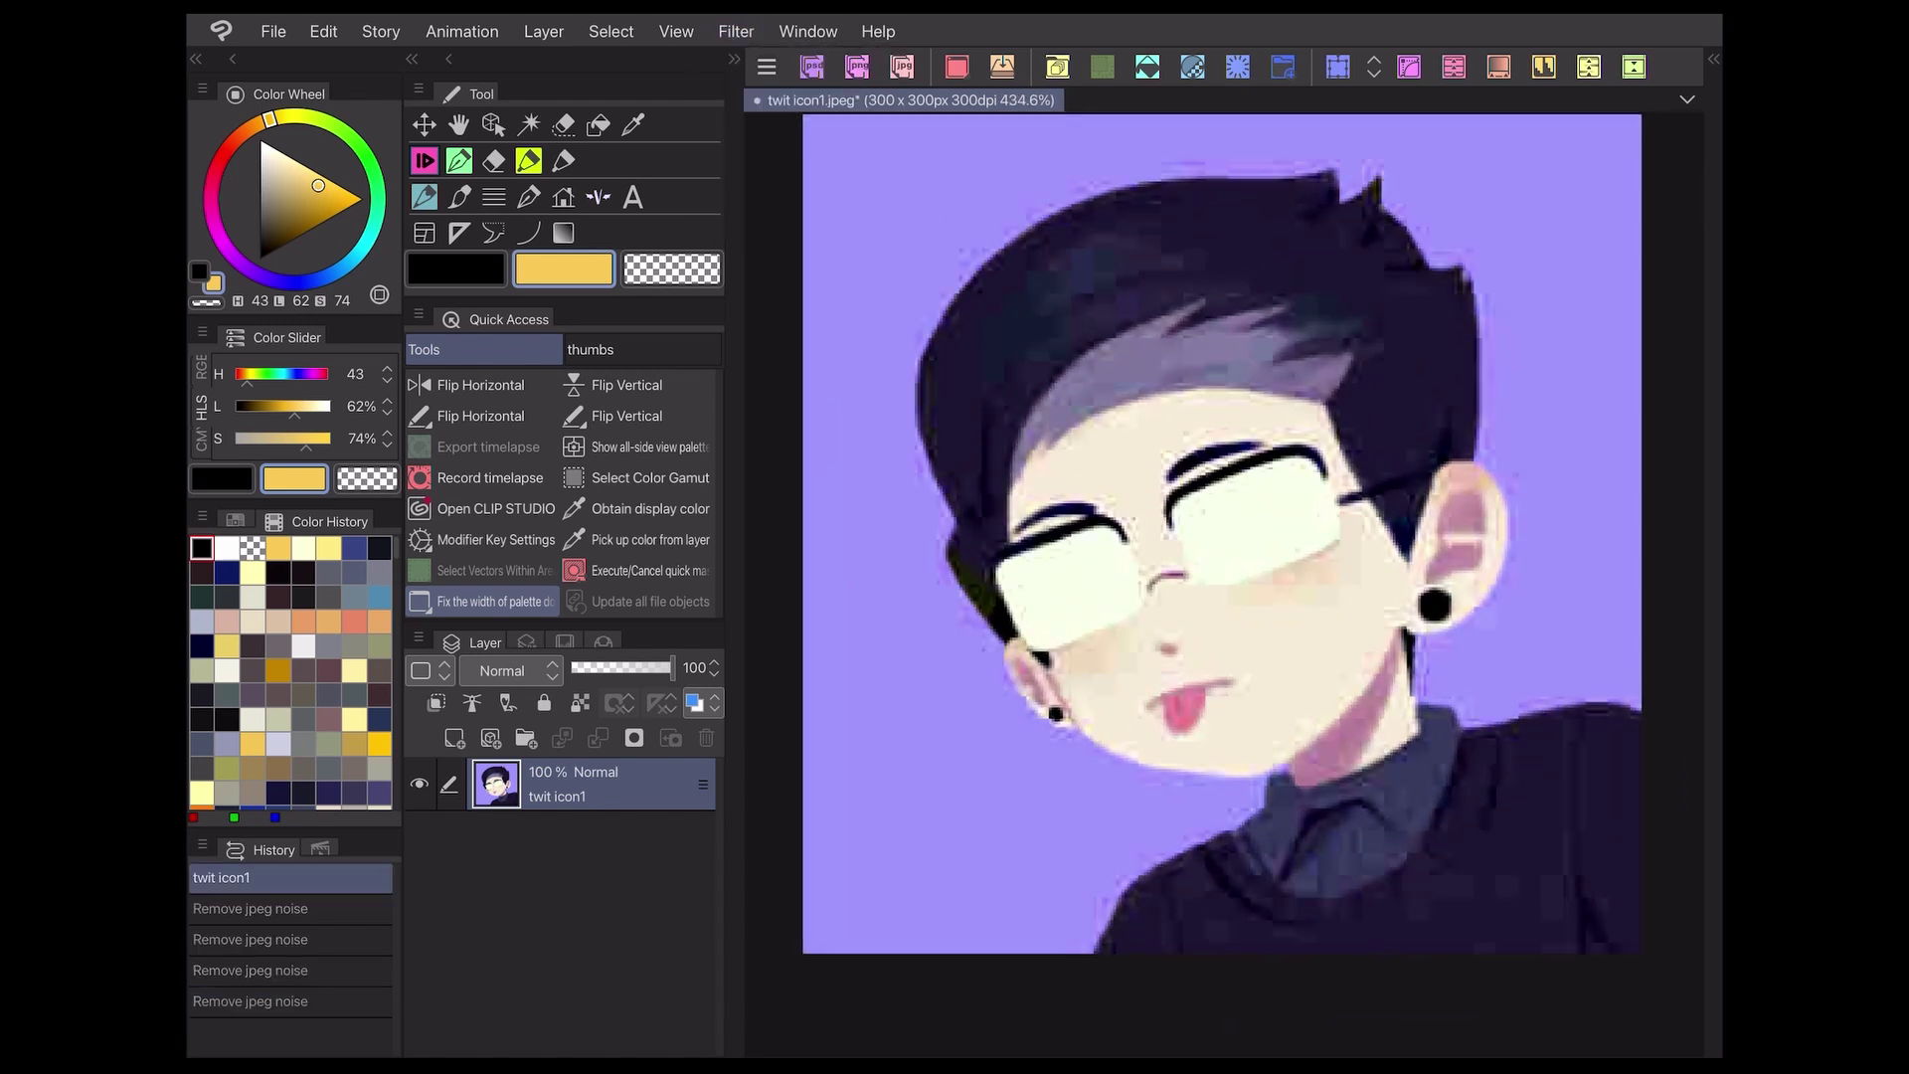
click(251, 1002)
click(222, 878)
click(251, 1001)
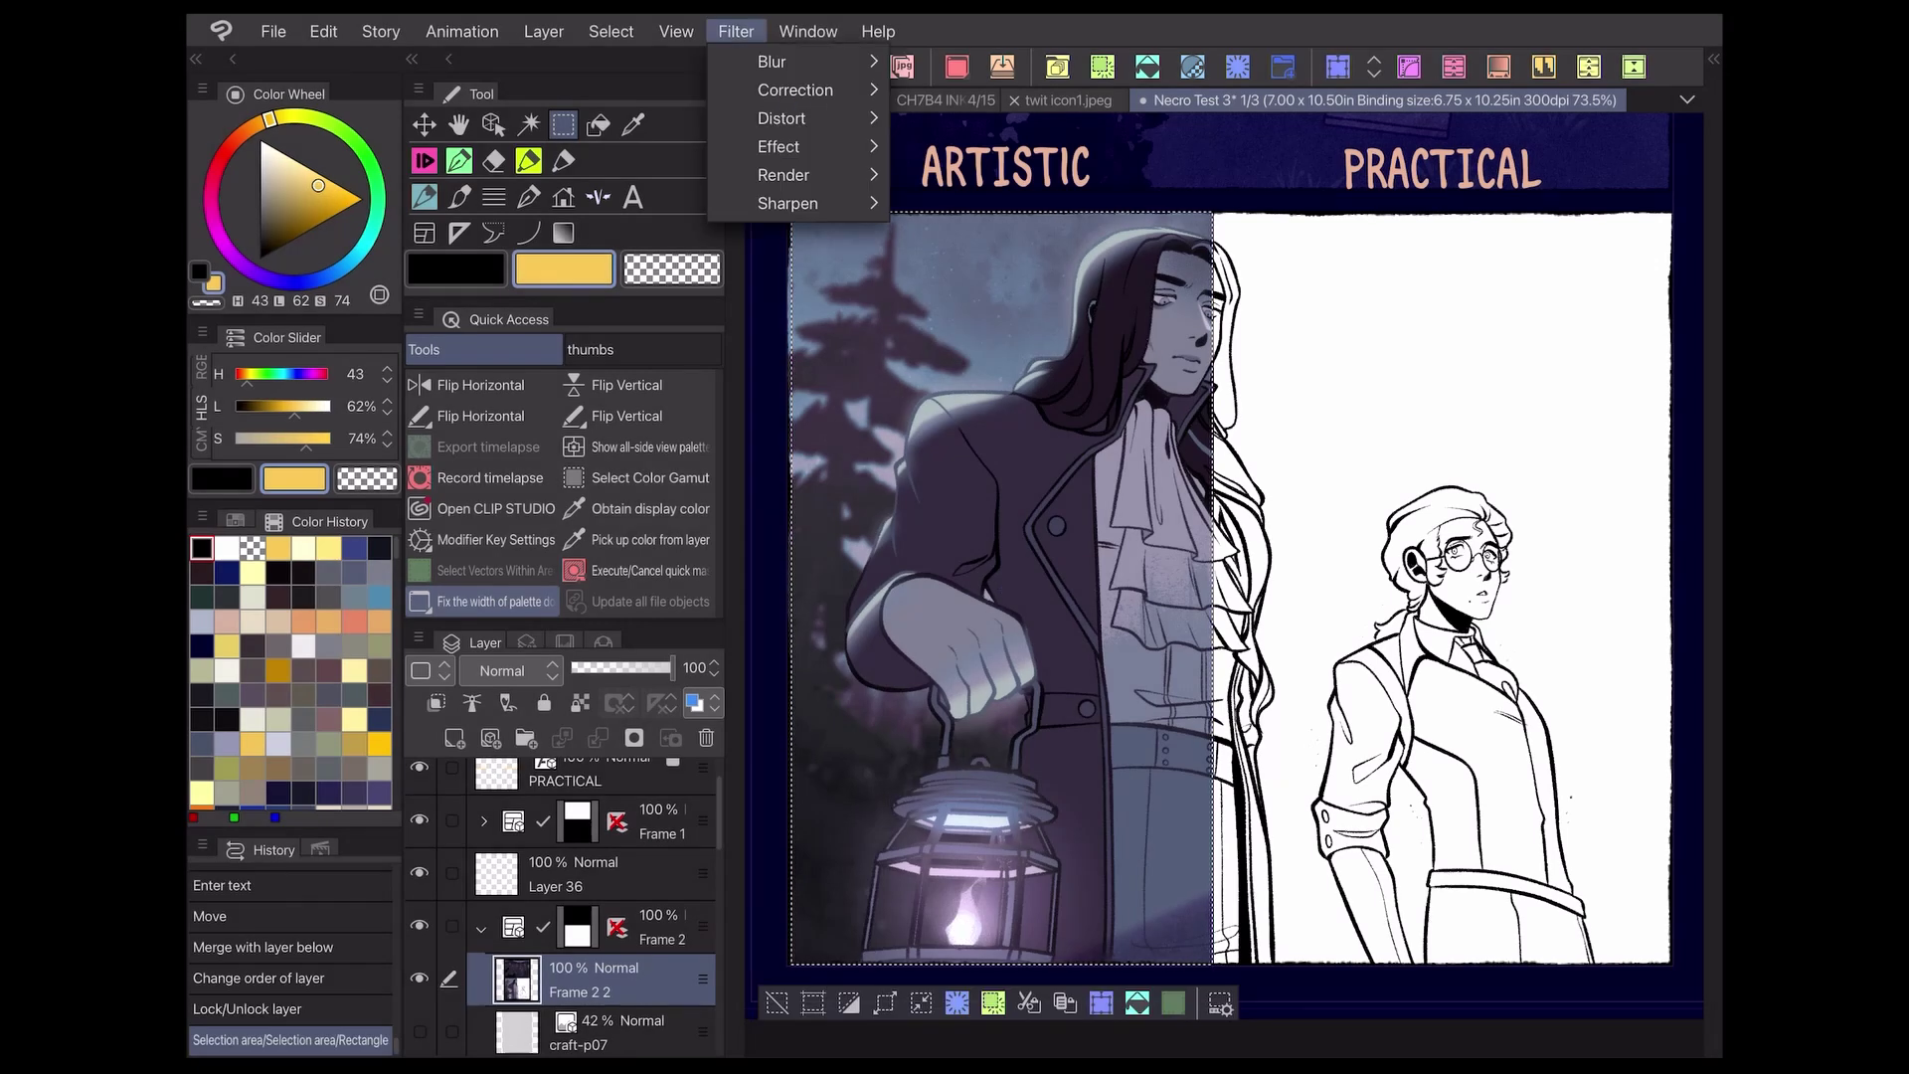
Preview Motion blur on the selected artistic half with strength 7.49 and angle -152 in both directions, and cancel it
click(772, 61)
click(979, 152)
drag(520, 688, 379, 688)
drag(595, 756, 387, 756)
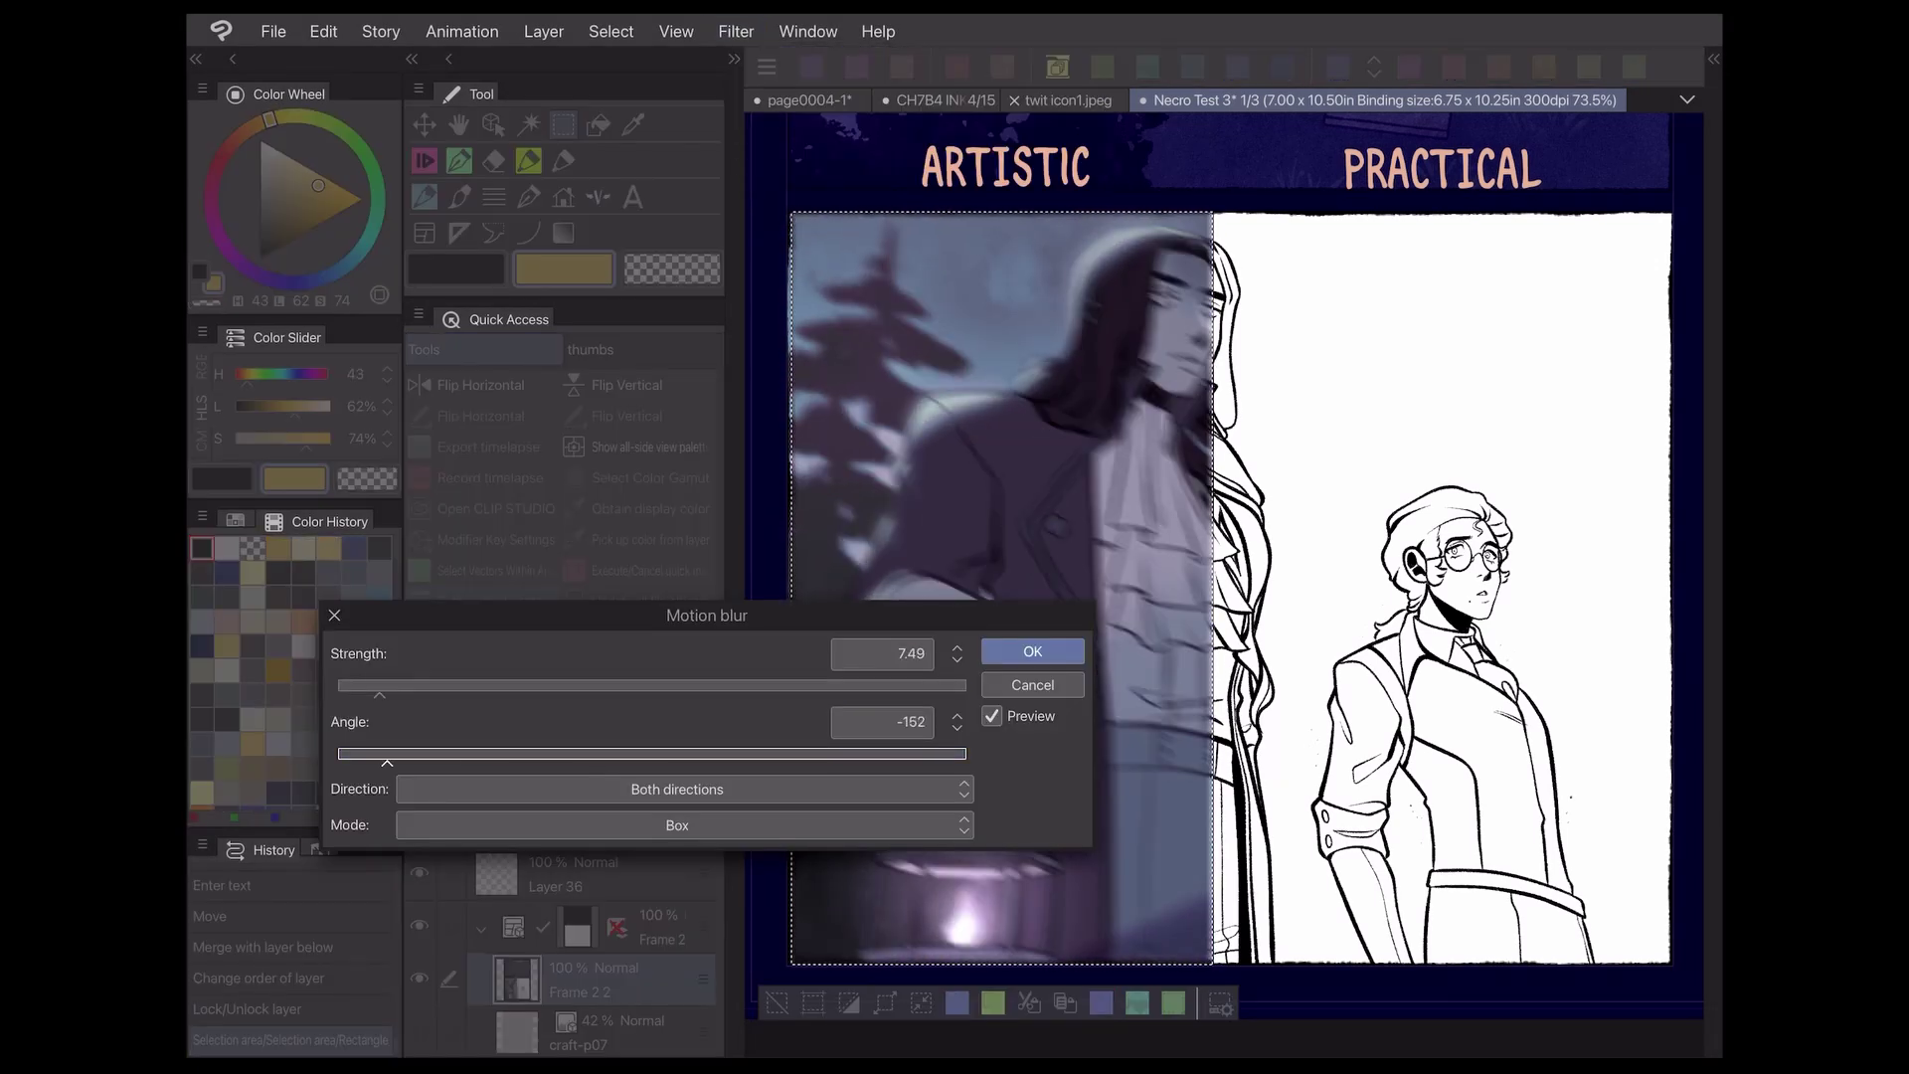
click(1032, 685)
Preview the Artistic filter on the selected half using the Color only process with 14 colors, and cancel it
click(735, 32)
click(782, 116)
click(781, 145)
click(971, 150)
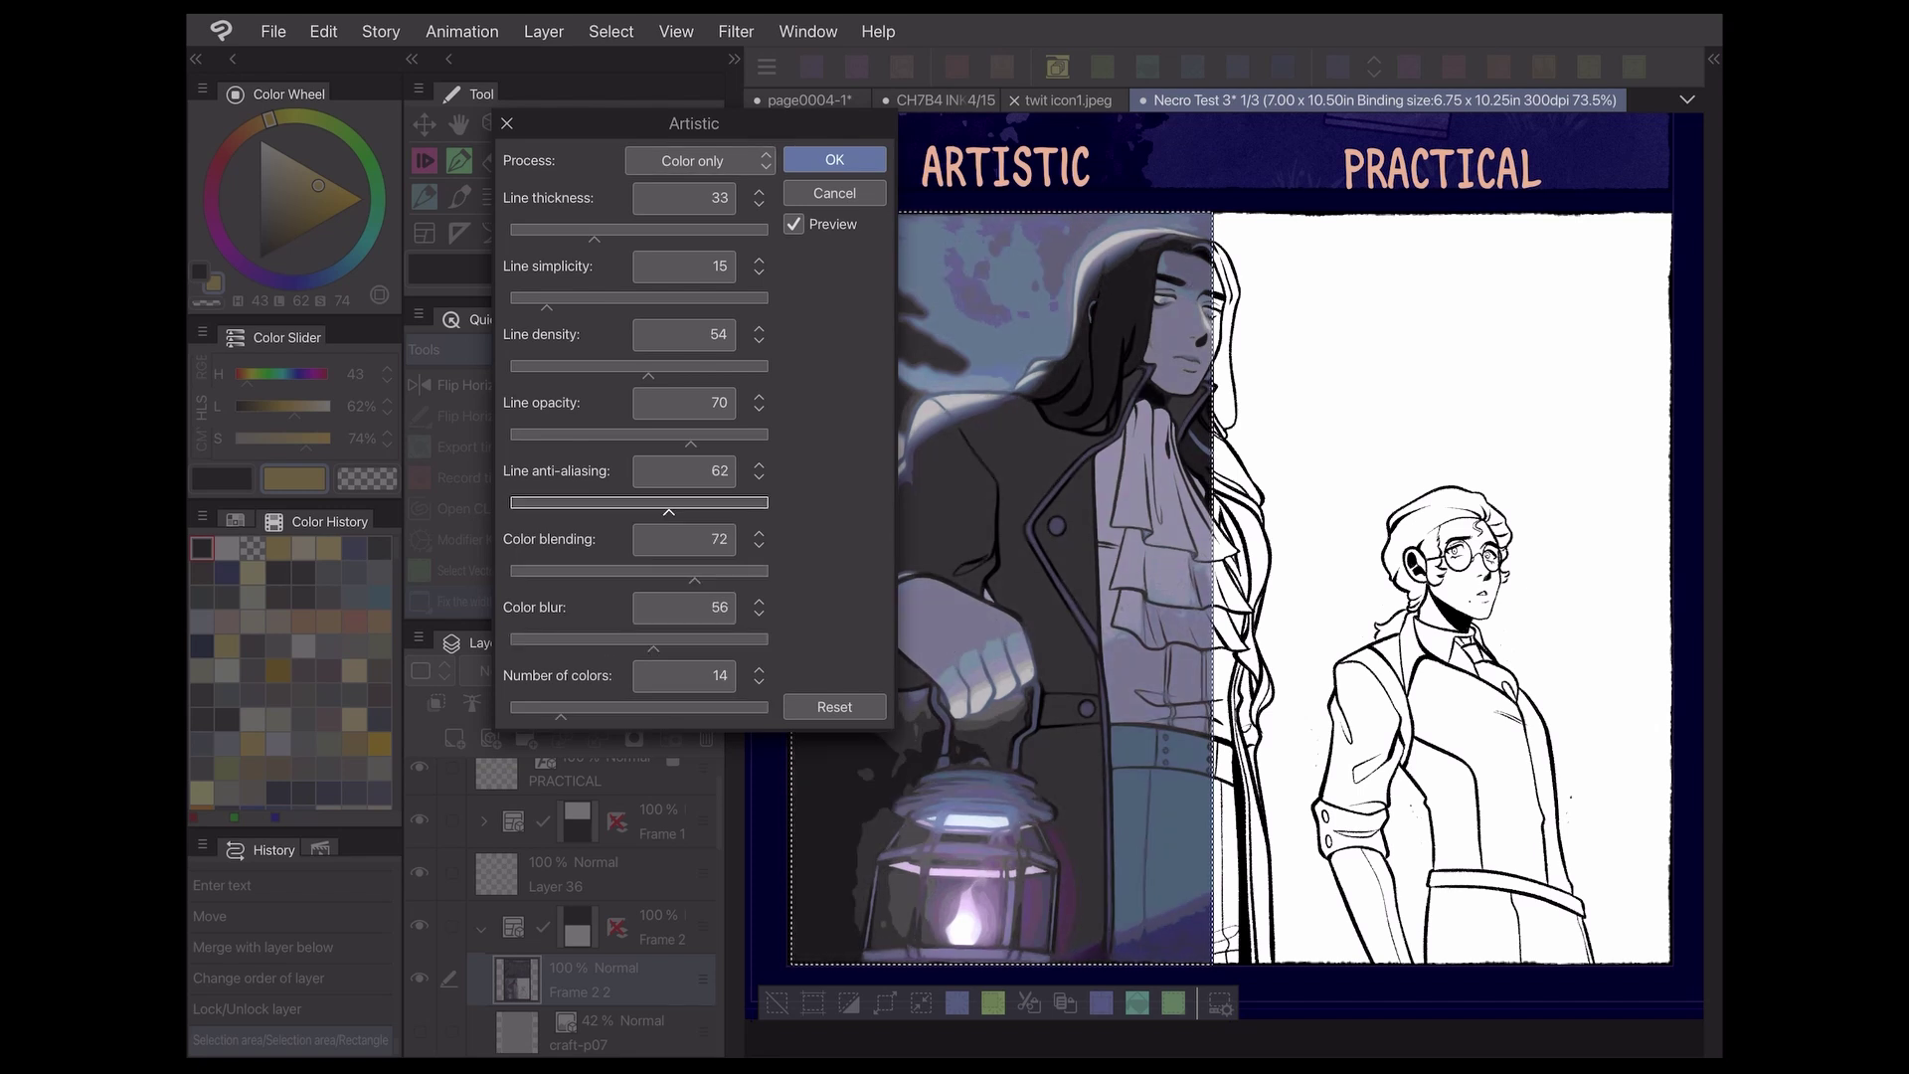
drag(614, 708, 573, 708)
drag(694, 123, 573, 145)
click(713, 214)
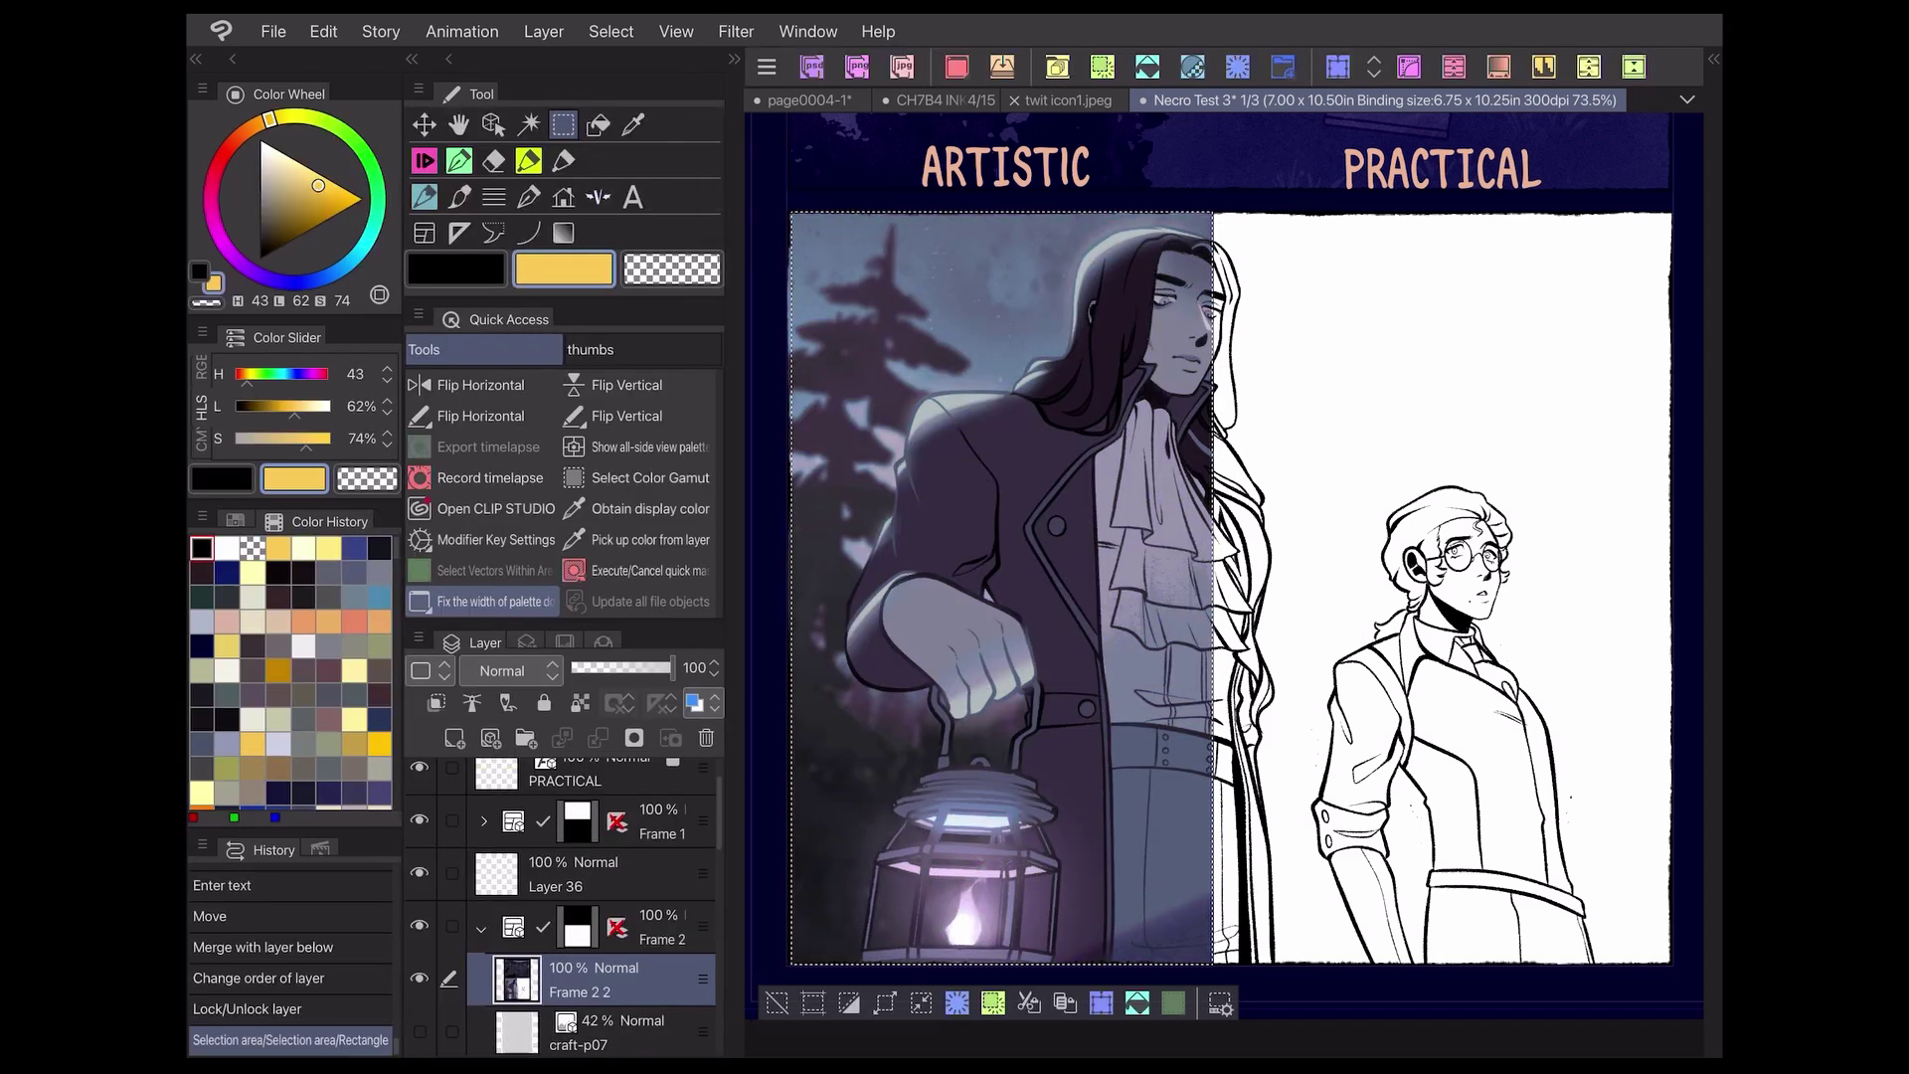
Preview the Pinch distortion on the entire selection at strength 50.00, and cancel it
click(736, 32)
click(779, 148)
click(781, 119)
click(960, 180)
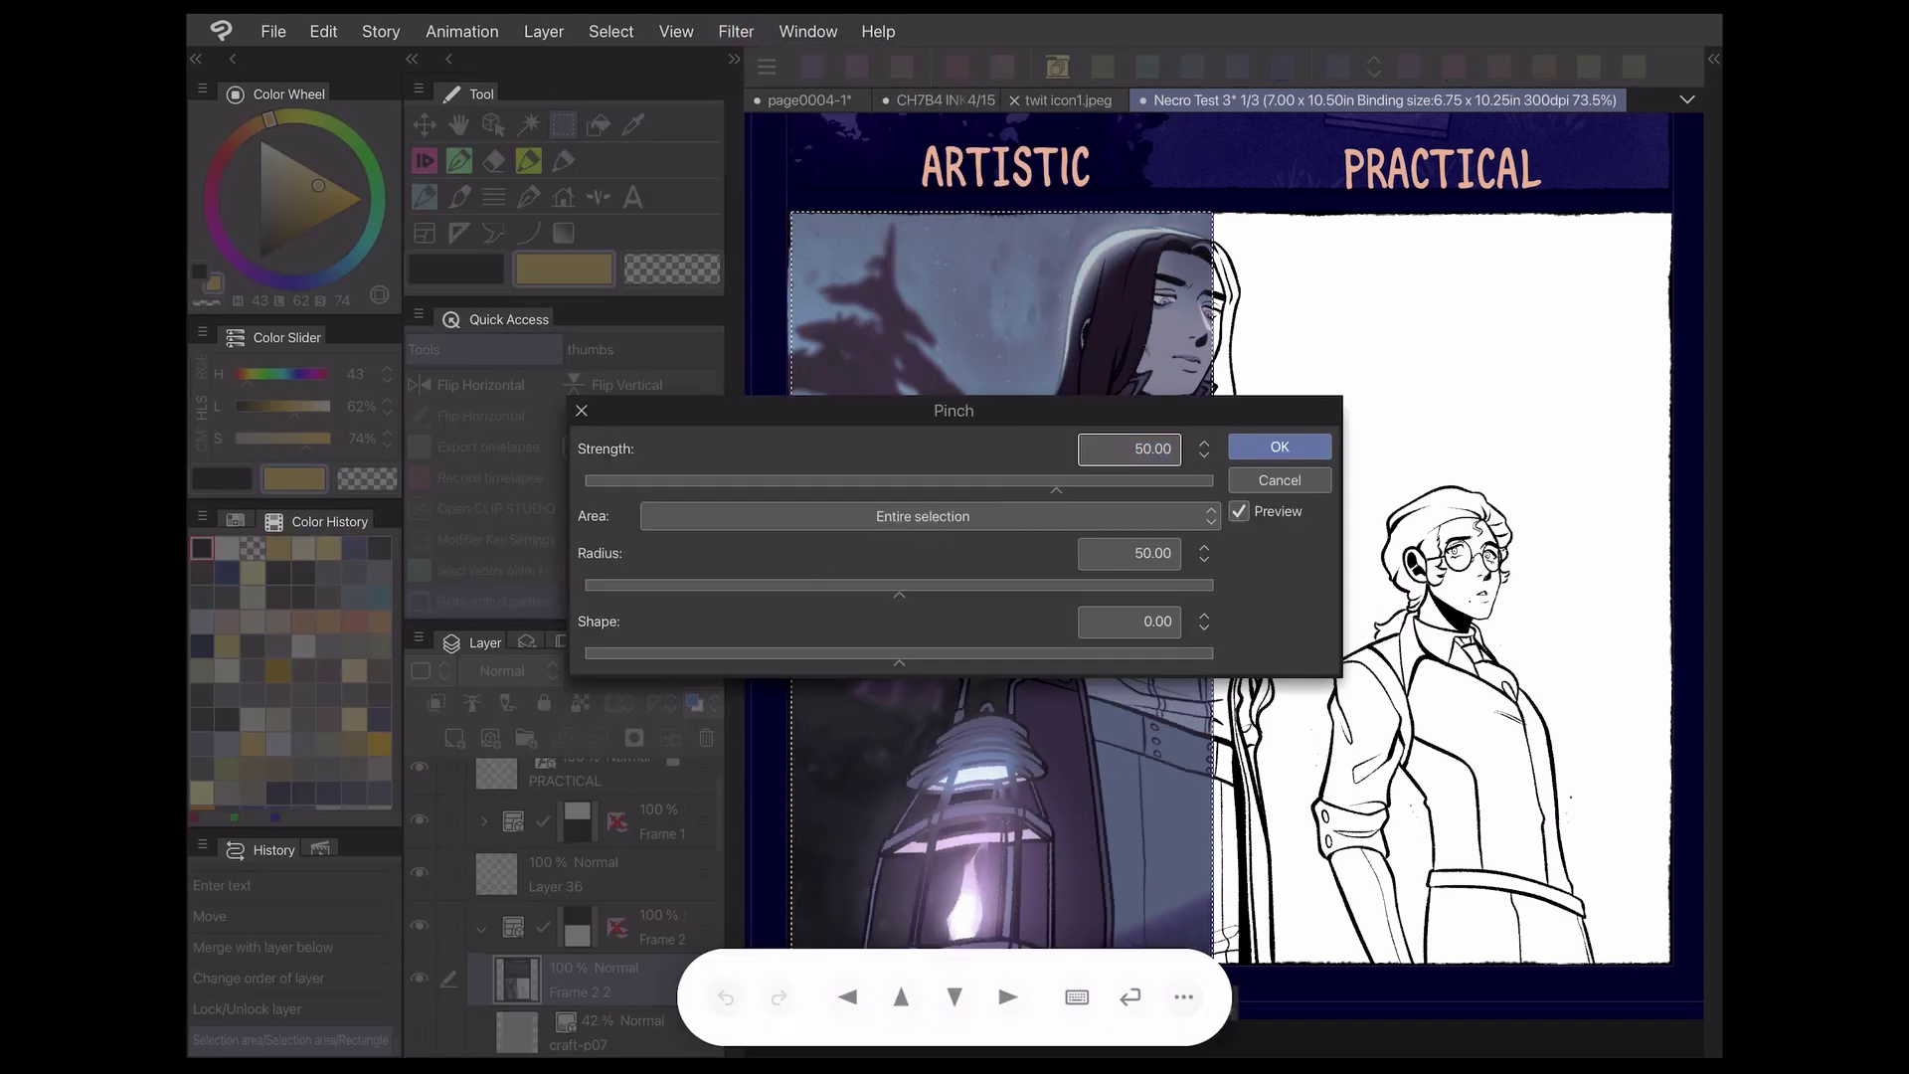
click(1279, 479)
Apply the Smoothing filter three times to the selected artistic half of the illustration
click(736, 32)
click(772, 62)
click(976, 209)
click(735, 32)
click(975, 209)
scroll(1154, 394, up, 8)
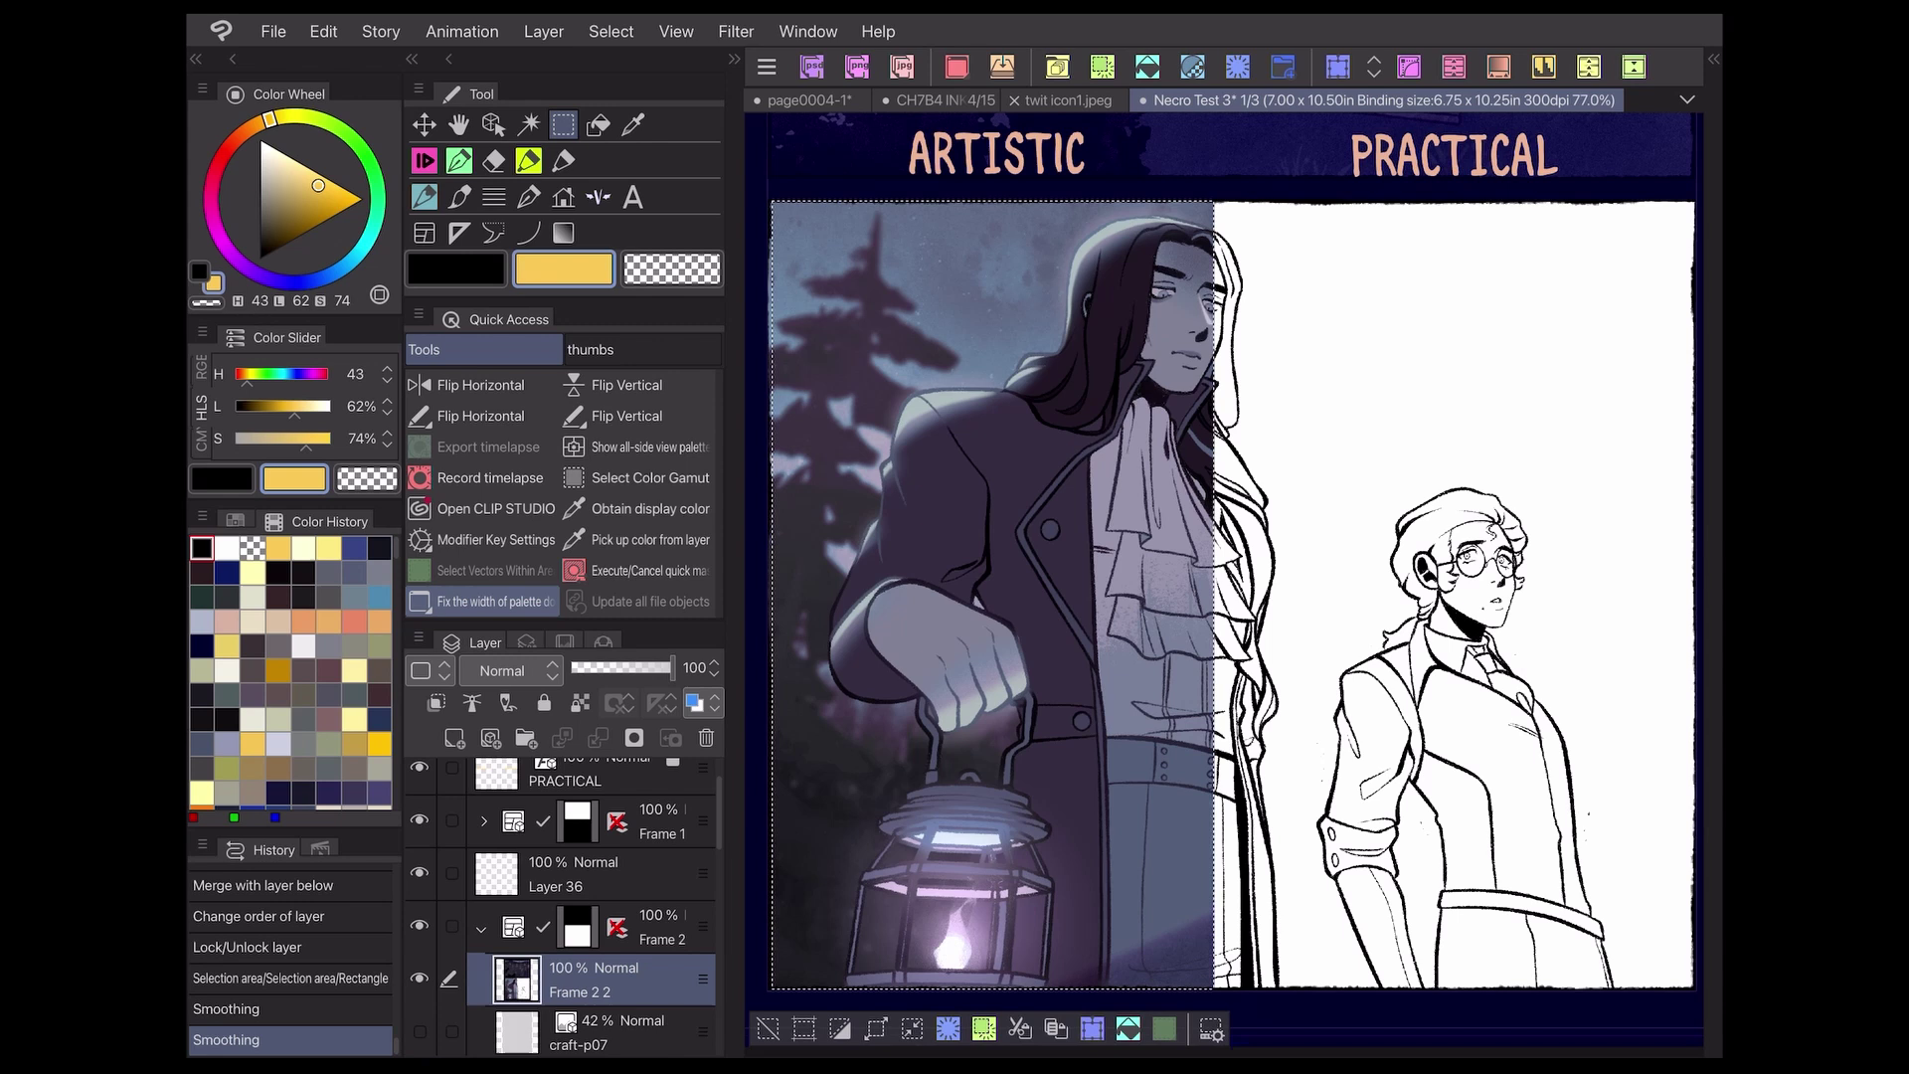
click(736, 32)
click(975, 209)
Try the Blur (strong) filter on the selected artistic half and undo it
click(736, 32)
click(773, 62)
click(981, 95)
scroll(1153, 556, down, 8)
key(ctrl+z)
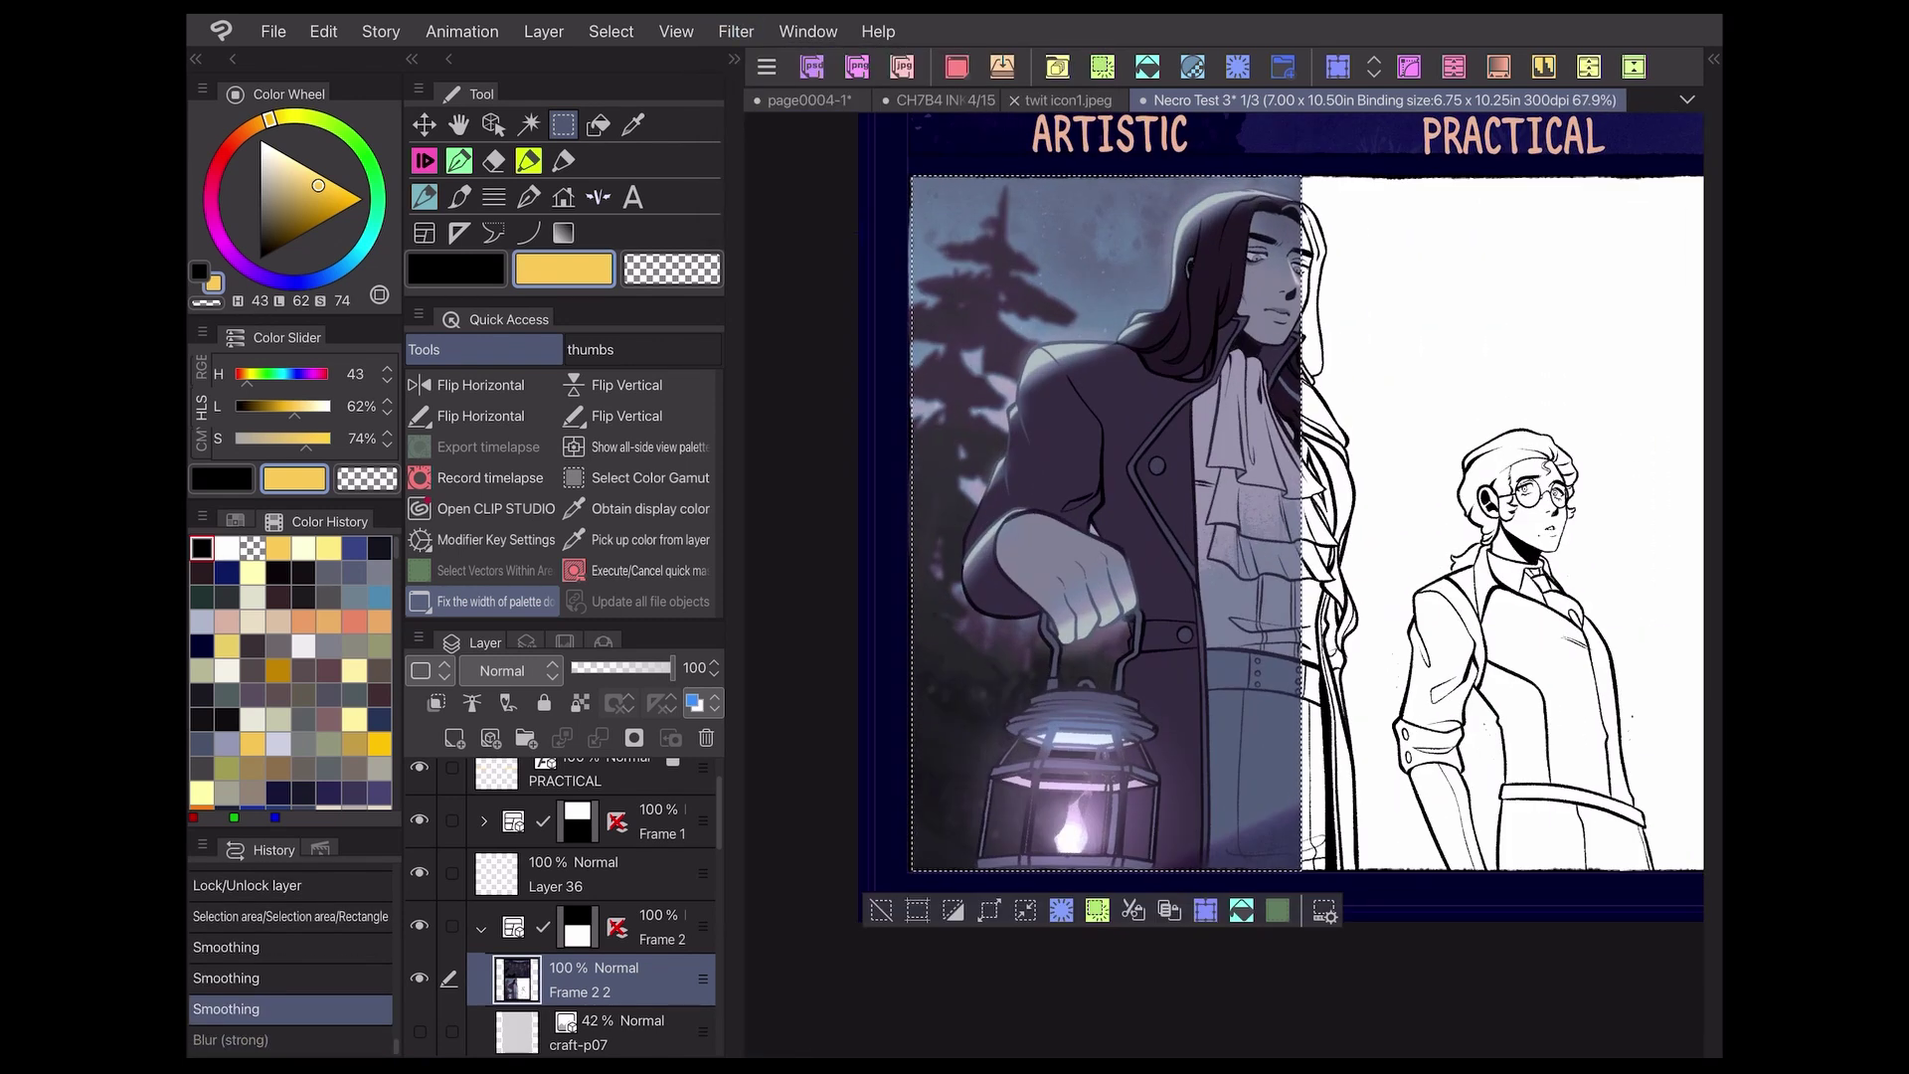